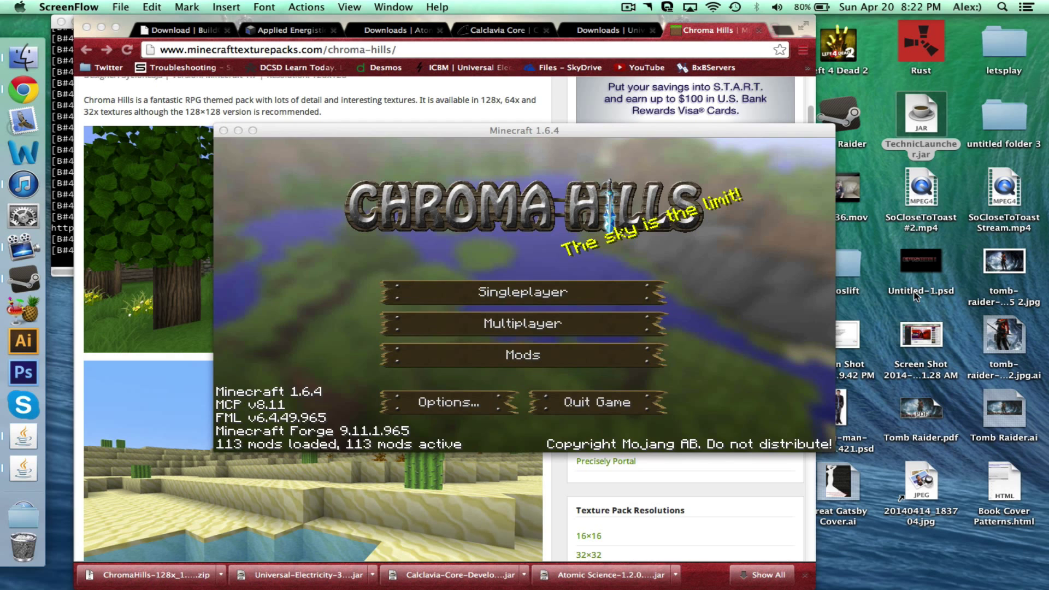
Step: Open TechnicLauncher.jar from the desktop and bring the running Minecraft 1.6.4 window to the front
{"action": "left_click", "coordinate": [915, 139]}
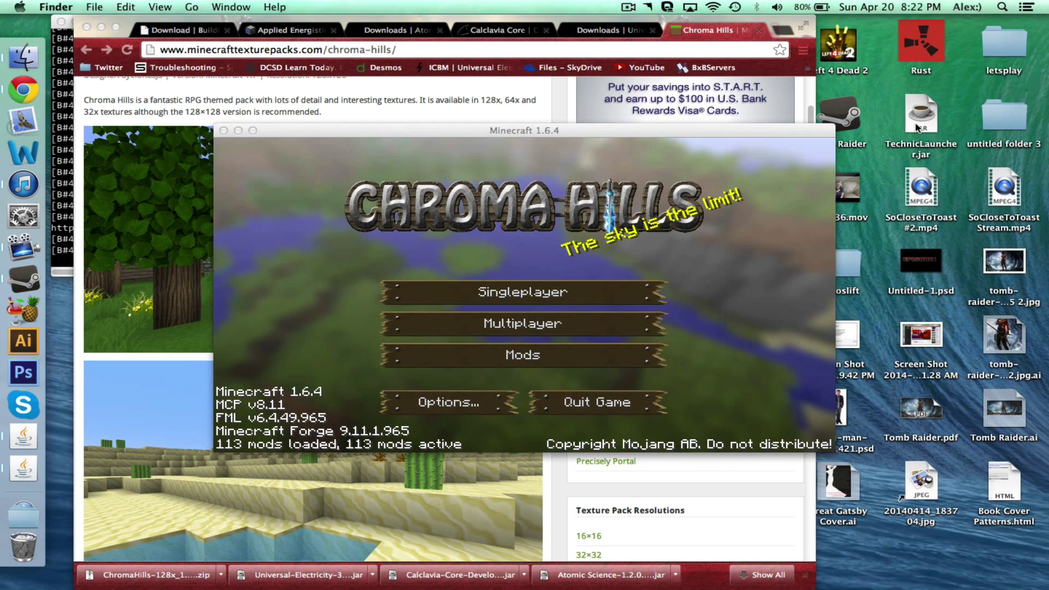
{"action": "double_click", "coordinate": [915, 139]}
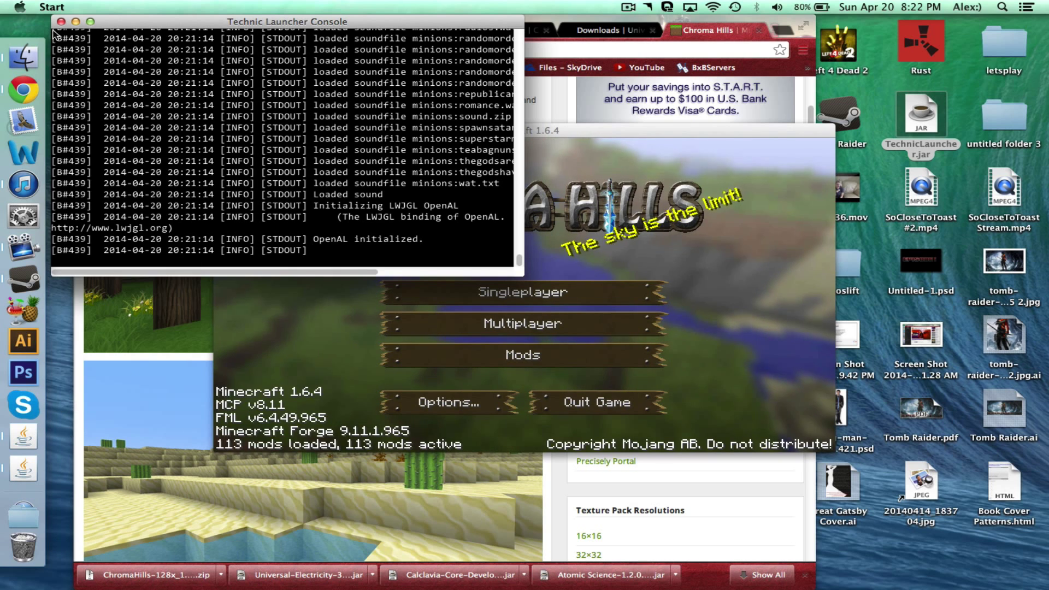
{"action": "left_click", "coordinate": [687, 228]}
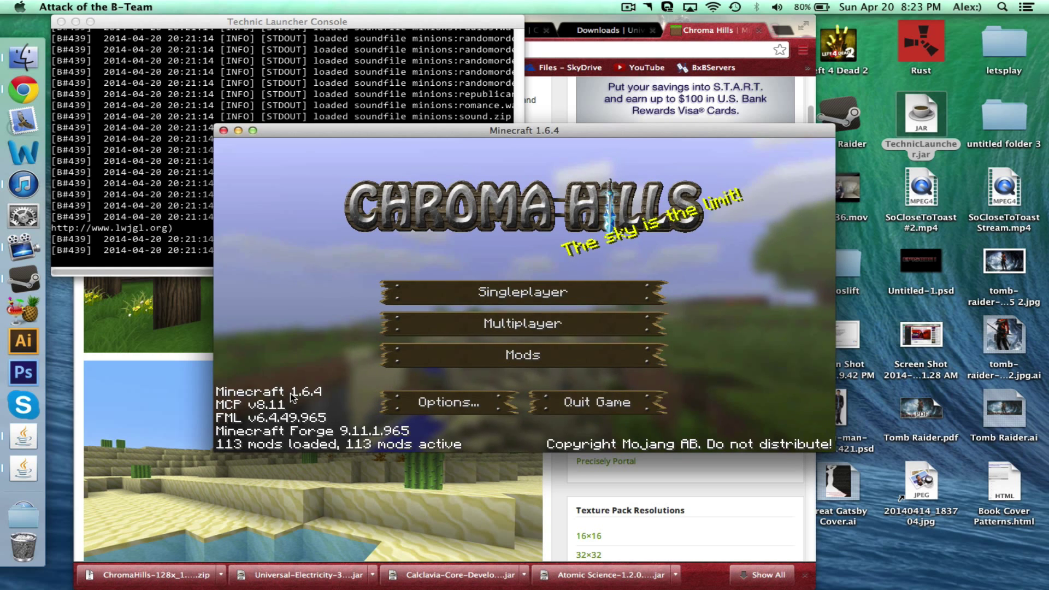
Step: Look through the open web pages for BuildCraft, Applied Energistics, Atomic Science, Calclavia Core, Universal Electricity and Chroma Hills
{"action": "left_click", "coordinate": [672, 531]}
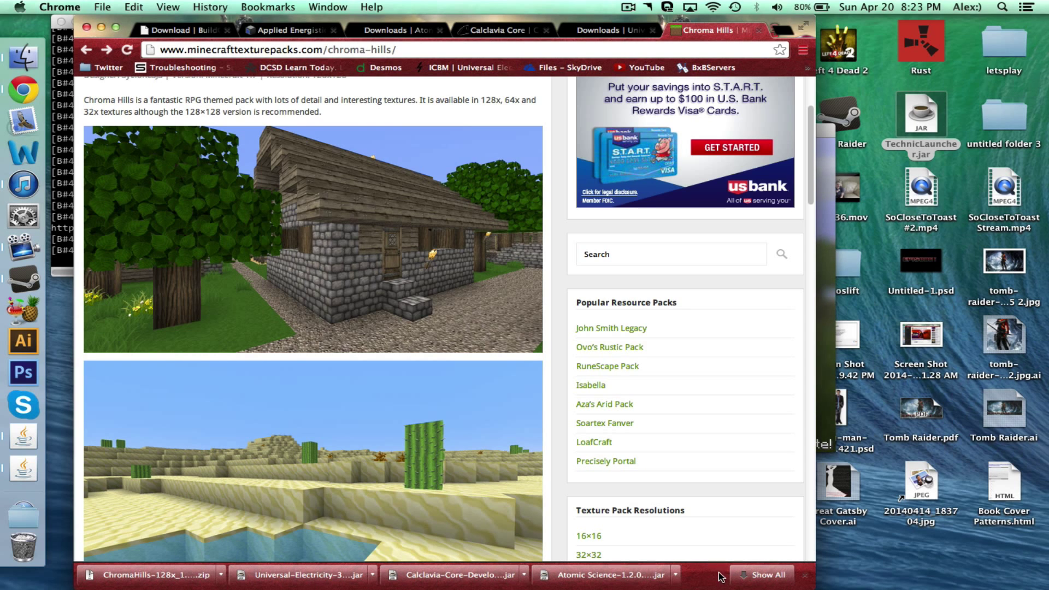
{"action": "left_click", "coordinate": [201, 34]}
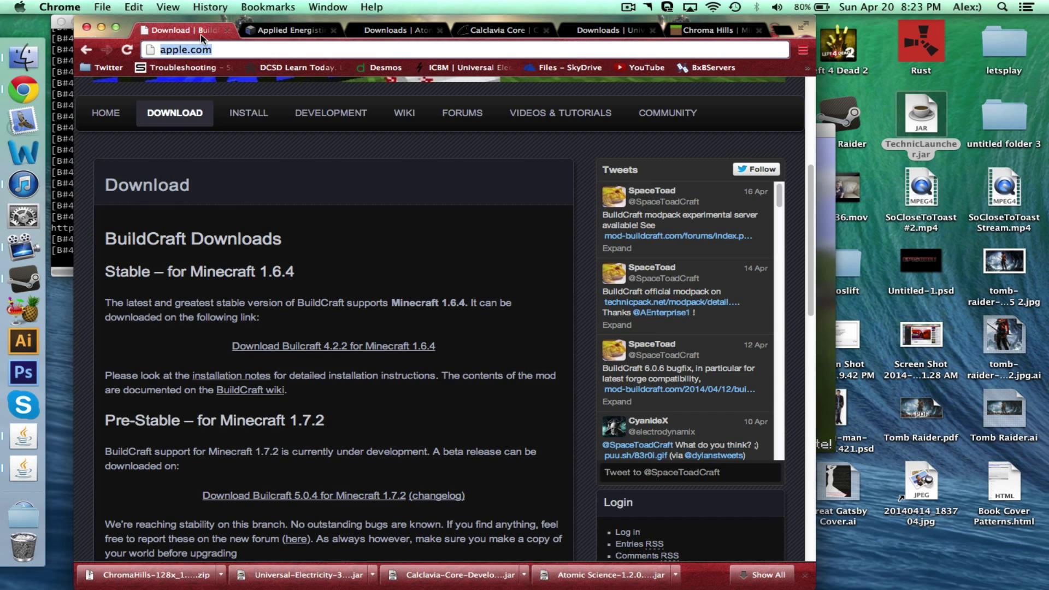
{"action": "left_click", "coordinate": [267, 34]}
{"action": "left_click", "coordinate": [384, 32]}
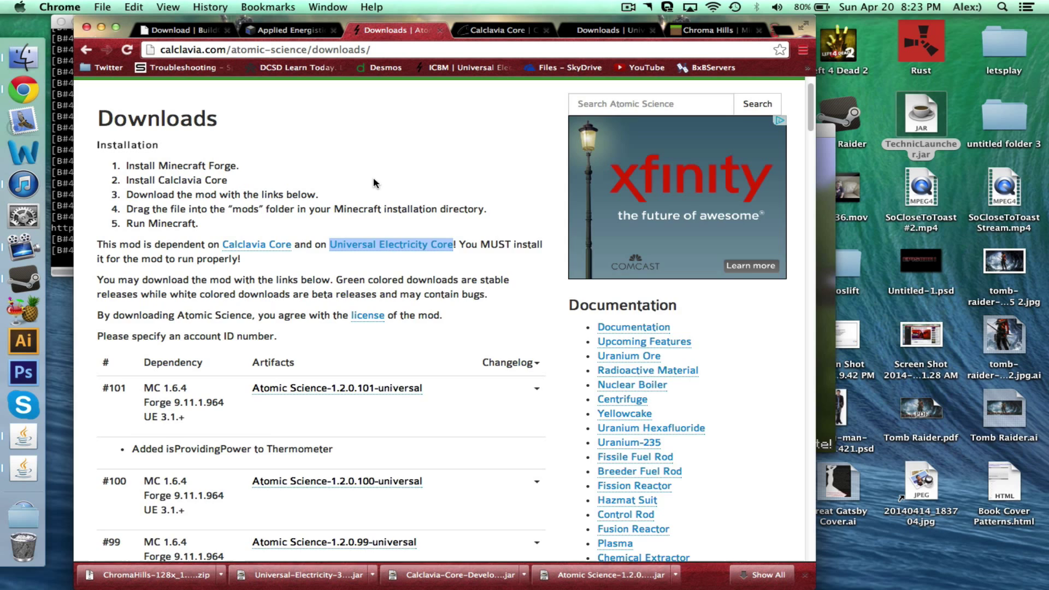
{"action": "scroll", "coordinate": [373, 183], "scroll_direction": "up", "scroll_amount": 2}
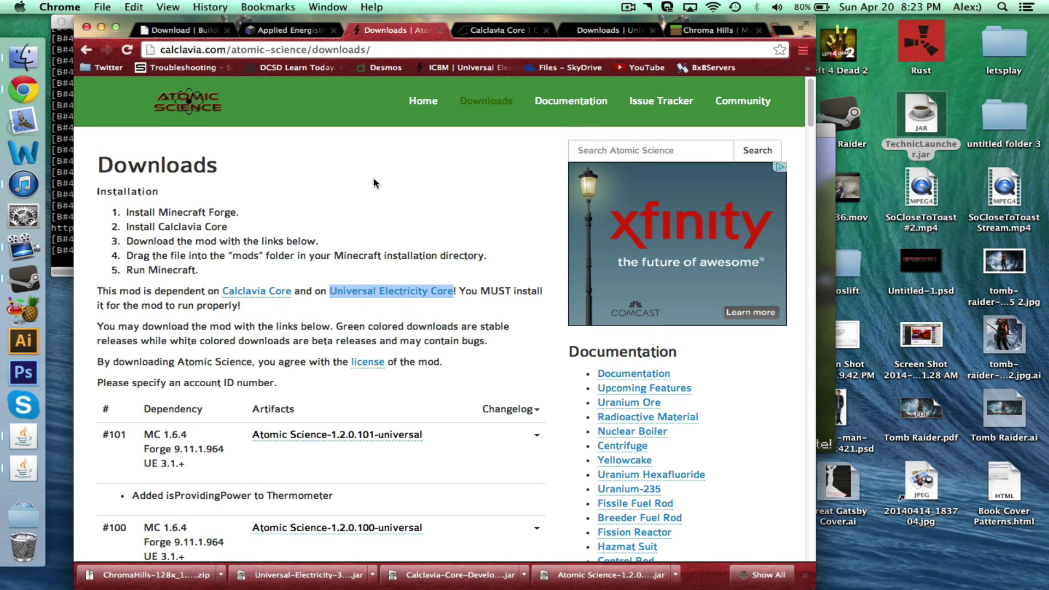
{"action": "left_click", "coordinate": [506, 28]}
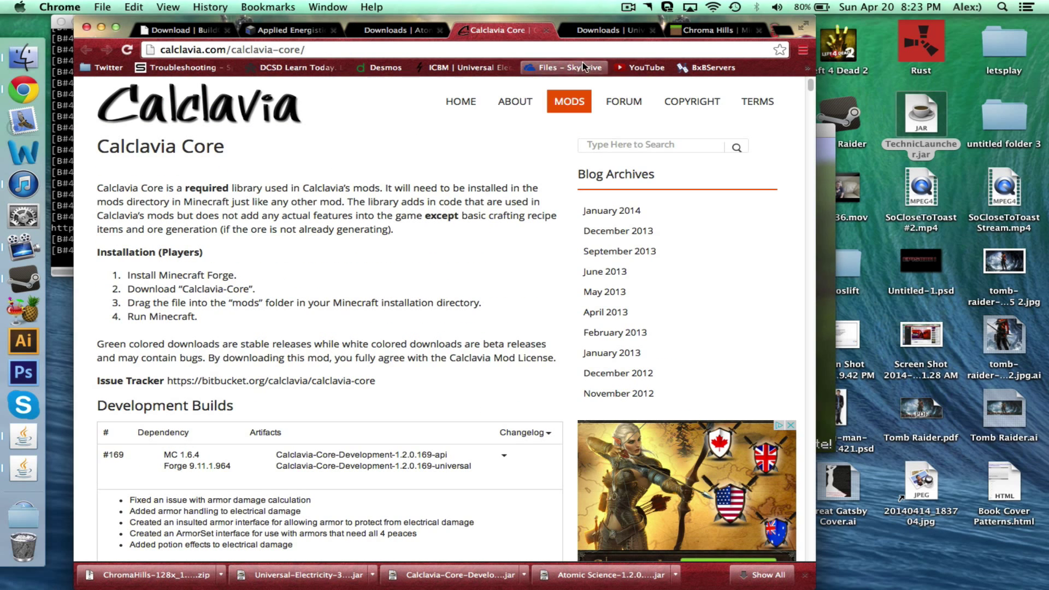
{"action": "left_click", "coordinate": [606, 31]}
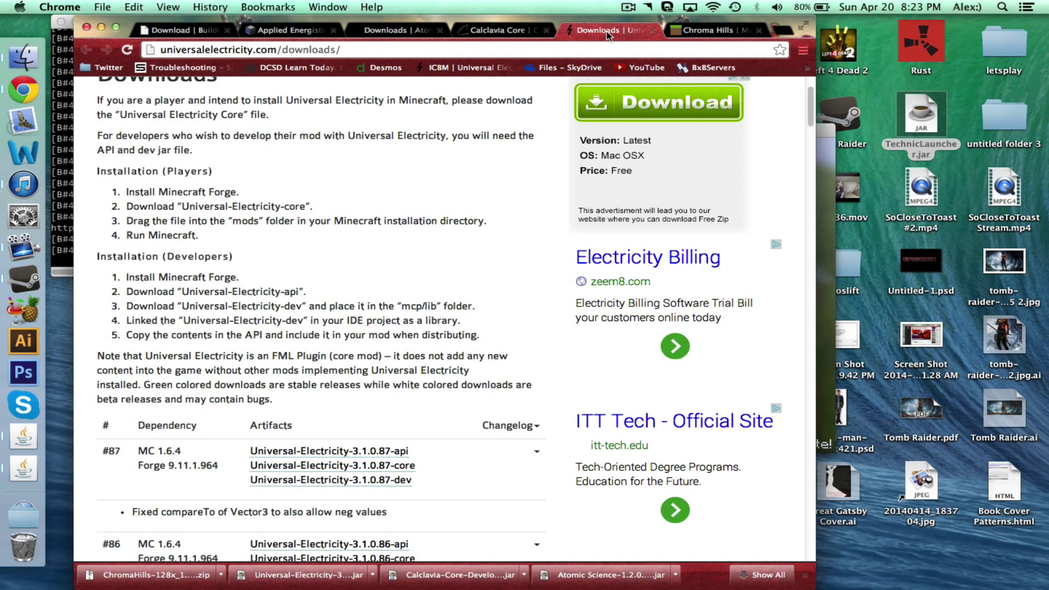
{"action": "scroll", "coordinate": [709, 88], "scroll_direction": "up", "scroll_amount": 3}
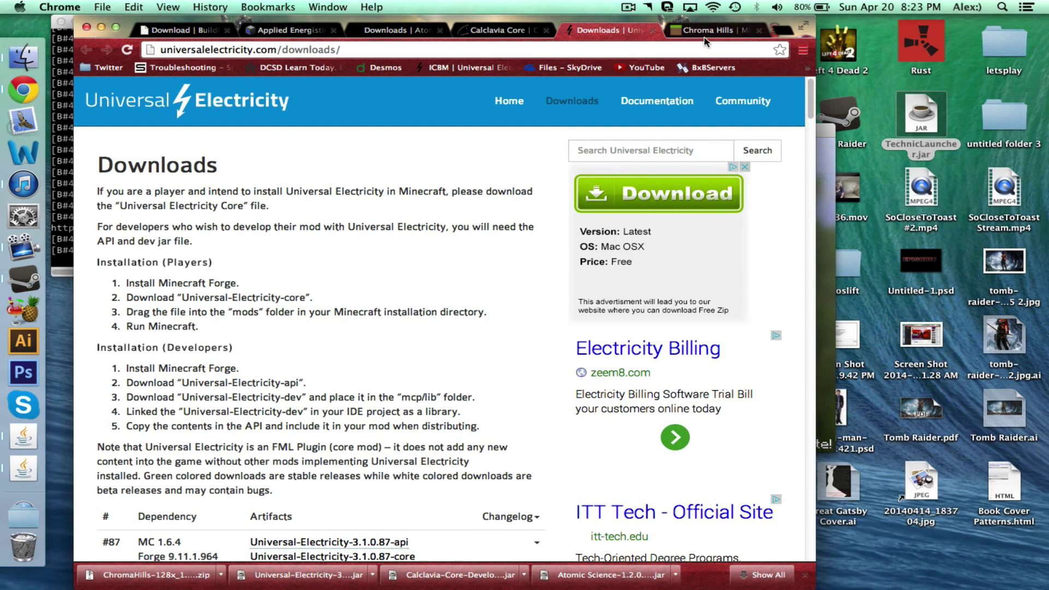
{"action": "left_click", "coordinate": [700, 35]}
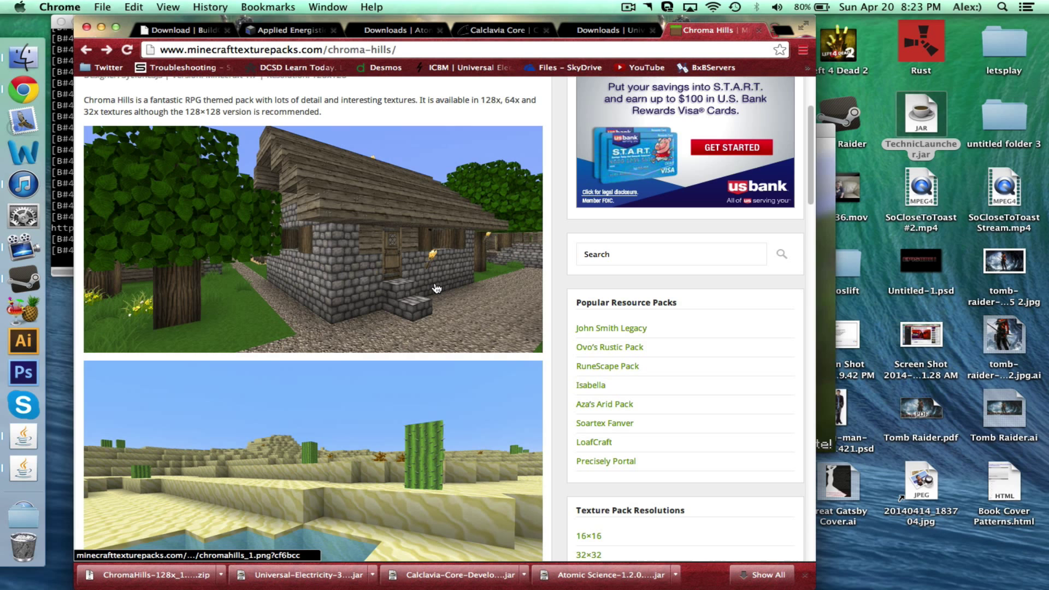
Step: Revisit the BuildCraft and Applied Energistics pages and read the Atomic Science installation instructions and dependencies
{"action": "left_click", "coordinate": [200, 35]}
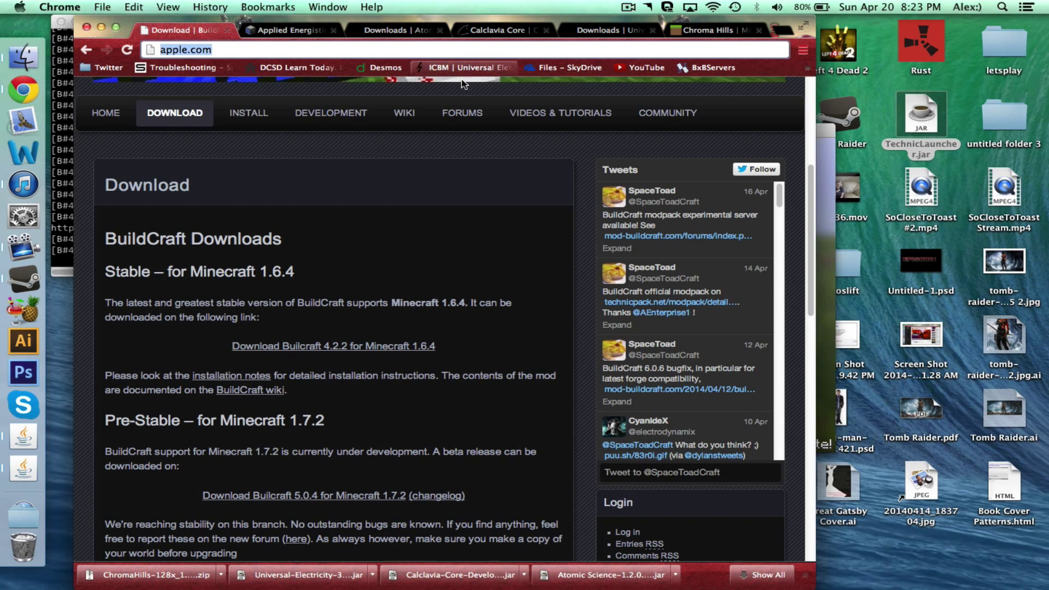
{"action": "left_click", "coordinate": [285, 30]}
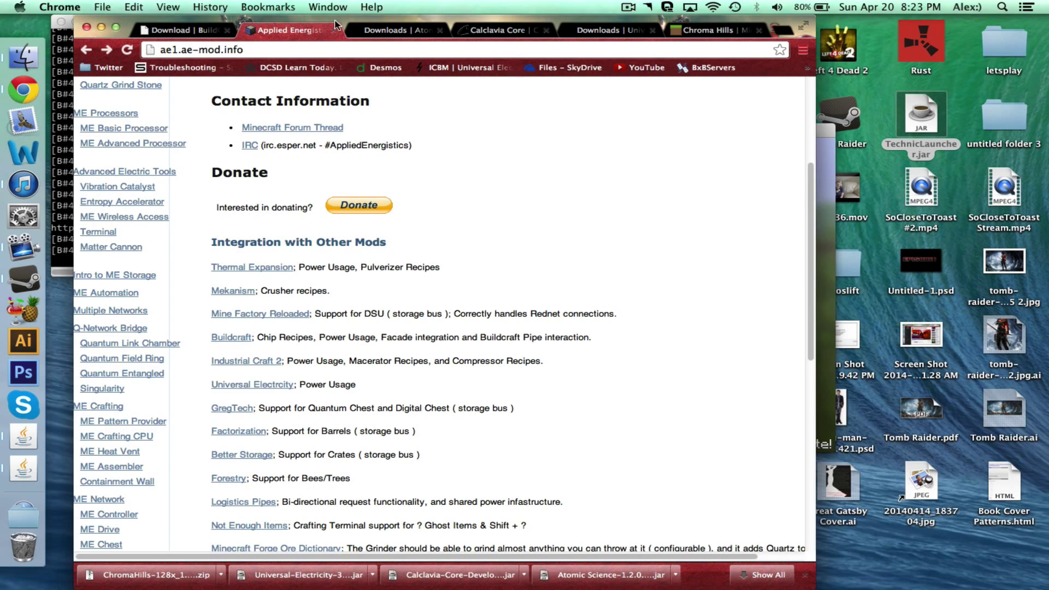
{"action": "left_click", "coordinate": [383, 26]}
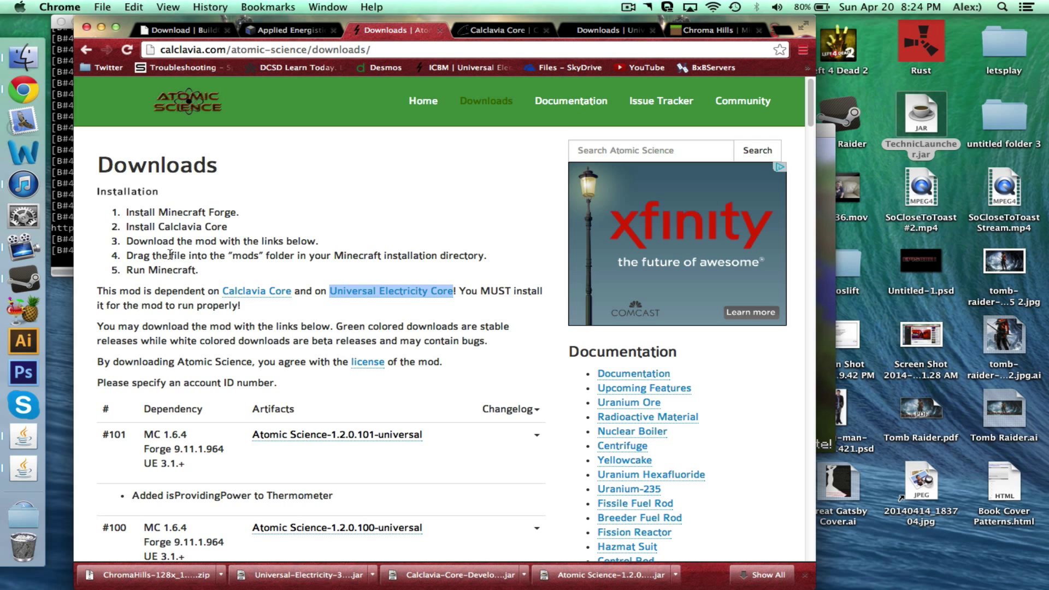
{"action": "left_click_drag", "start_coordinate": [170, 254], "coordinate": [295, 255]}
{"action": "left_click", "coordinate": [308, 209]}
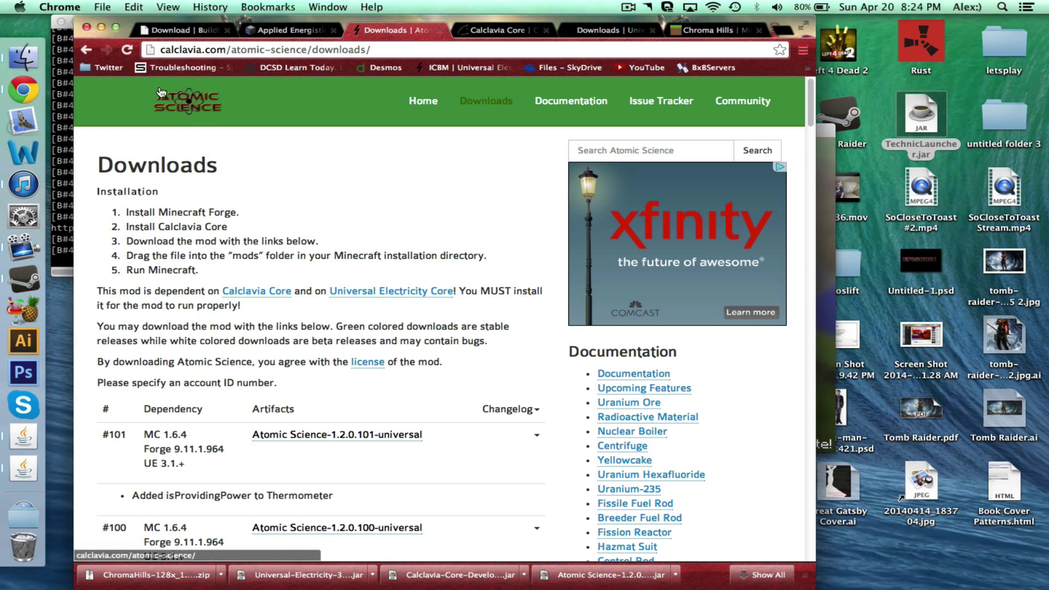
Step: Minimize the browser and open a Finder window, closing both Minecraft and the Technic Launcher
{"action": "left_click", "coordinate": [102, 30]}
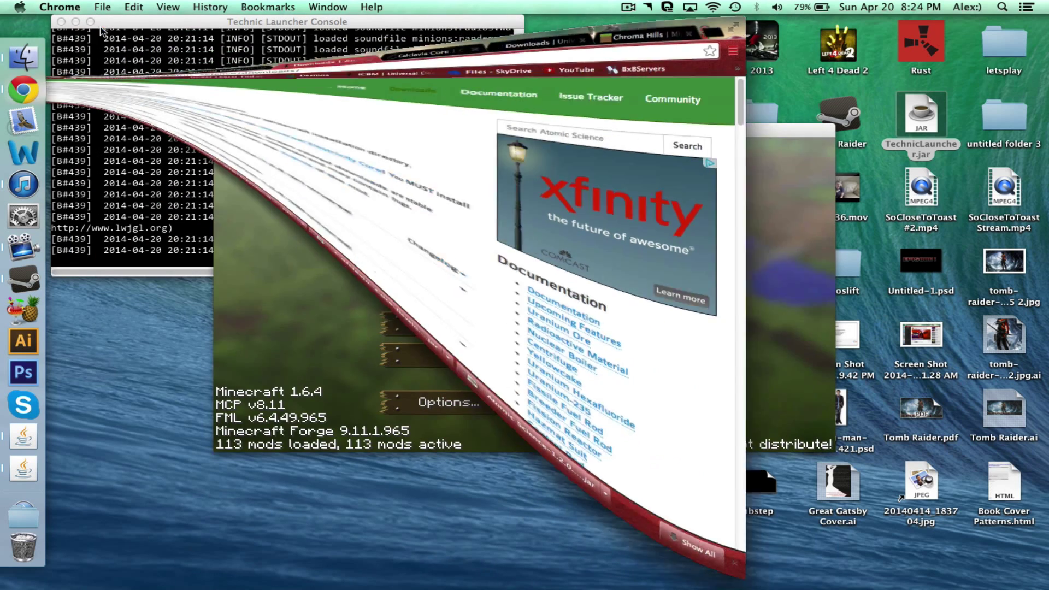
{"action": "left_click", "coordinate": [23, 57]}
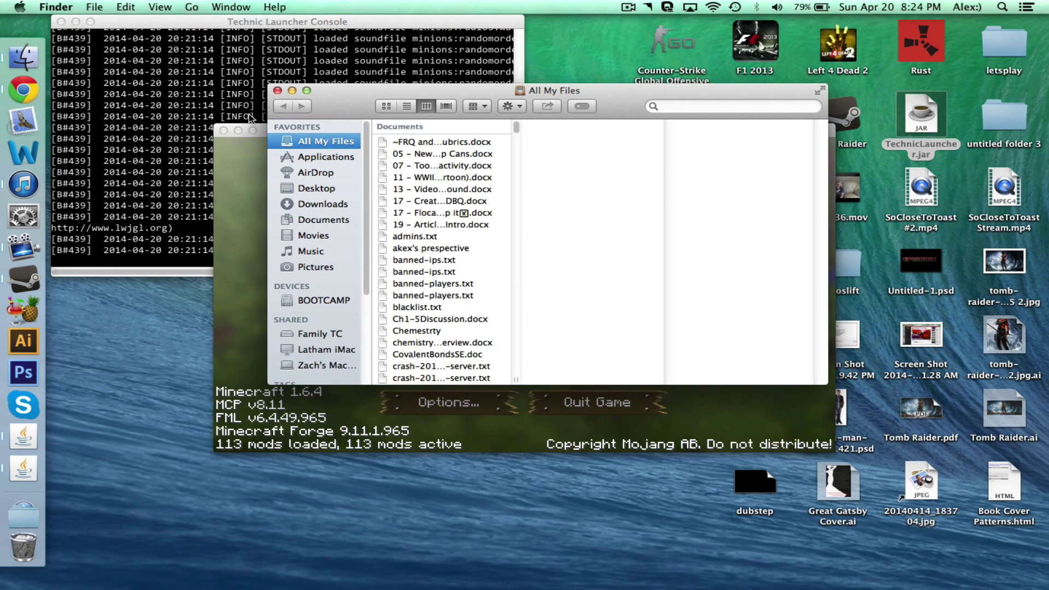
{"action": "left_click", "coordinate": [223, 131]}
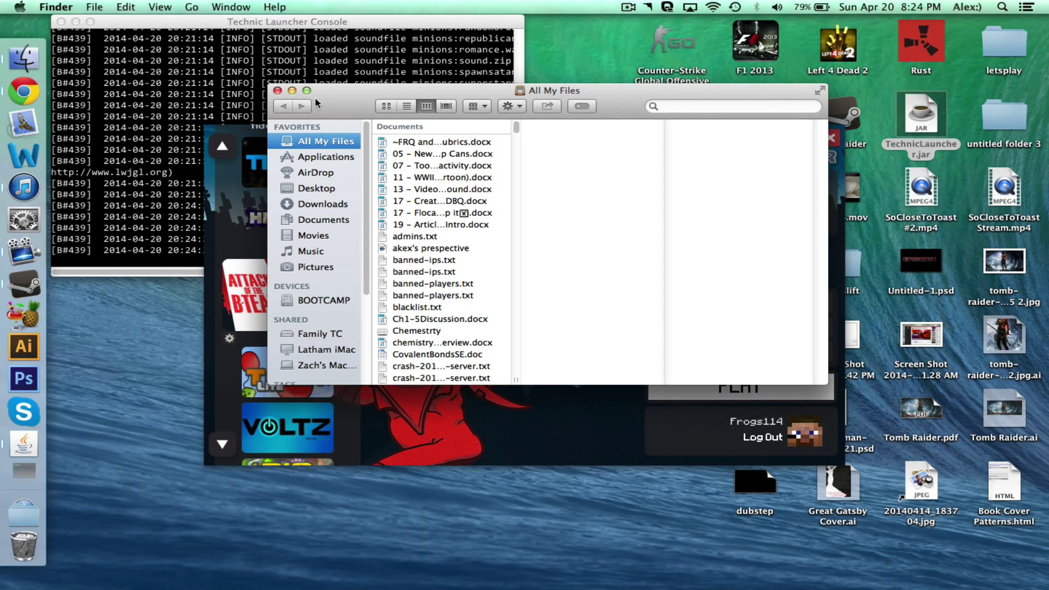
{"action": "left_click", "coordinate": [601, 435]}
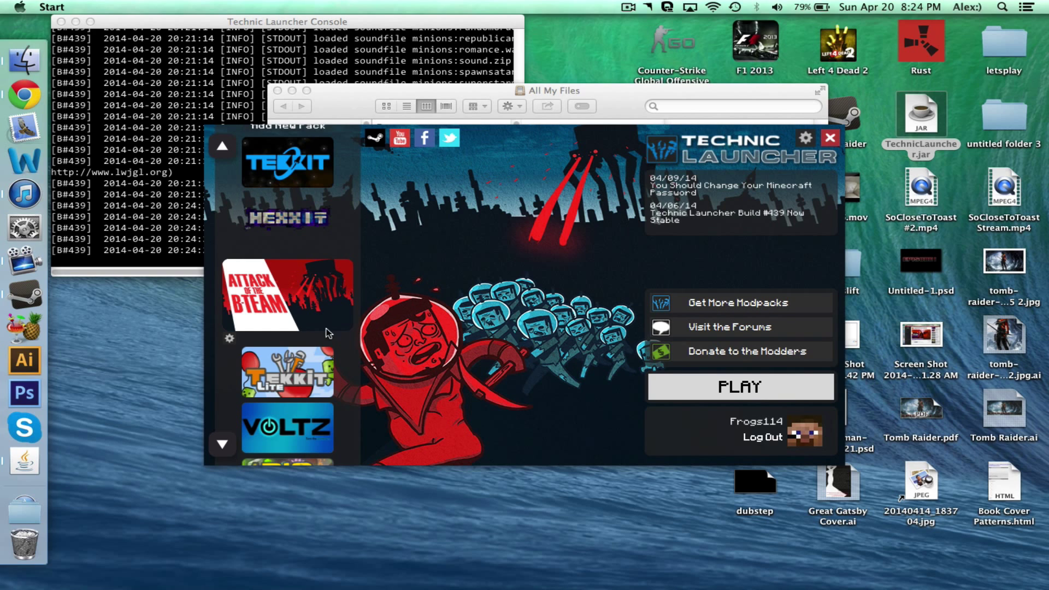
{"action": "left_click", "coordinate": [829, 139]}
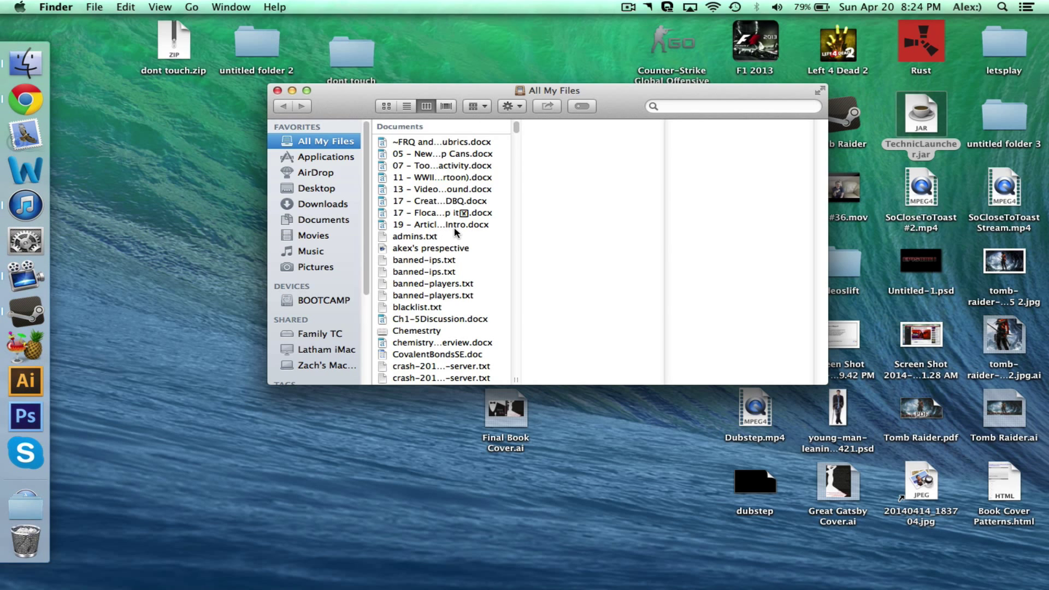
Step: Open the Downloads folder and arrange its files by Date Modified
{"action": "left_click", "coordinate": [324, 204]}
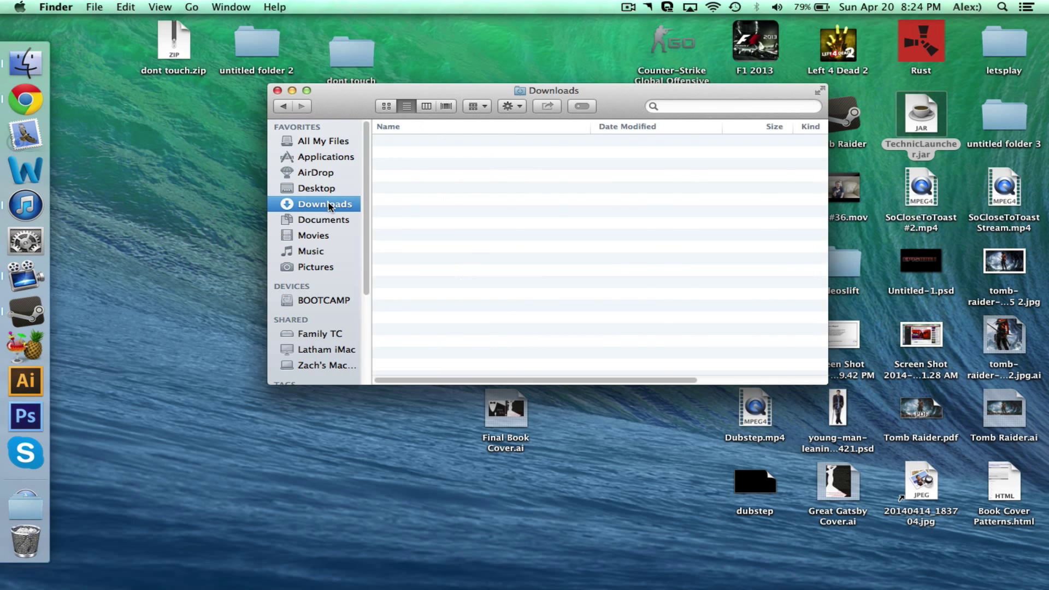
{"action": "scroll", "coordinate": [467, 173], "scroll_direction": "up", "scroll_amount": 15}
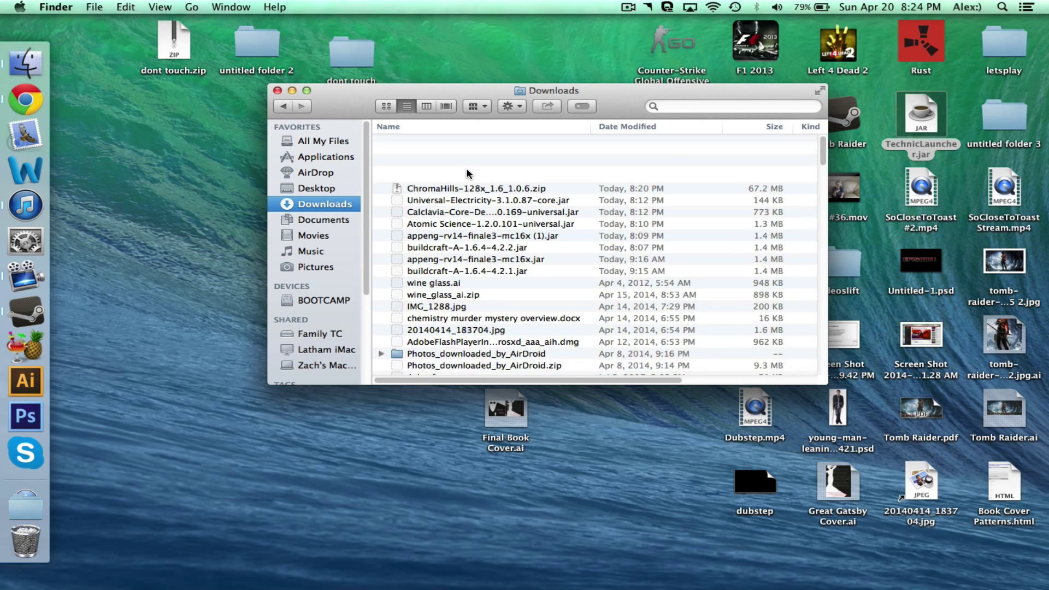
{"action": "left_click", "coordinate": [511, 104]}
{"action": "mouse_move", "coordinate": [531, 200]}
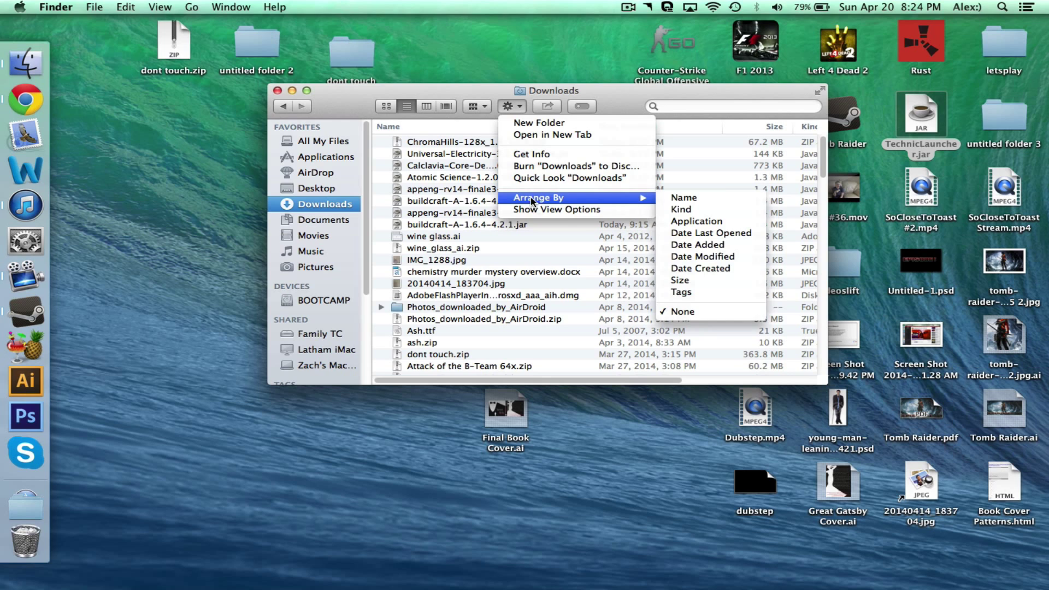
{"action": "mouse_move", "coordinate": [650, 198]}
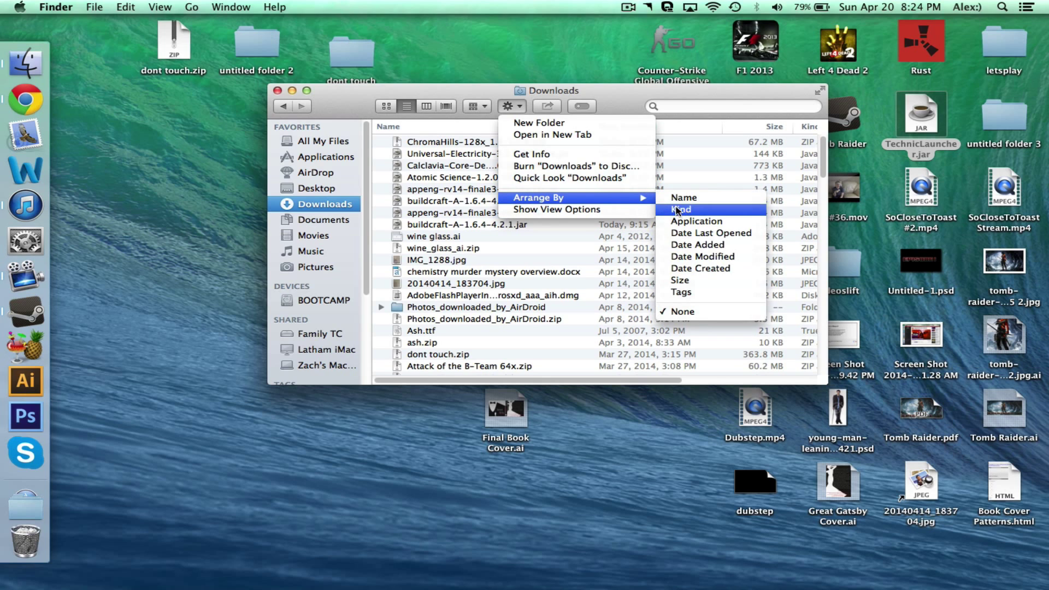
{"action": "left_click", "coordinate": [686, 255]}
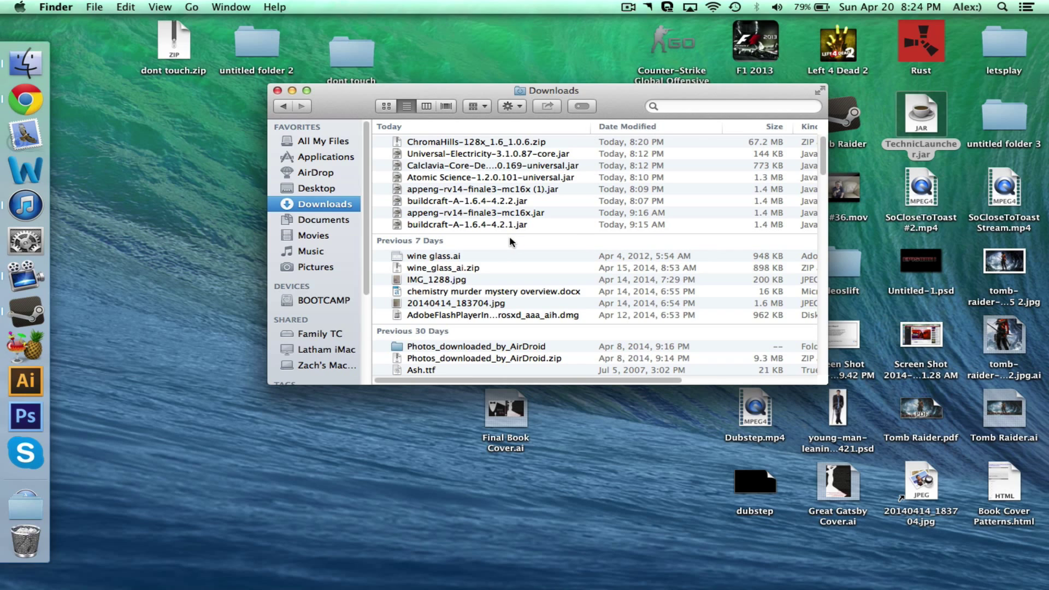
Step: Move the Universal-Electricity-3.1.0.87-core, Calclavia-Core universal and Atomic Science-1.2.0.101-universal jars together from Downloads to the desktop
{"action": "left_click", "coordinate": [475, 225]}
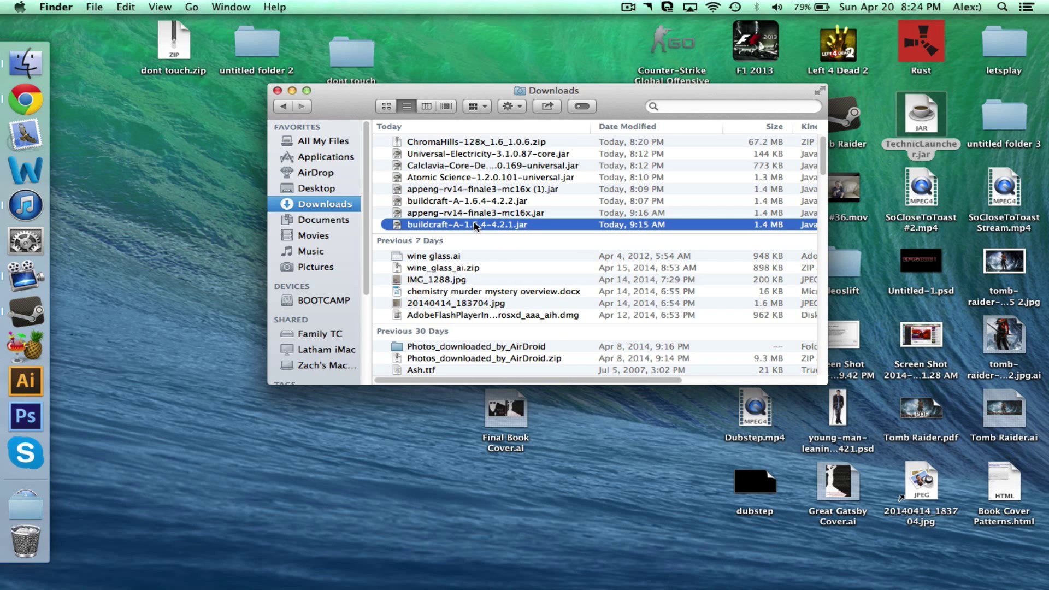
{"action": "left_click", "coordinate": [463, 143]}
{"action": "left_click", "coordinate": [460, 155]}
{"action": "left_click", "coordinate": [460, 166], "text": "shift"}
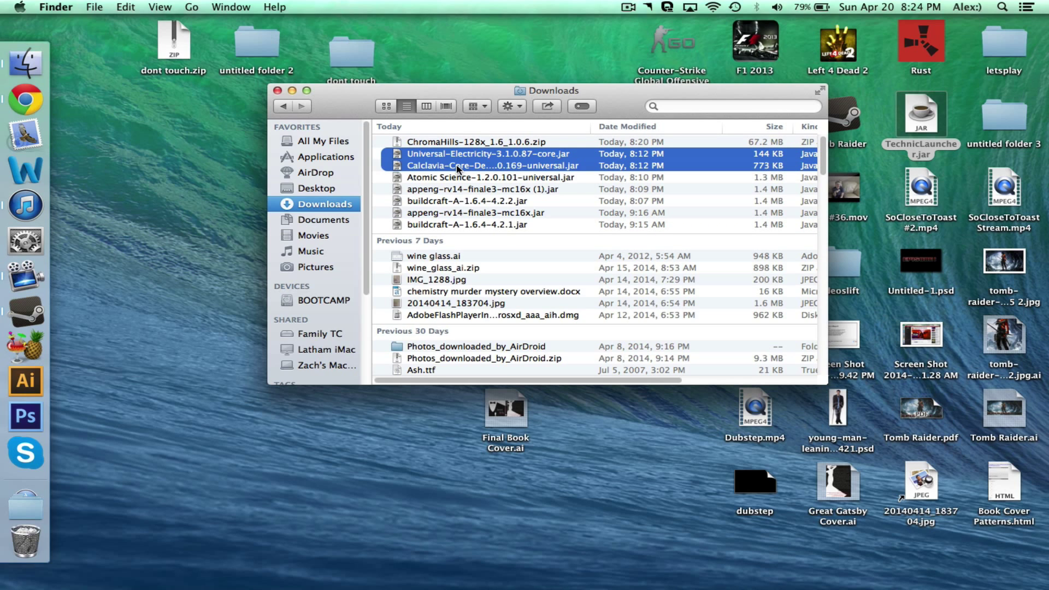
{"action": "left_click", "coordinate": [457, 179], "text": "shift"}
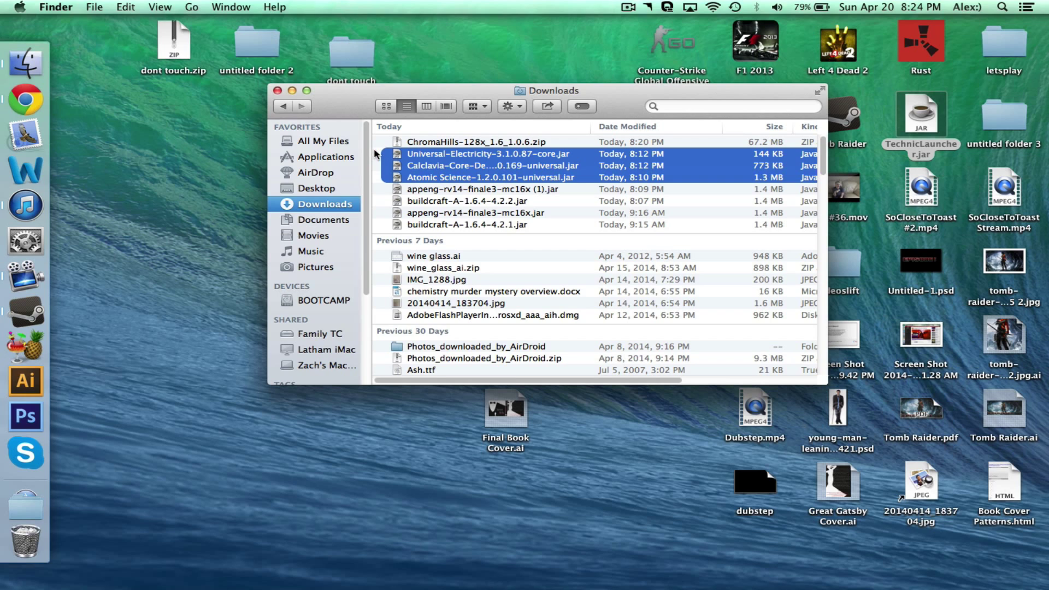
{"action": "left_click", "coordinate": [26, 100]}
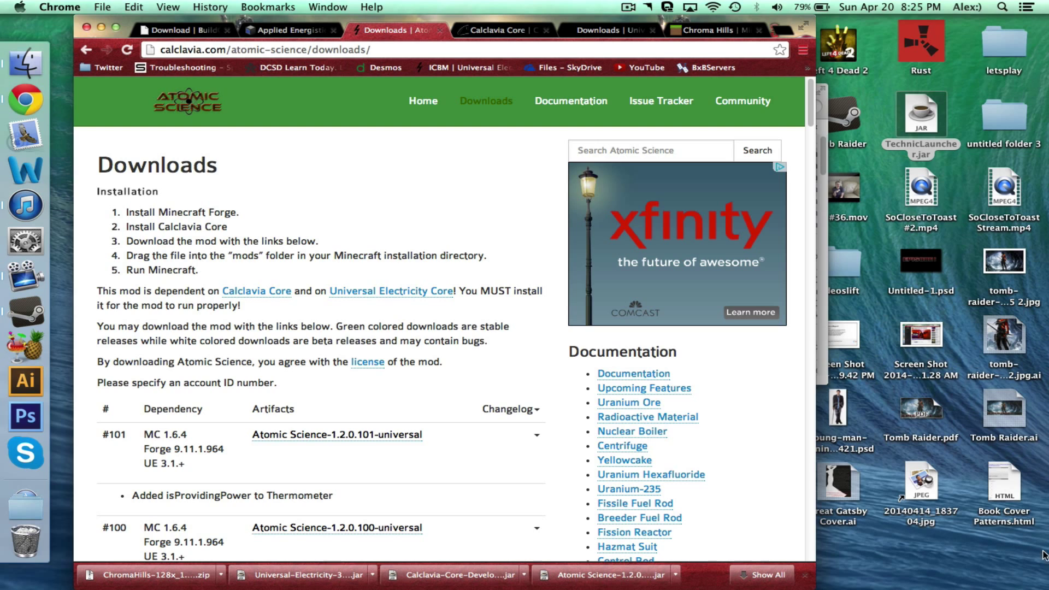
{"action": "left_click", "coordinate": [965, 539]}
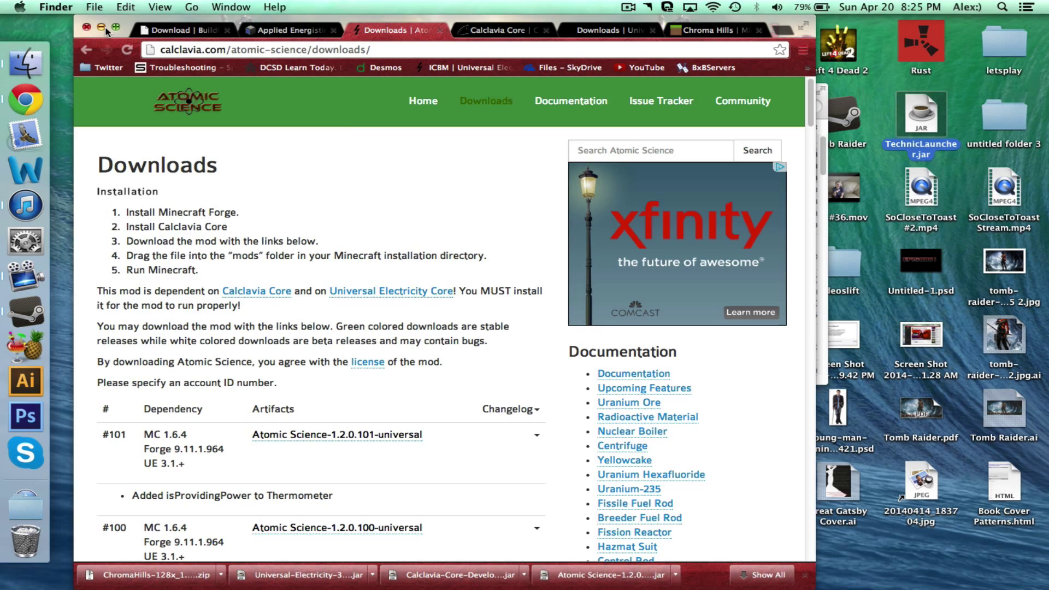
{"action": "left_click", "coordinate": [102, 28]}
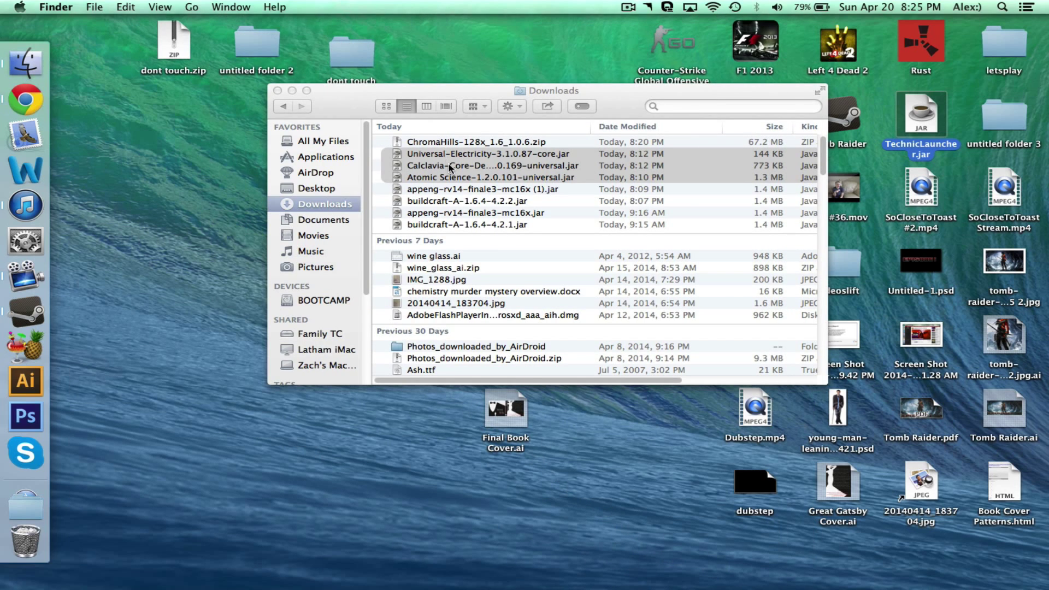
{"action": "left_click_drag", "start_coordinate": [448, 162], "coordinate": [157, 174]}
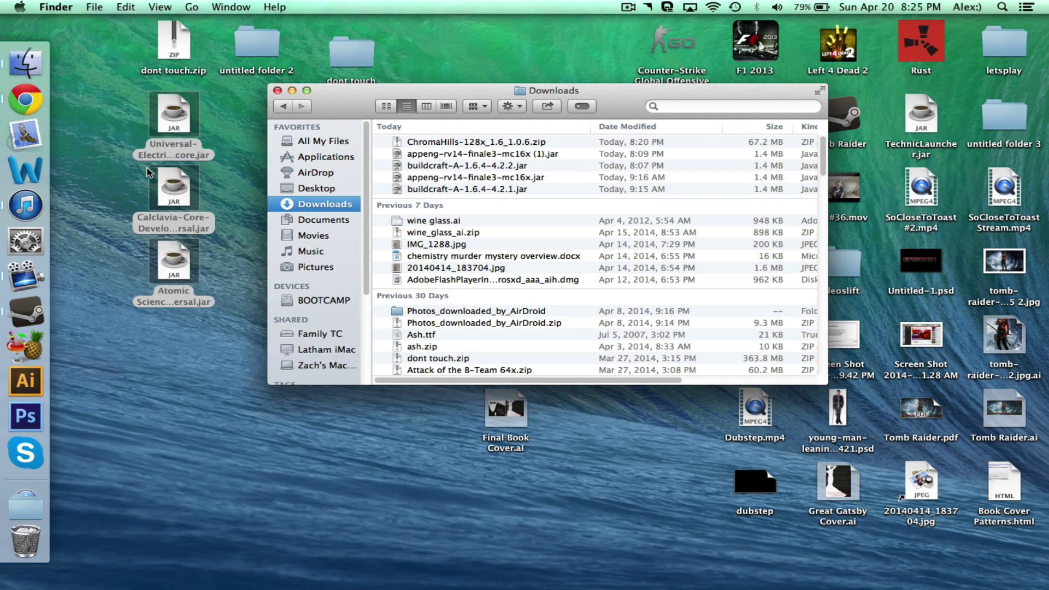
Step: Move buildcraft-A-1.6.4-4.2.2.jar from Downloads to the desktop
{"action": "left_click", "coordinate": [483, 190]}
{"action": "left_click_drag", "start_coordinate": [478, 190], "coordinate": [432, 185]}
{"action": "left_click_drag", "start_coordinate": [523, 166], "coordinate": [214, 346]}
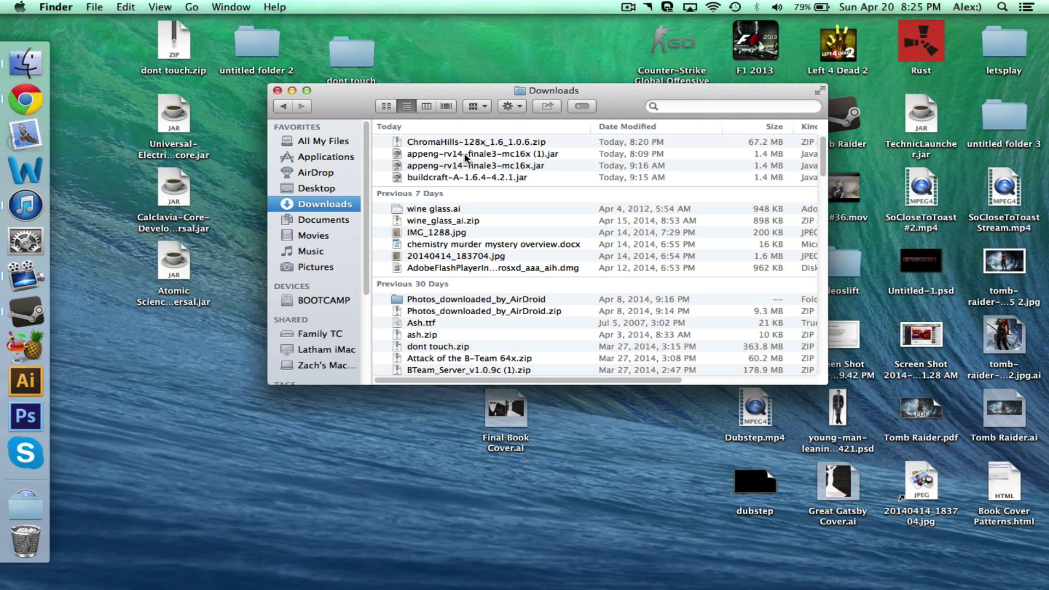
Step: Move appeng-rv14-finale3-mc16x.jar to the desktop beneath the Atomic Science jar and close the Downloads window
{"action": "left_click_drag", "start_coordinate": [466, 157], "coordinate": [449, 158]}
{"action": "left_click_drag", "start_coordinate": [378, 164], "coordinate": [252, 304]}
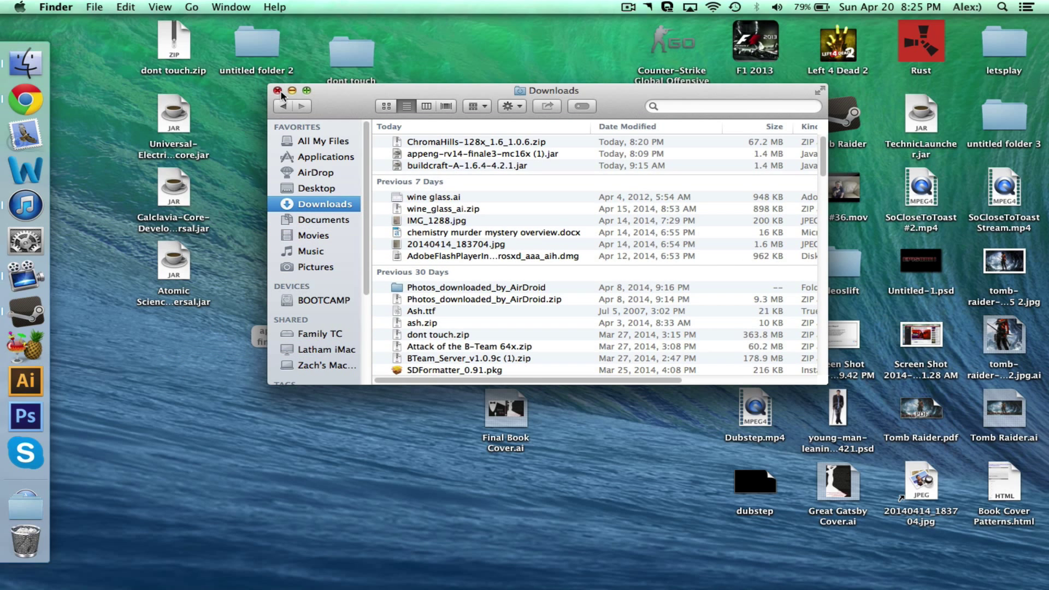
{"action": "left_click", "coordinate": [278, 91]}
{"action": "left_click_drag", "start_coordinate": [314, 307], "coordinate": [195, 342]}
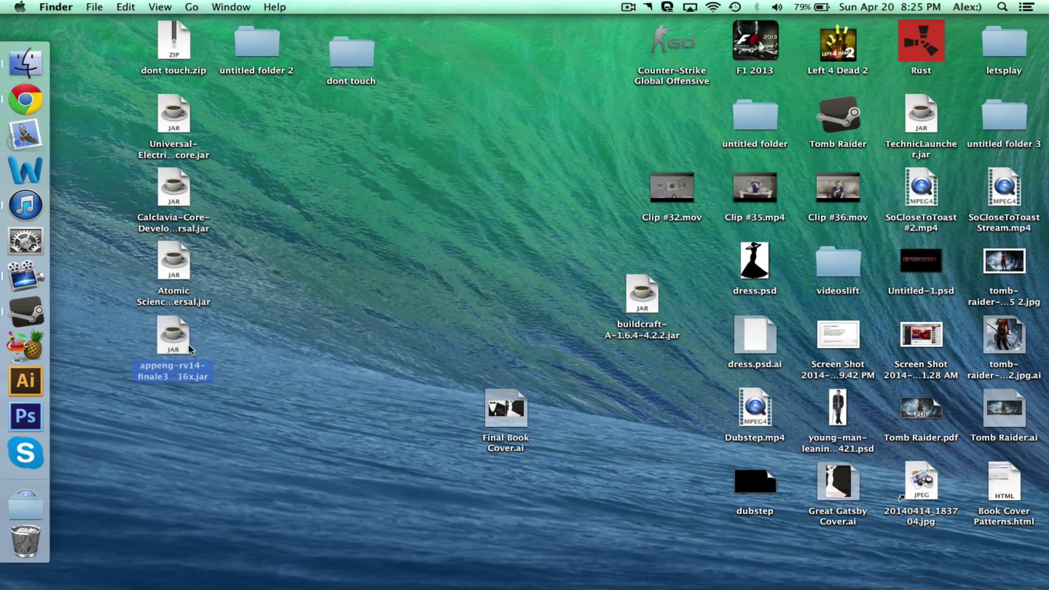
Step: Move buildcraft-A-1.6.4-4.2.2.jar on the desktop to line up beneath the appeng-rv14-finale3 jar
{"action": "left_click_drag", "start_coordinate": [646, 304], "coordinate": [177, 420]}
{"action": "left_click", "coordinate": [307, 419]}
{"action": "left_click_drag", "start_coordinate": [308, 419], "coordinate": [276, 171]}
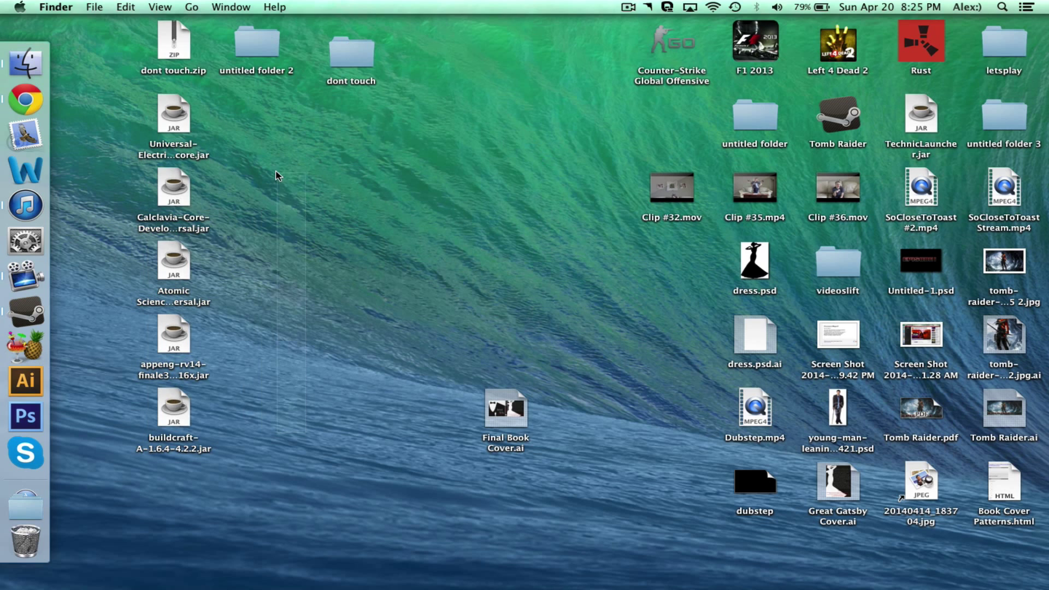
Step: Open the ~/Library/Application Support folder in Finder by its path
{"action": "left_click", "coordinate": [192, 7]}
{"action": "mouse_move", "coordinate": [230, 6]}
{"action": "mouse_move", "coordinate": [191, 7]}
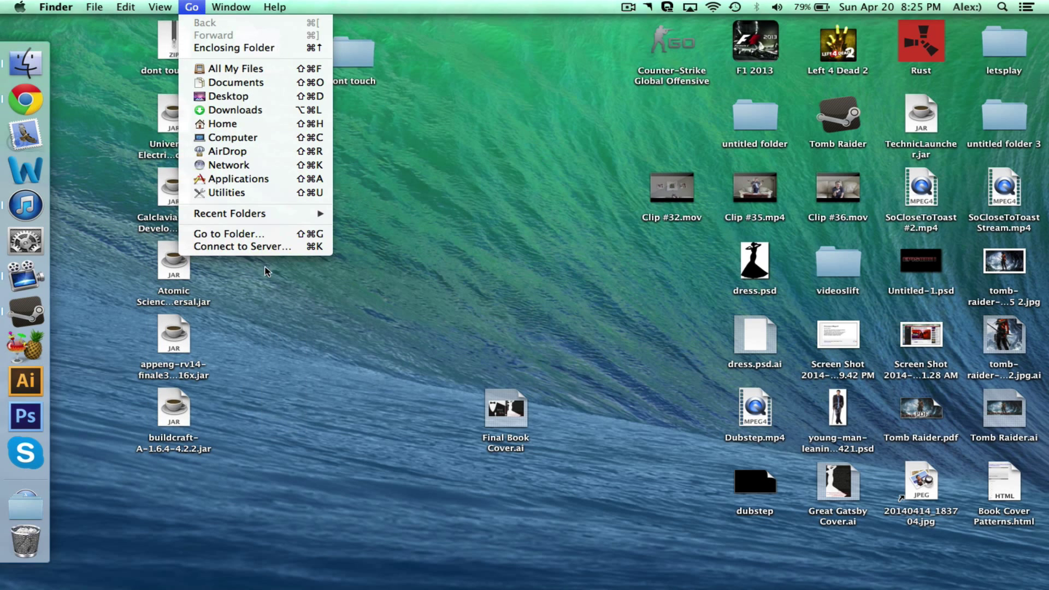
{"action": "left_click", "coordinate": [261, 236]}
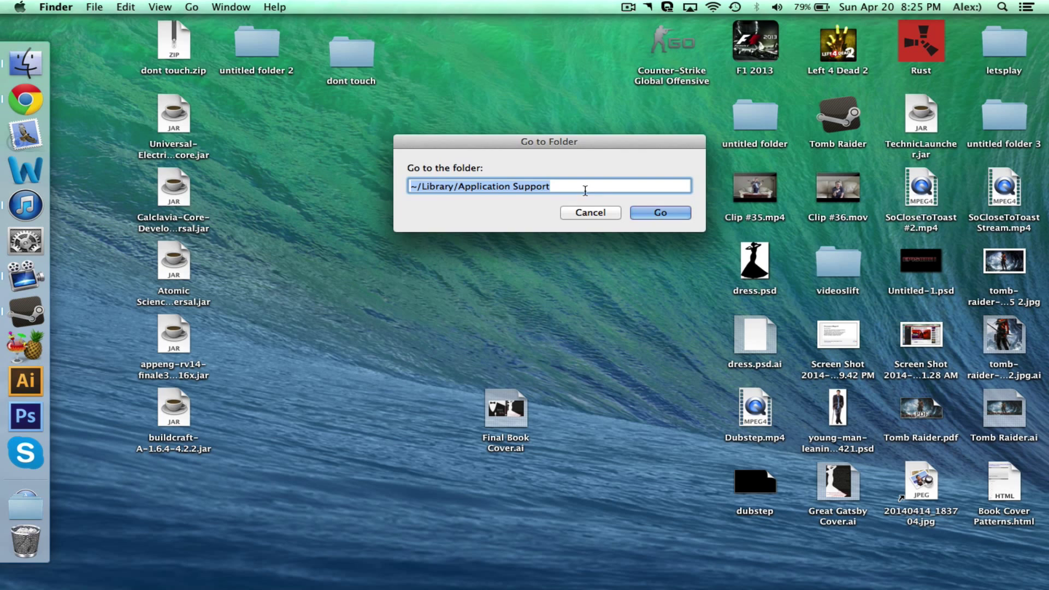
{"action": "left_click", "coordinate": [657, 212]}
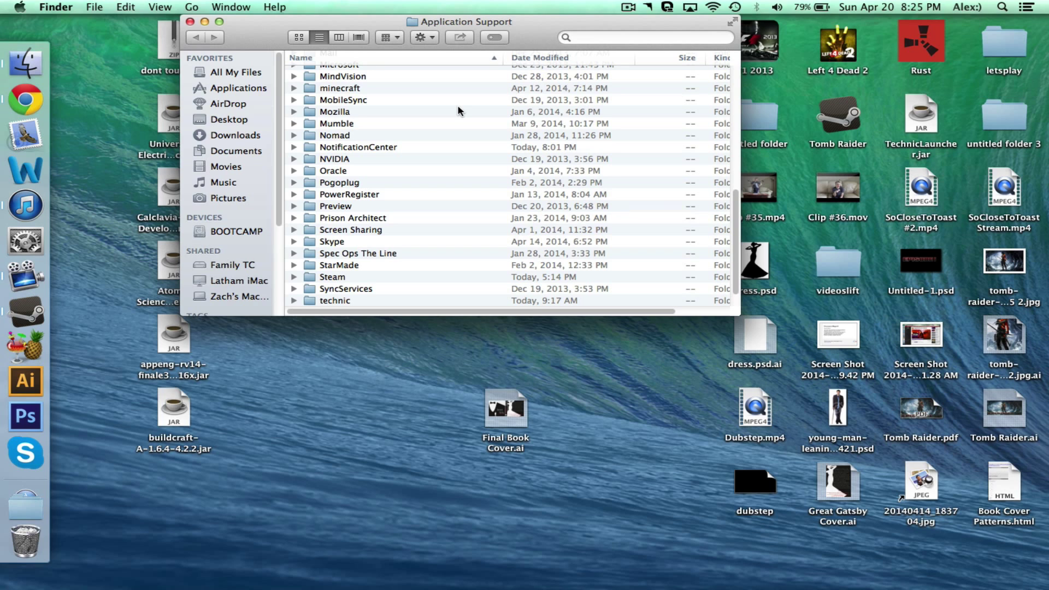
Step: Open the attack-of-the-bteam folder inside technic/modpacks
{"action": "scroll", "coordinate": [458, 111], "scroll_direction": "down", "scroll_amount": 2}
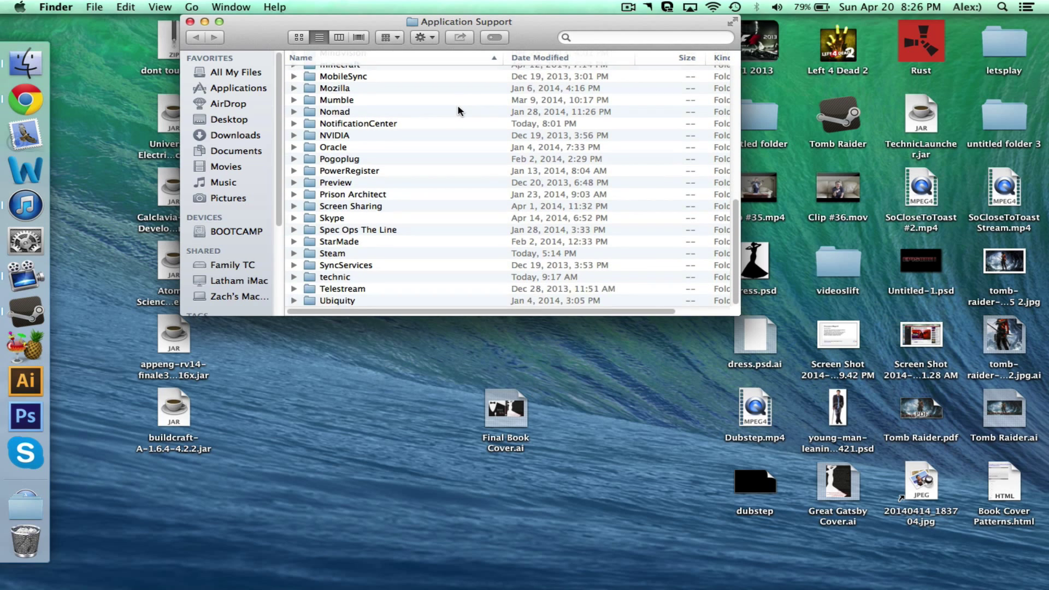
{"action": "double_click", "coordinate": [363, 277]}
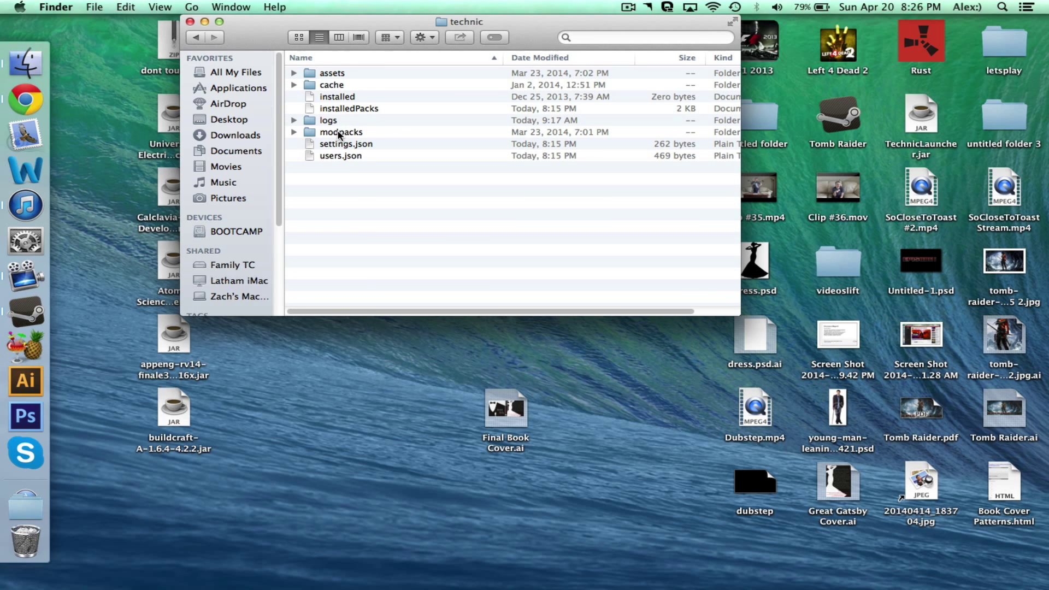
{"action": "double_click", "coordinate": [339, 133]}
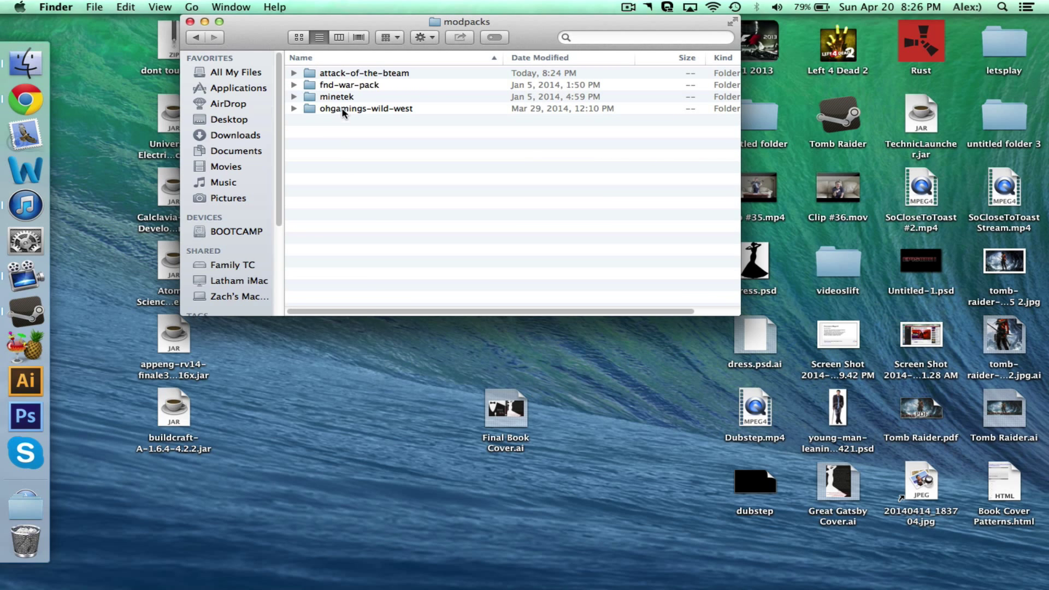
{"action": "double_click", "coordinate": [356, 75]}
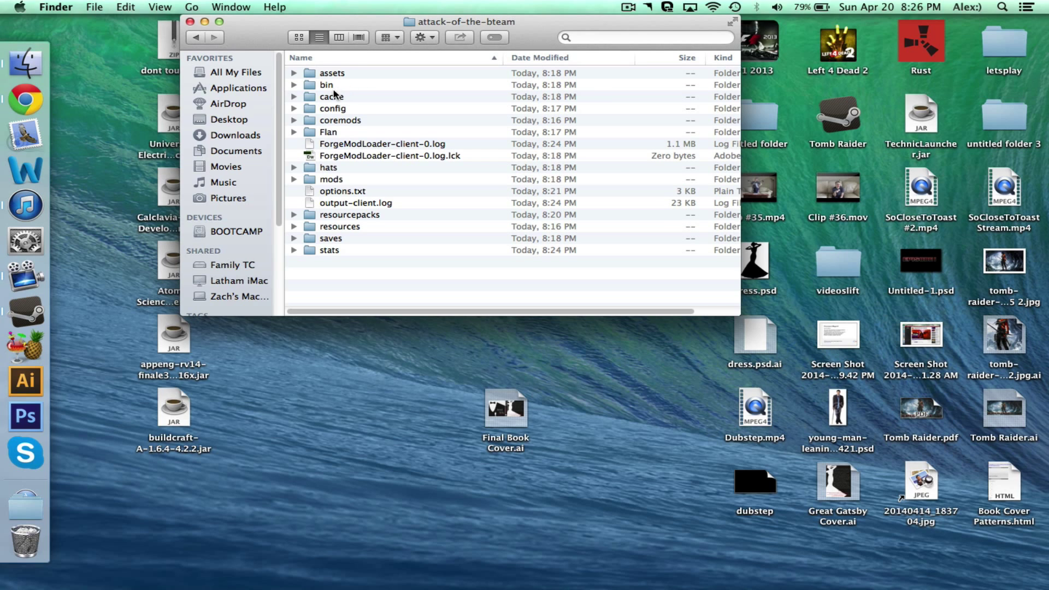
Step: Move the five mod jars from the desktop into the mods folder of attack-of-the-bteam
{"action": "double_click", "coordinate": [358, 240]}
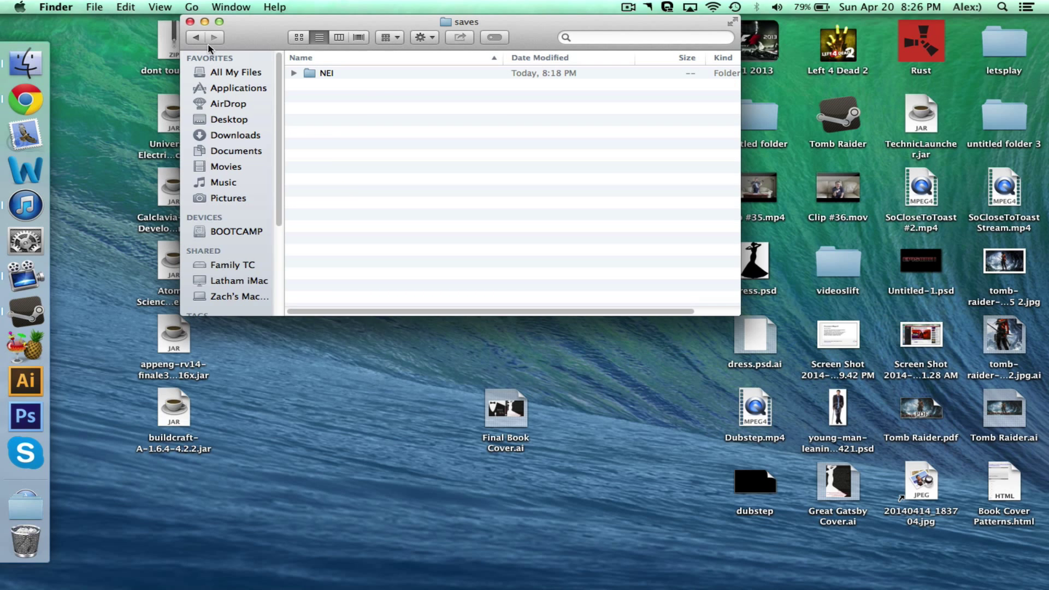
{"action": "left_click", "coordinate": [198, 39]}
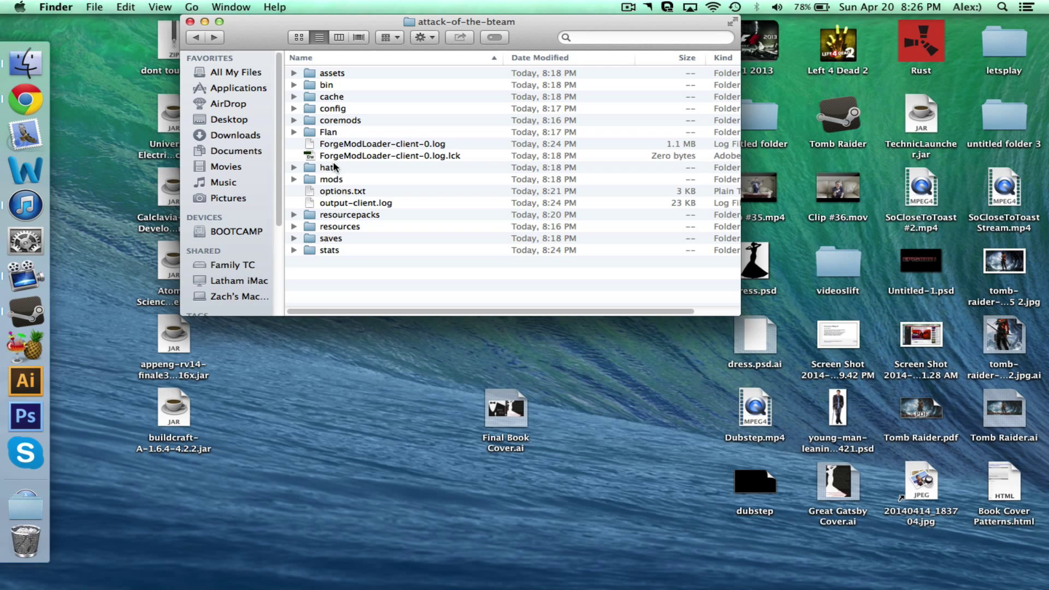
{"action": "double_click", "coordinate": [334, 180]}
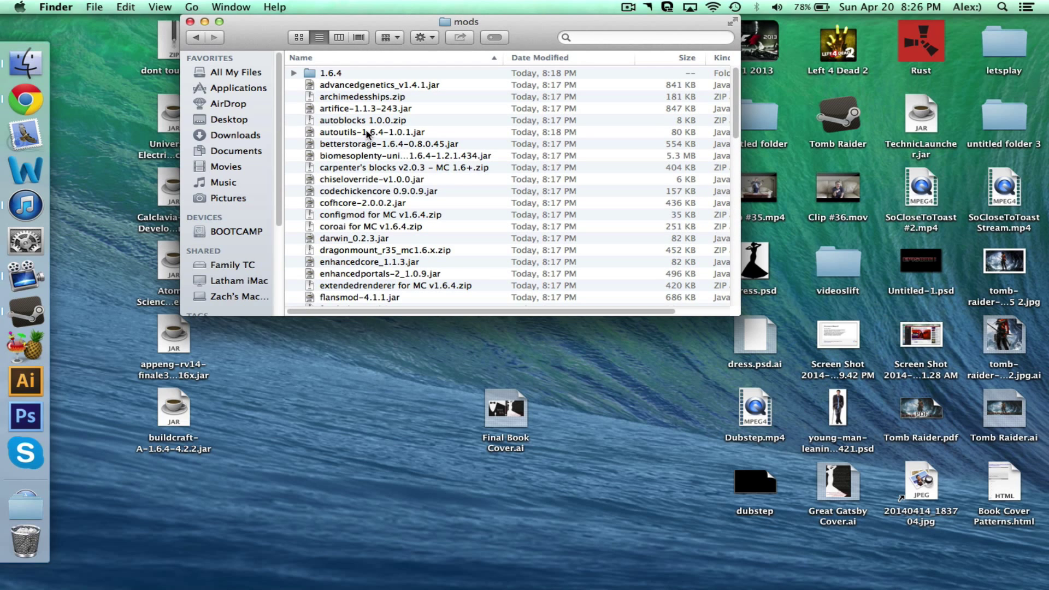
{"action": "left_click_drag", "start_coordinate": [178, 471], "coordinate": [385, 145]}
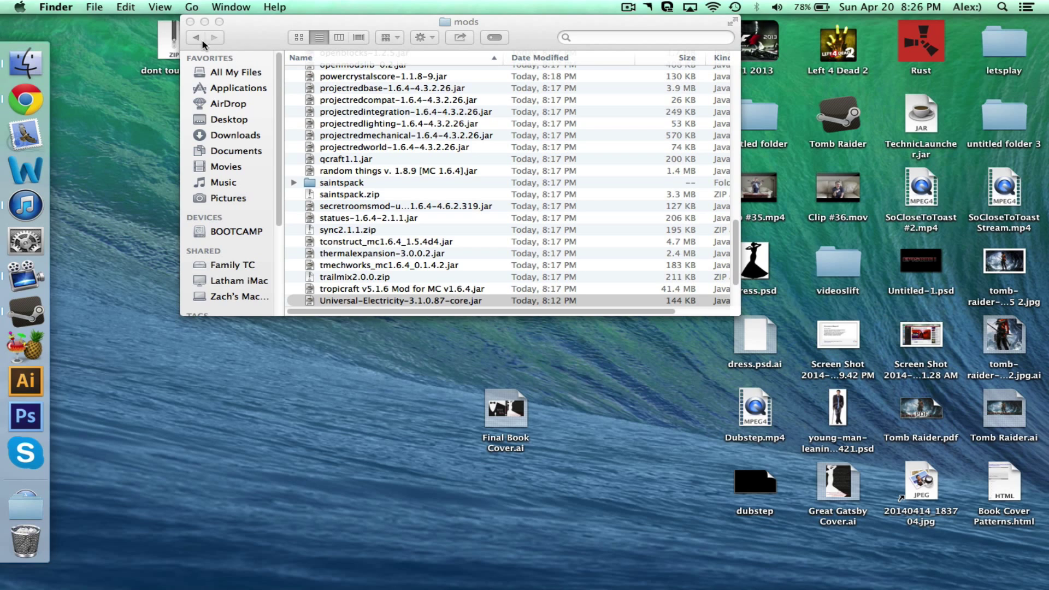
{"action": "left_click", "coordinate": [190, 23]}
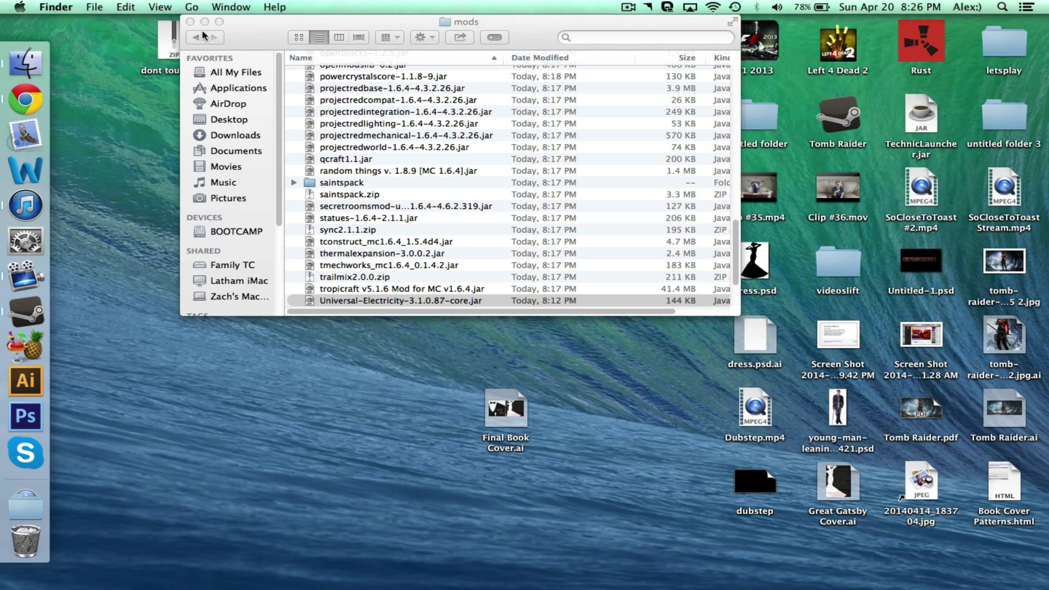
{"action": "left_click", "coordinate": [389, 125]}
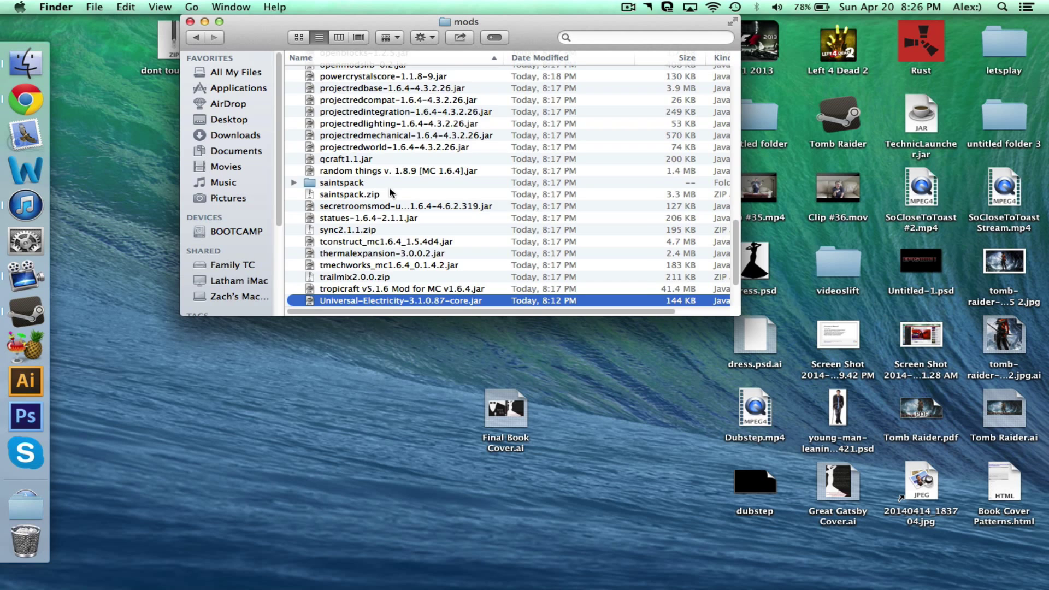
Step: Return to the attack-of-the-bteam folder and open its config folder to view the configuration files
{"action": "left_click", "coordinate": [196, 38]}
{"action": "left_click", "coordinate": [196, 38]}
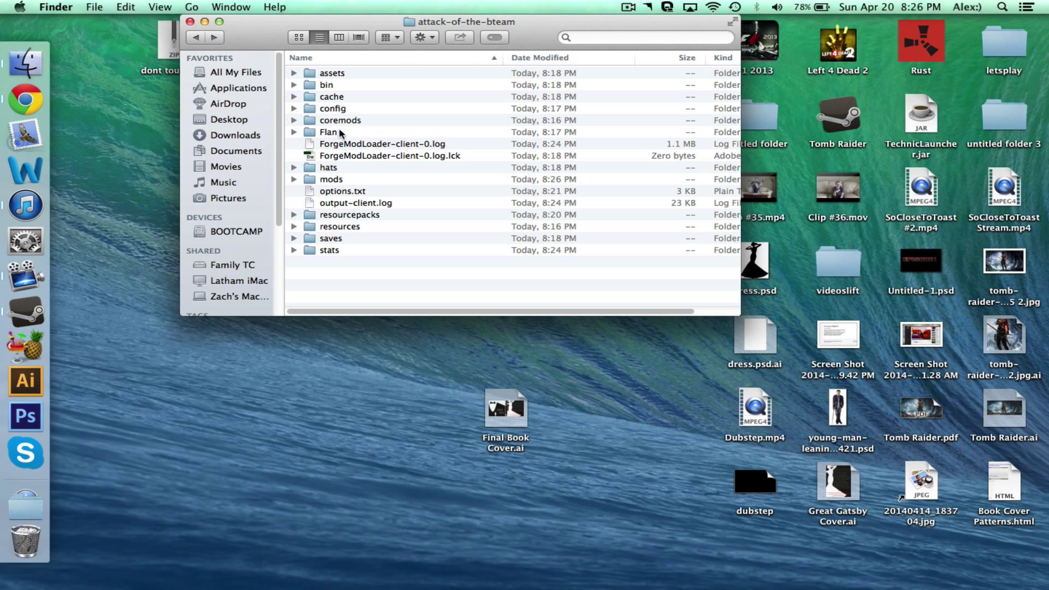
{"action": "left_click", "coordinate": [340, 112]}
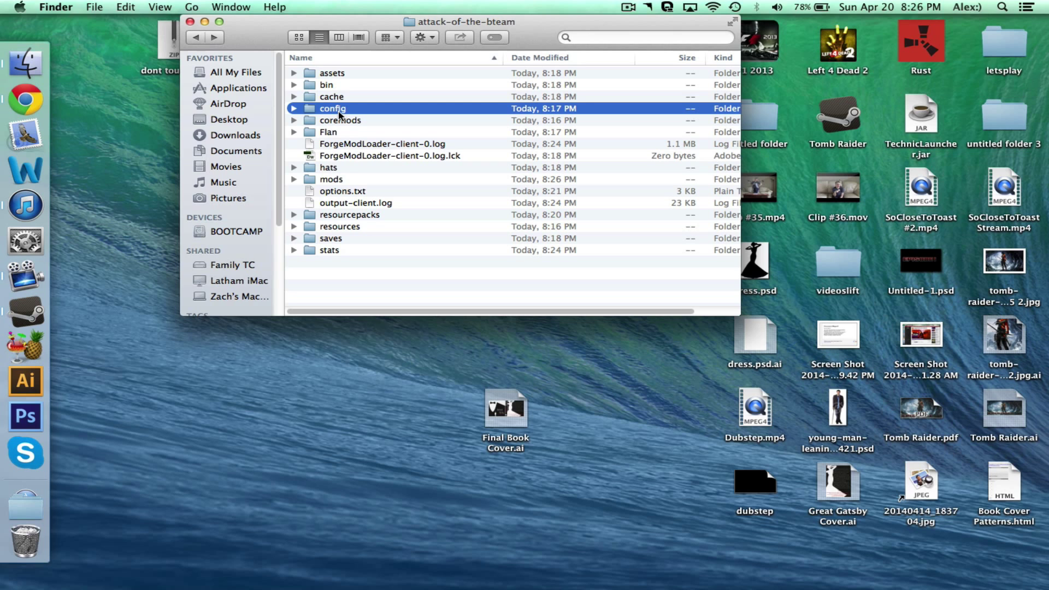
{"action": "double_click", "coordinate": [338, 112]}
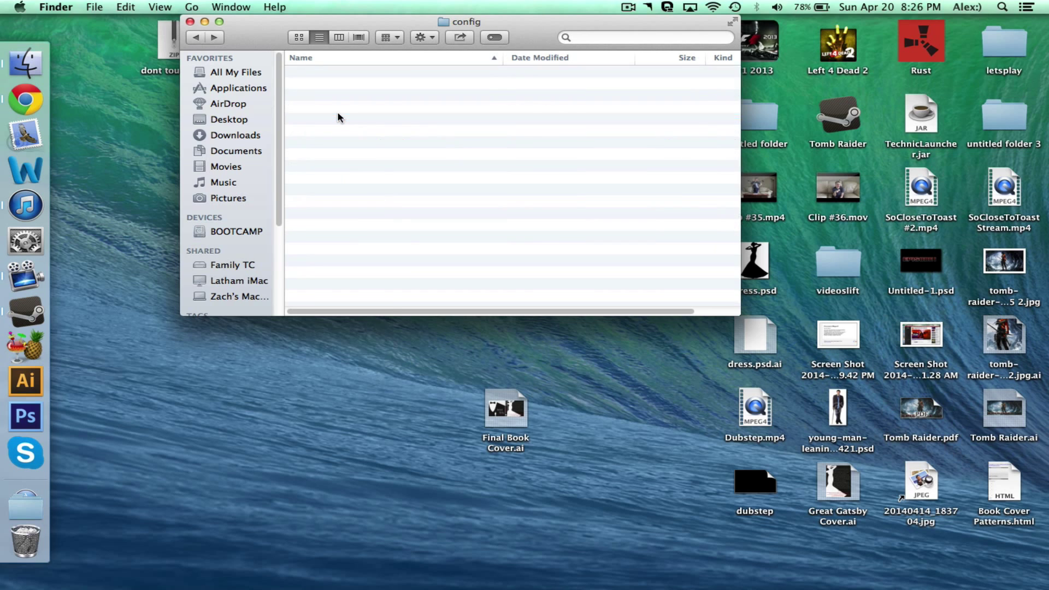
{"action": "scroll", "coordinate": [374, 91], "scroll_direction": "down", "scroll_amount": 2}
{"action": "scroll", "coordinate": [374, 91], "scroll_direction": "up", "scroll_amount": 2}
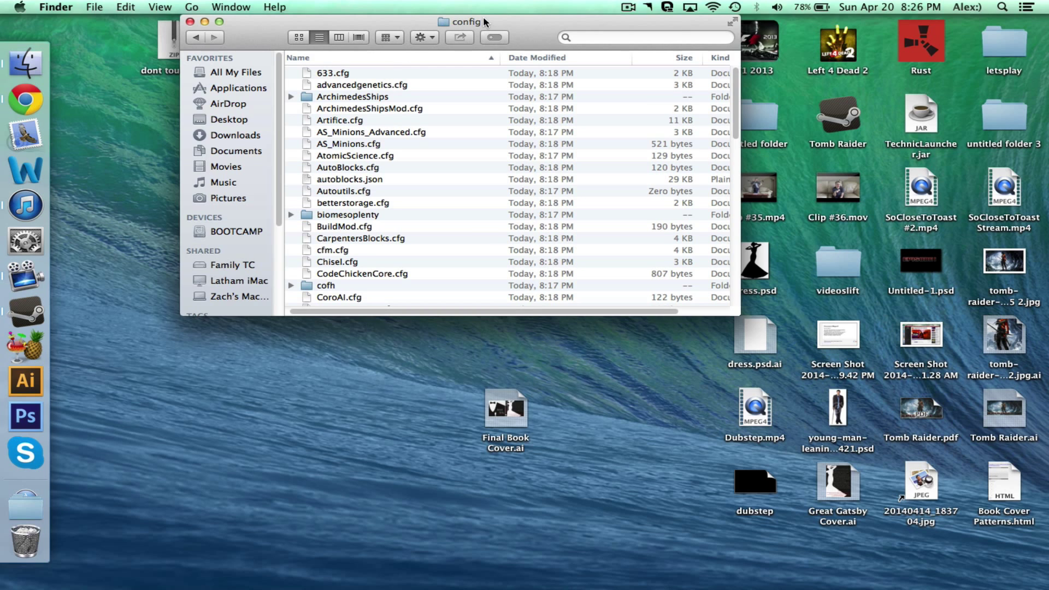
Step: Turn on automatic hiding of the Dock and place the config window in the screen's upper-left corner
{"action": "left_click_drag", "start_coordinate": [485, 23], "coordinate": [378, 122]}
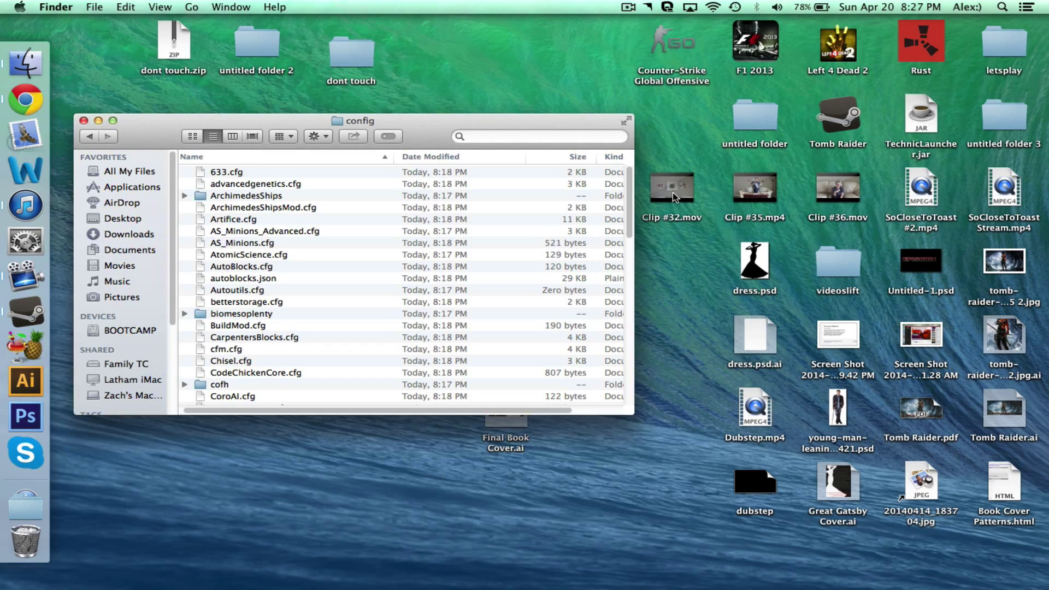
{"action": "right_click", "coordinate": [22, 482]}
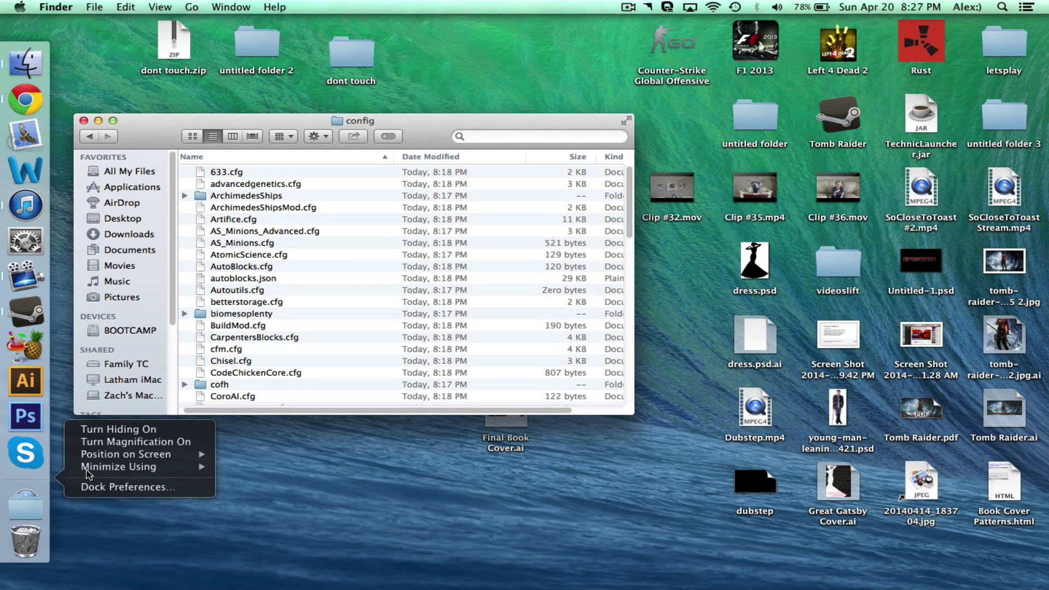
{"action": "left_click", "coordinate": [106, 429]}
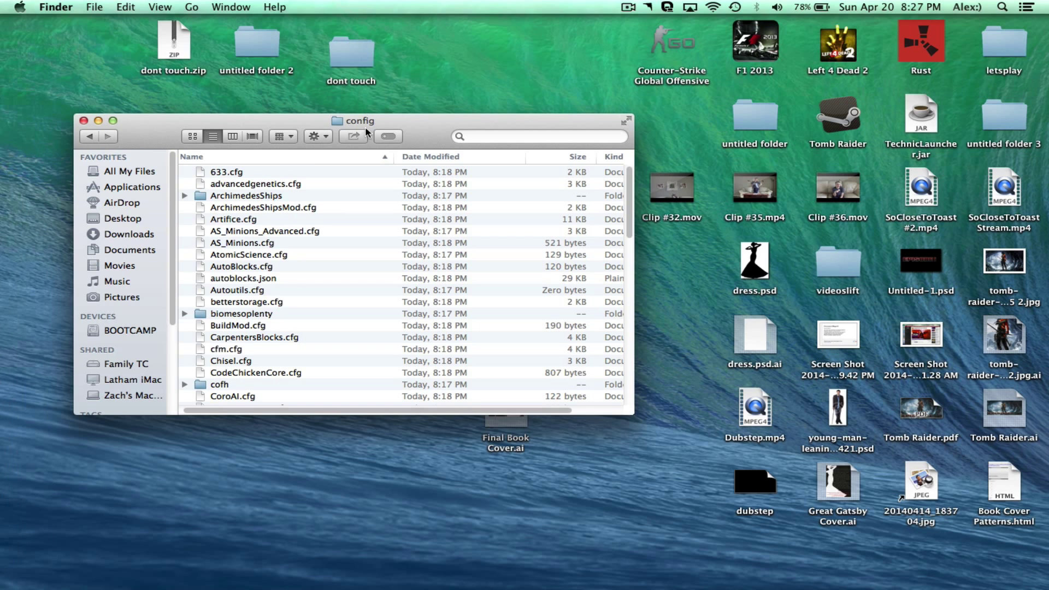
{"action": "left_click_drag", "start_coordinate": [367, 131], "coordinate": [292, 22]}
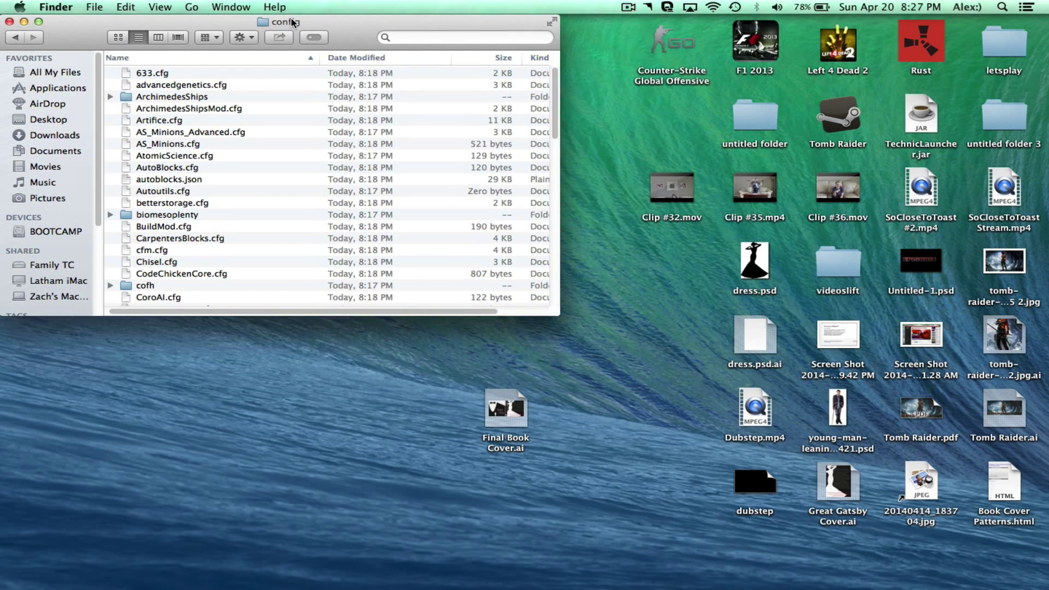
Step: Open TechnicLauncher.jar from the desktop and start the Attack of the B-Team modpack
{"action": "left_click", "coordinate": [909, 116]}
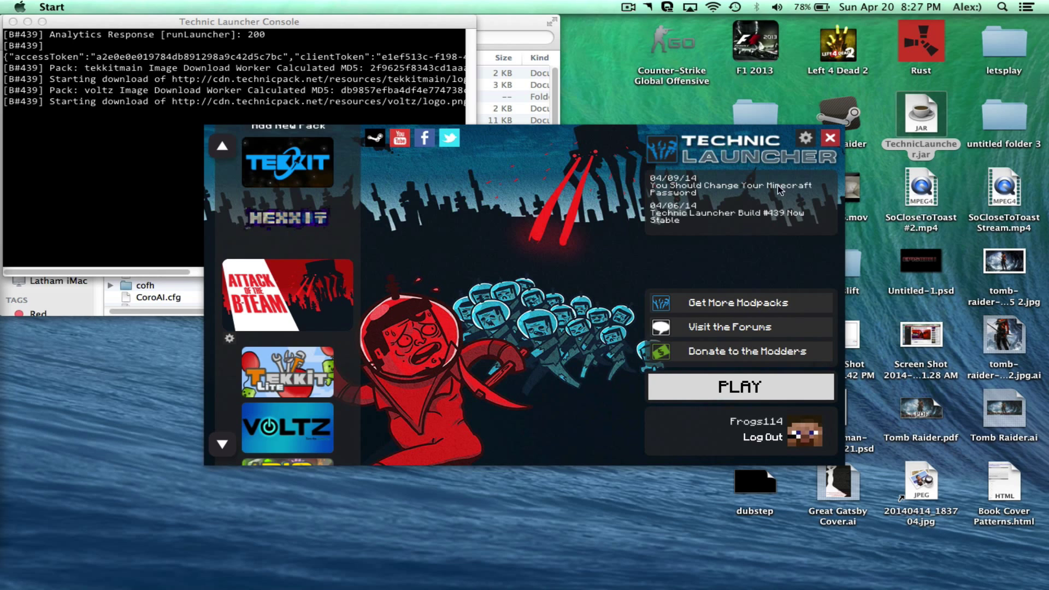
{"action": "left_click", "coordinate": [744, 393]}
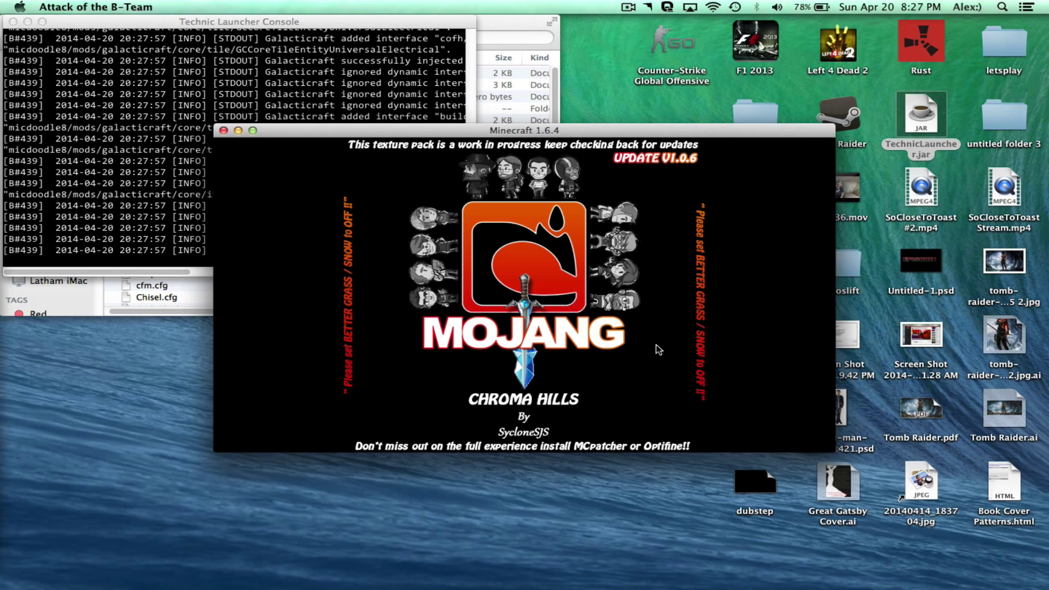
Step: Widen the Technic Launcher Console to read the loading log, and close the Minecraft 1.6.4 window
{"action": "left_click", "coordinate": [371, 112]}
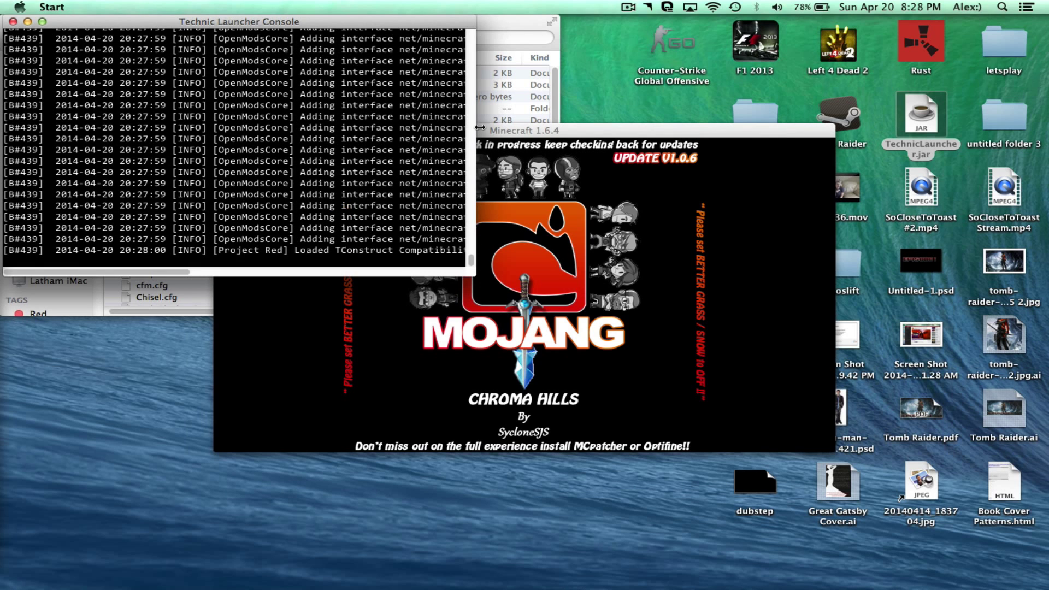
{"action": "left_click_drag", "start_coordinate": [475, 130], "coordinate": [506, 183]}
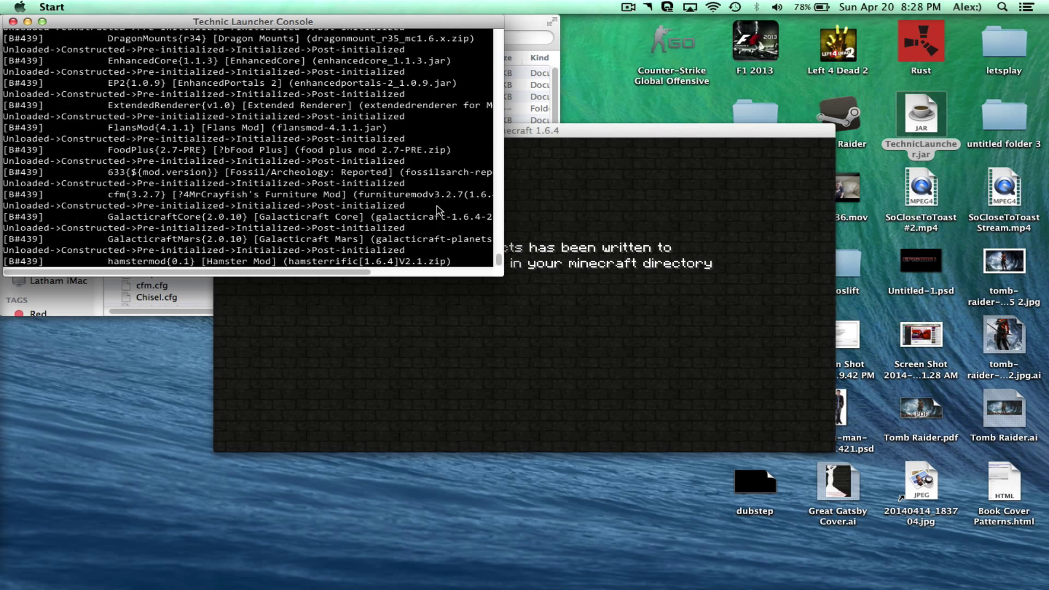
{"action": "left_click", "coordinate": [554, 342]}
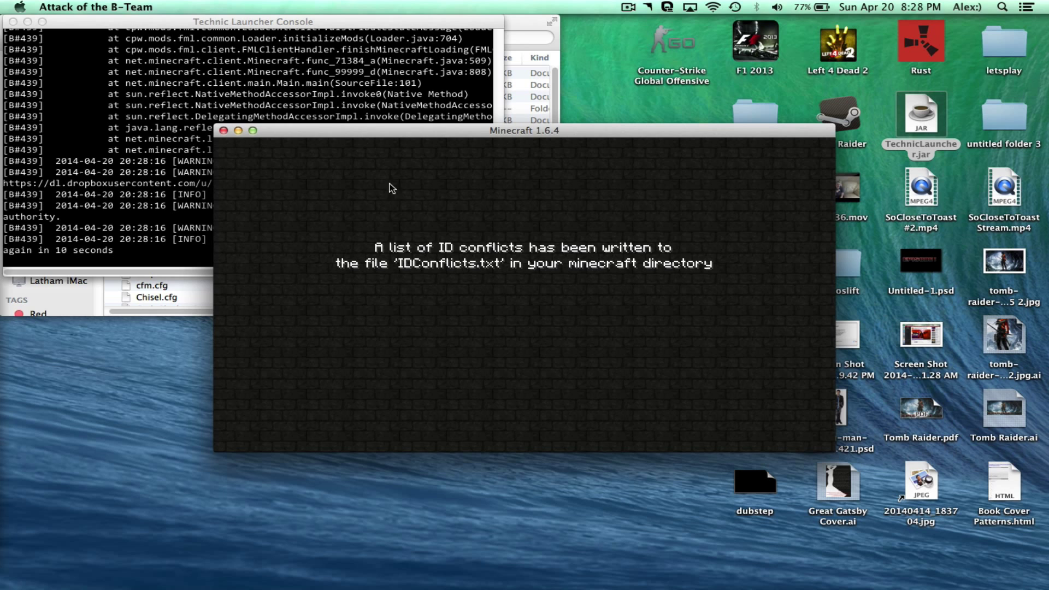
{"action": "left_click", "coordinate": [224, 130]}
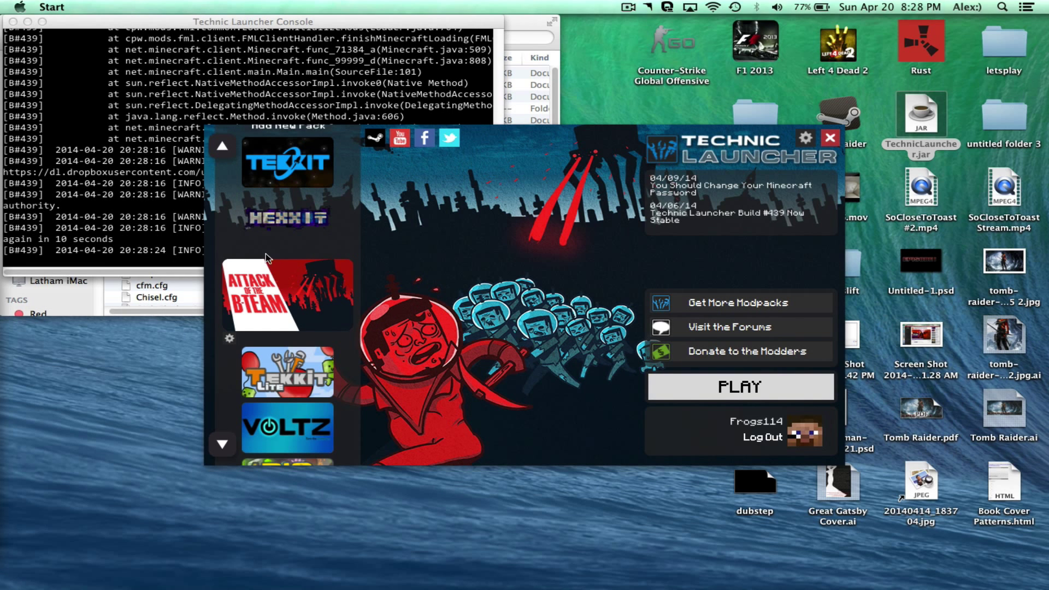
Step: Open a new tab in the config window and go to the ~/Library/Application Support folder
{"action": "left_click", "coordinate": [140, 295]}
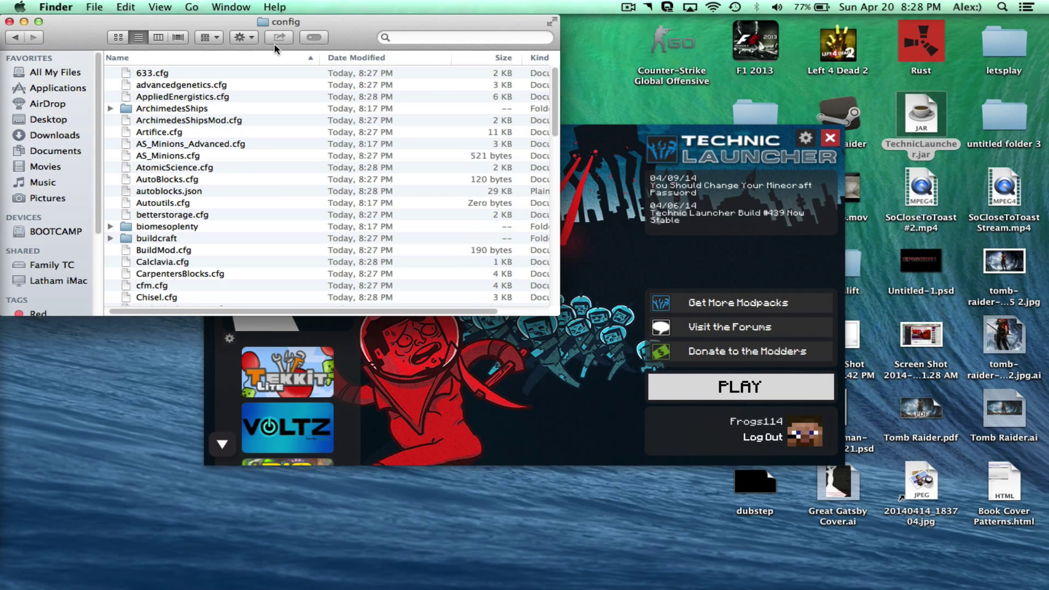
{"action": "key", "text": "super+t"}
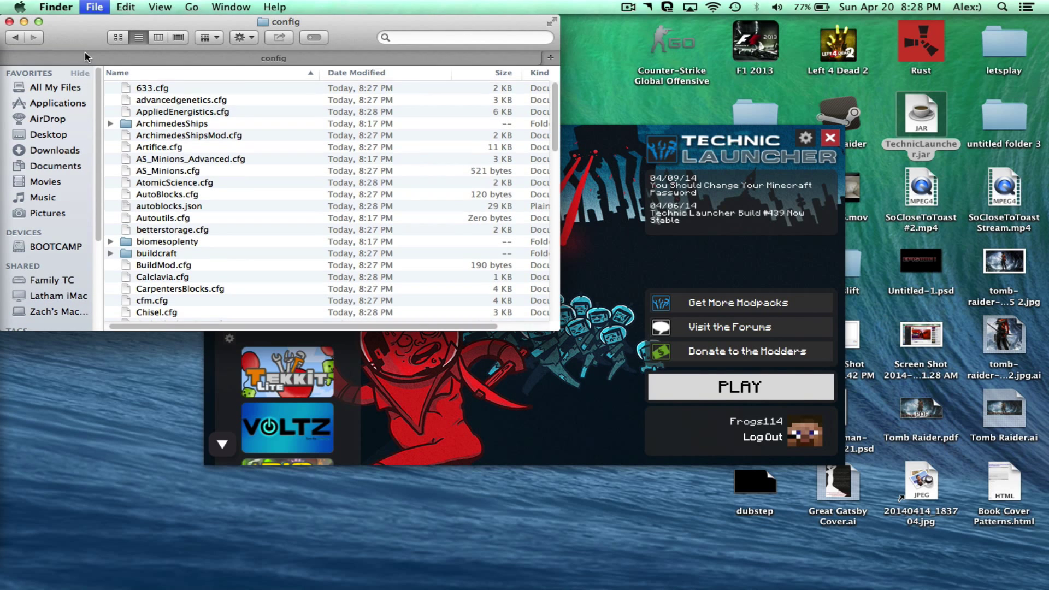
{"action": "left_click", "coordinate": [189, 7]}
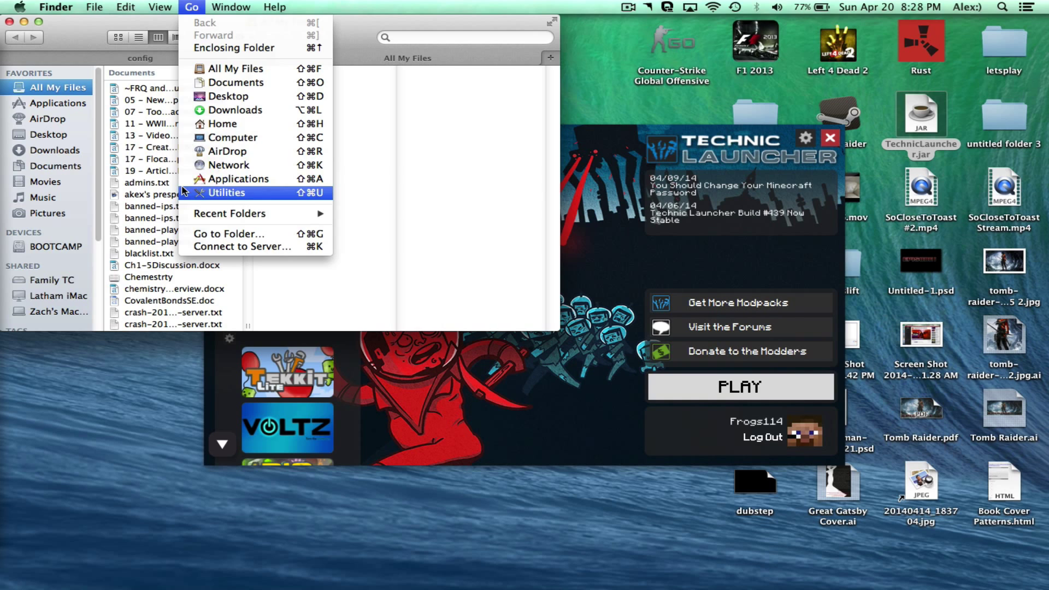
{"action": "left_click", "coordinate": [195, 232]}
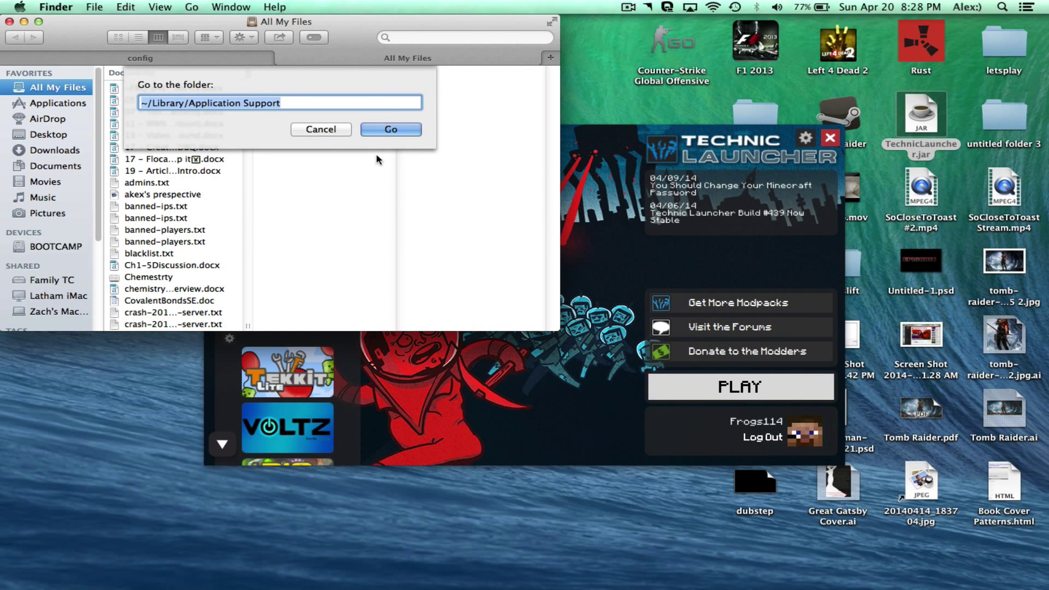
{"action": "left_click", "coordinate": [391, 129]}
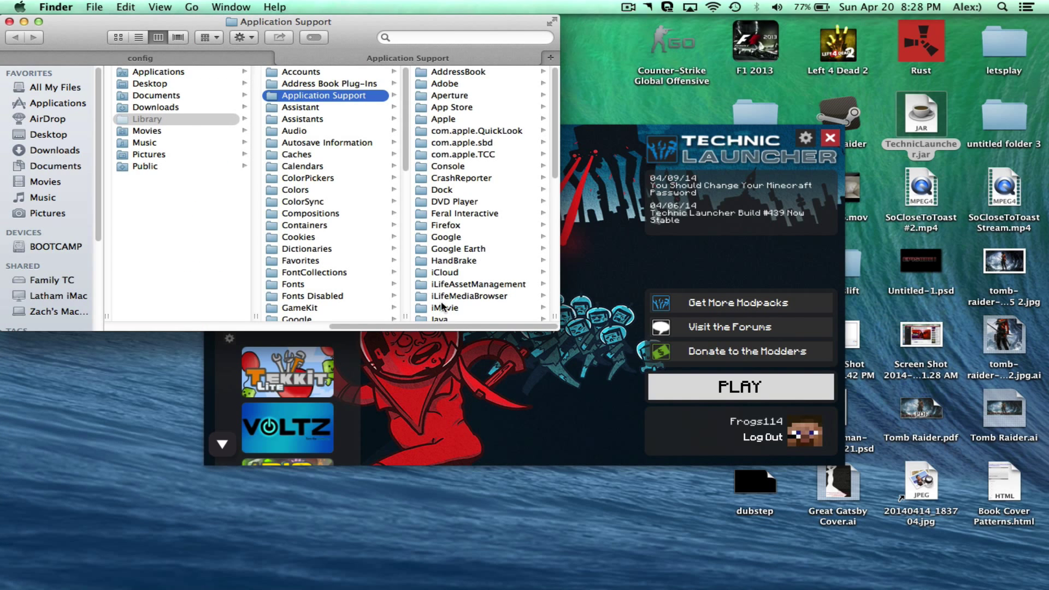
Step: Browse from Application Support through technic and modpacks to the attack-of-the-bteam folder
{"action": "scroll", "coordinate": [457, 232], "scroll_direction": "down", "scroll_amount": 5}
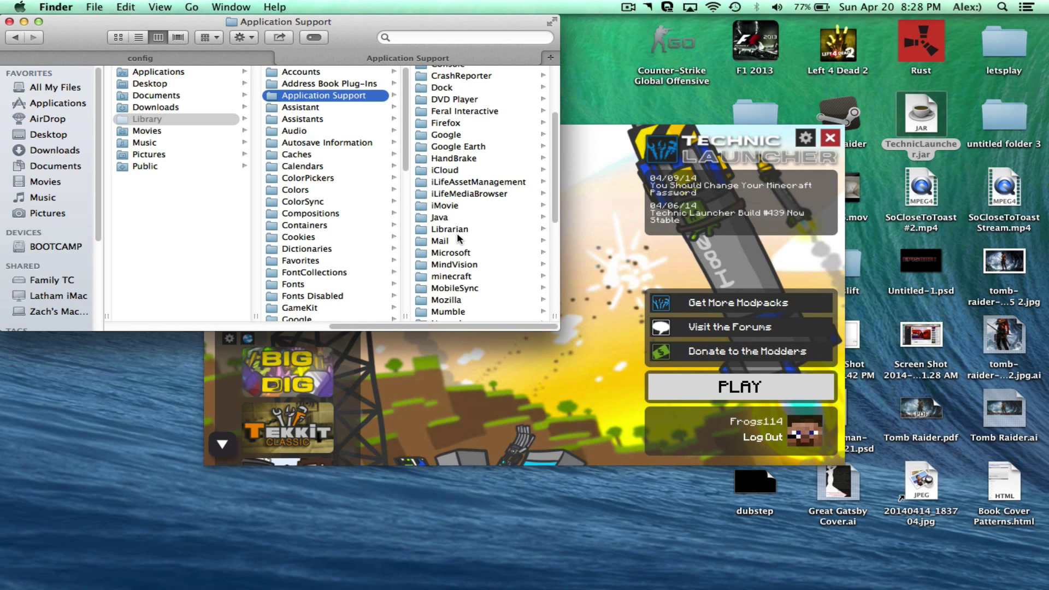
{"action": "scroll", "coordinate": [457, 234], "scroll_direction": "down", "scroll_amount": 8}
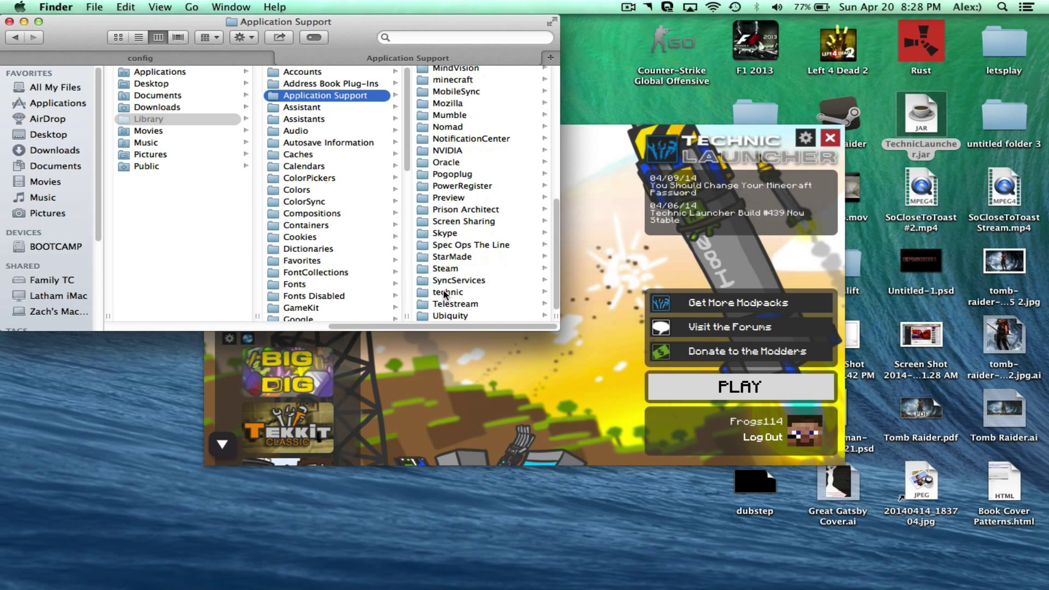
{"action": "left_click", "coordinate": [445, 293]}
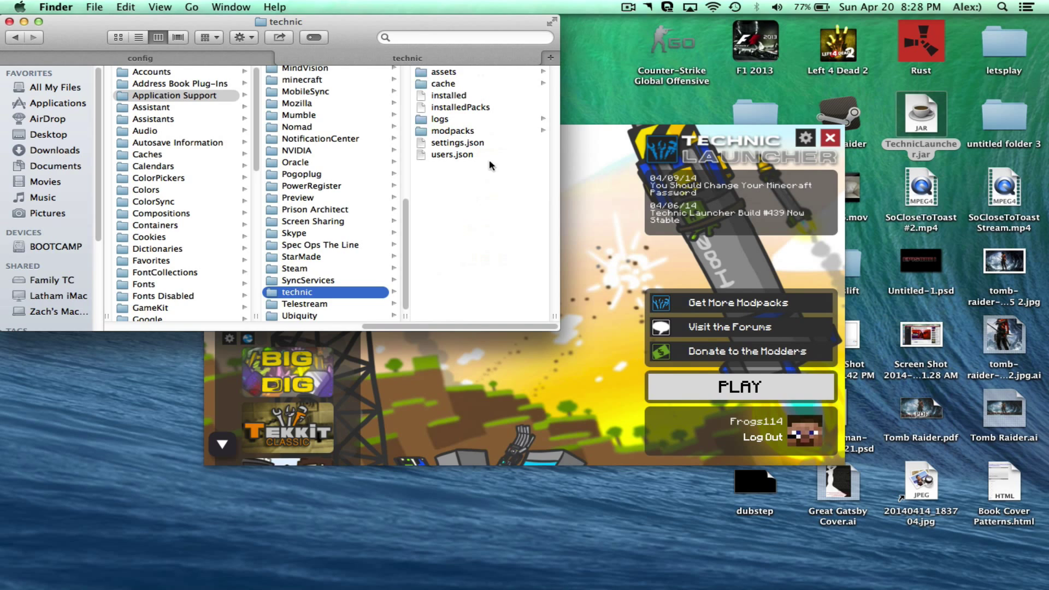
{"action": "left_click", "coordinate": [464, 130]}
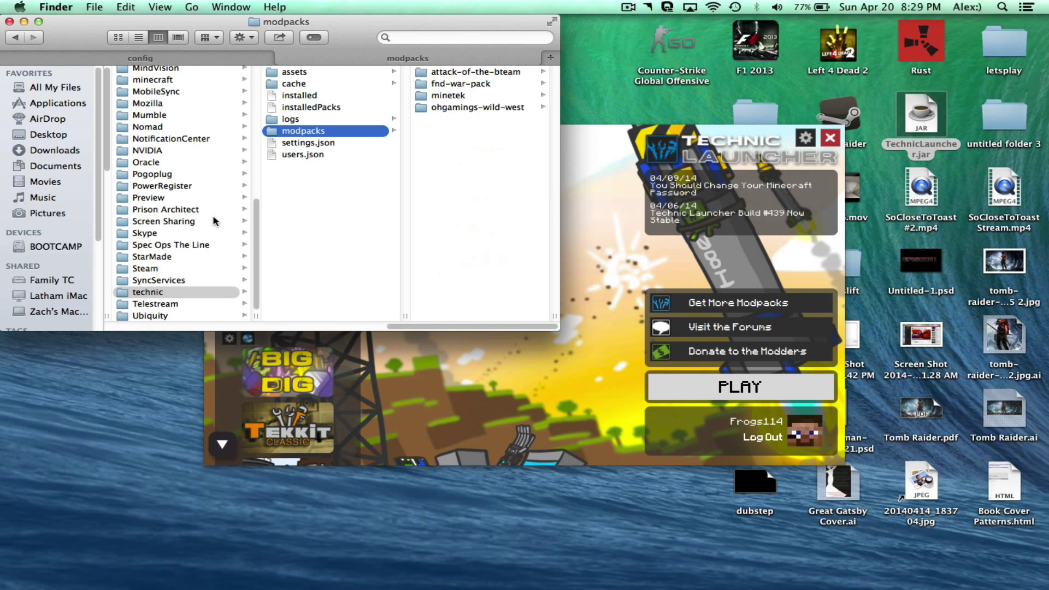
{"action": "left_click", "coordinate": [455, 72]}
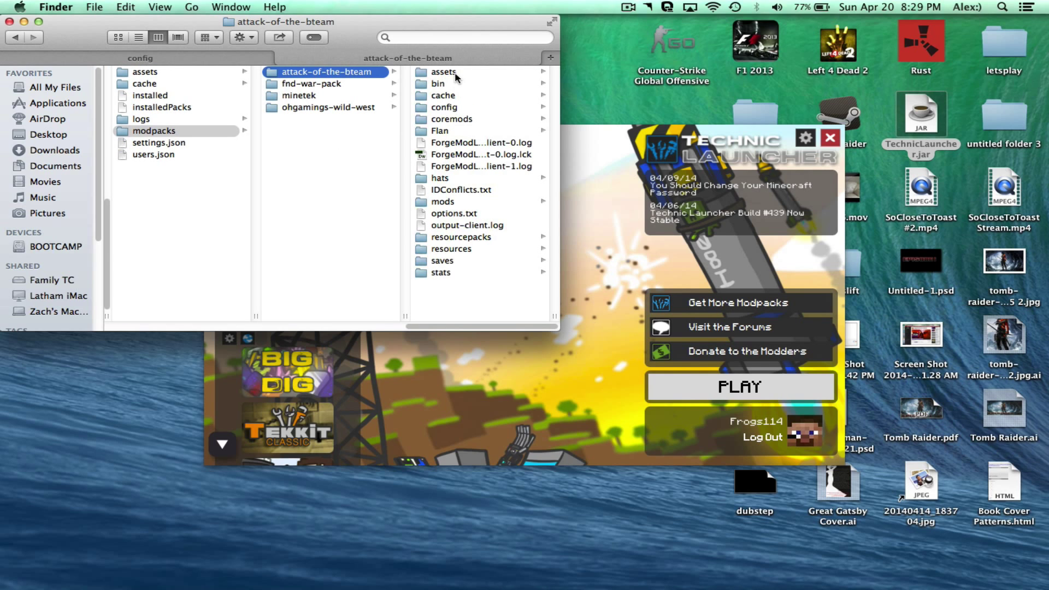
Step: Open IDConflicts.txt from the attack-of-the-bteam folder and place its window below the file browser
{"action": "left_click", "coordinate": [459, 189]}
{"action": "double_click", "coordinate": [363, 192]}
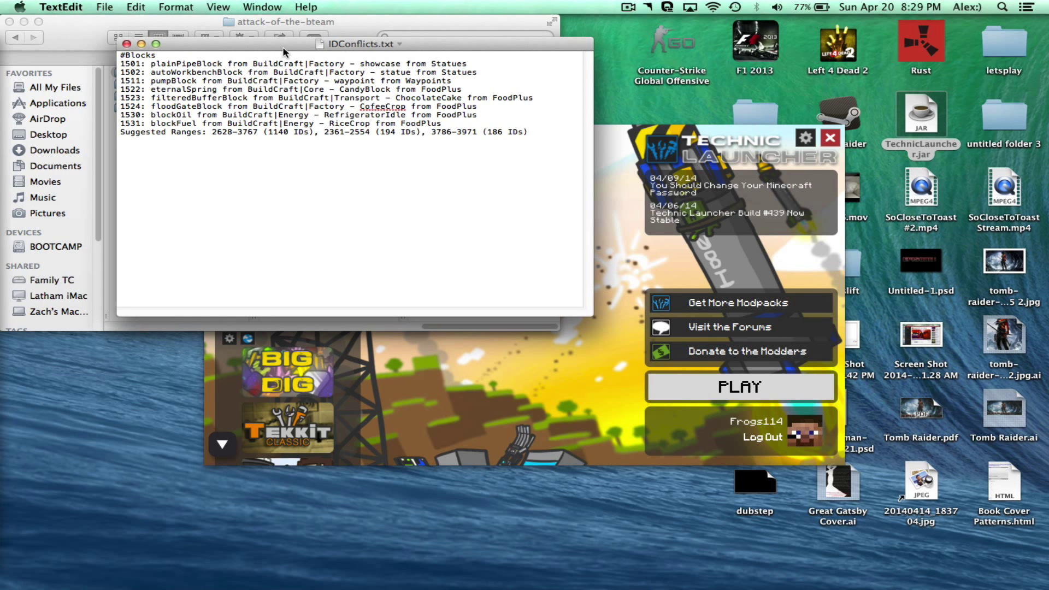
{"action": "left_click_drag", "start_coordinate": [284, 44], "coordinate": [192, 322]}
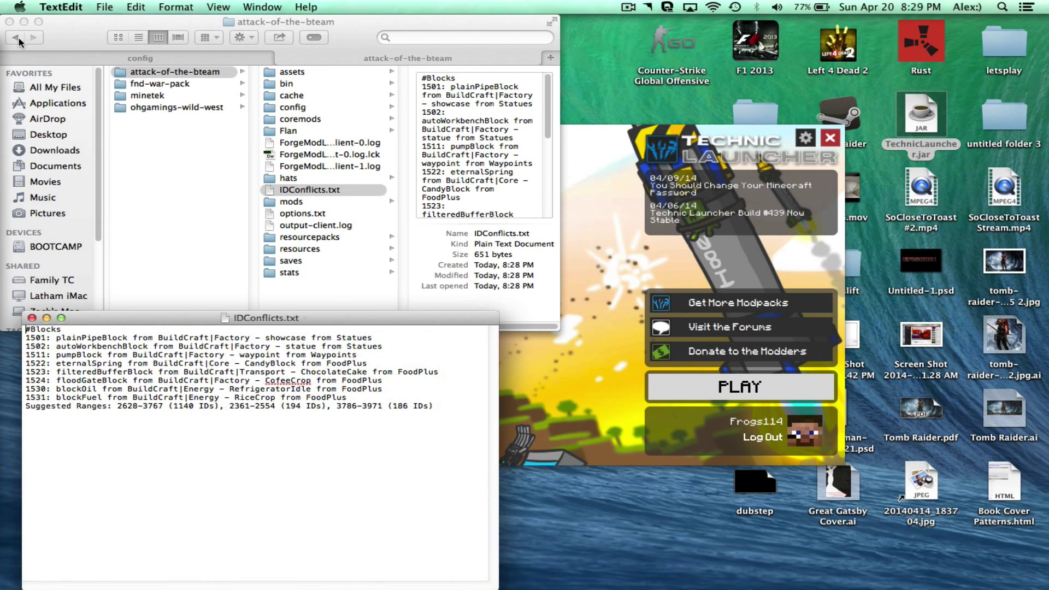
Step: Close the attack-of-the-bteam tab and arrange the config and IDConflicts.txt windows so both can be read
{"action": "left_click", "coordinate": [287, 61]}
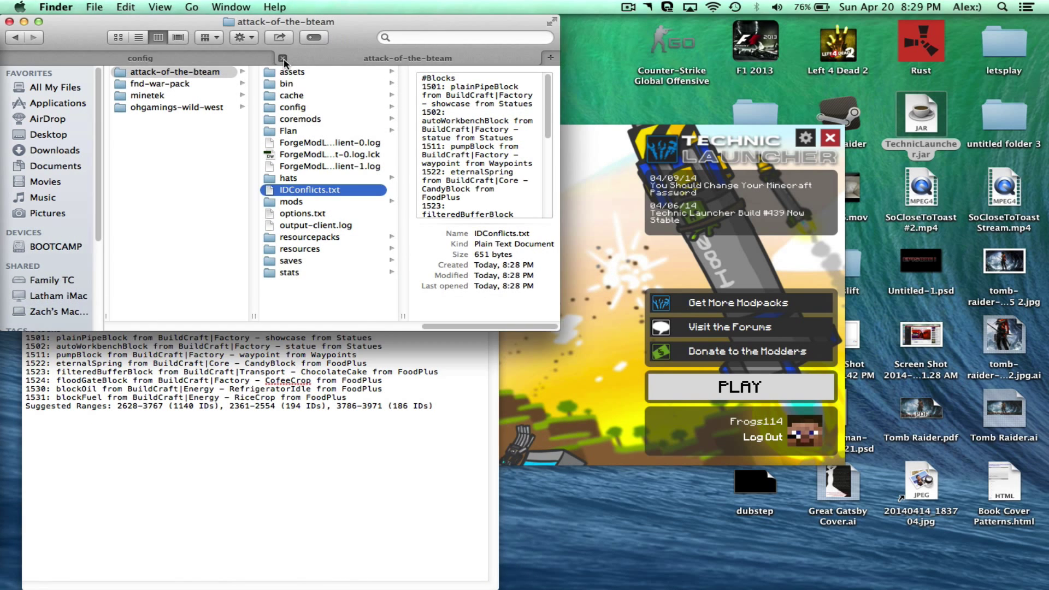
{"action": "left_click", "coordinate": [282, 58]}
{"action": "left_click_drag", "start_coordinate": [320, 25], "coordinate": [331, 25]}
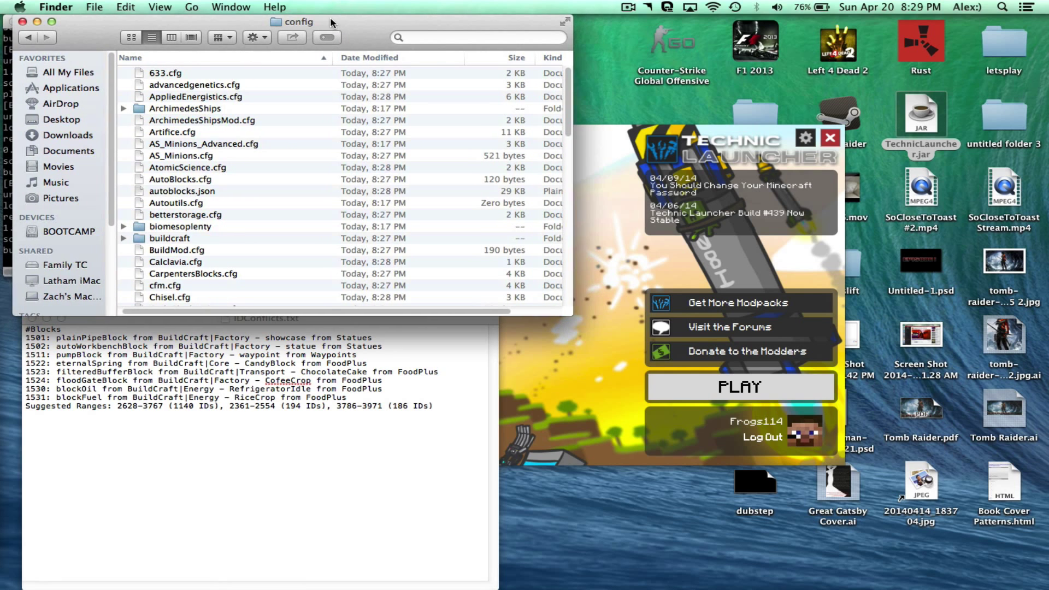
{"action": "left_click", "coordinate": [329, 343]}
{"action": "left_click_drag", "start_coordinate": [282, 323], "coordinate": [268, 332]}
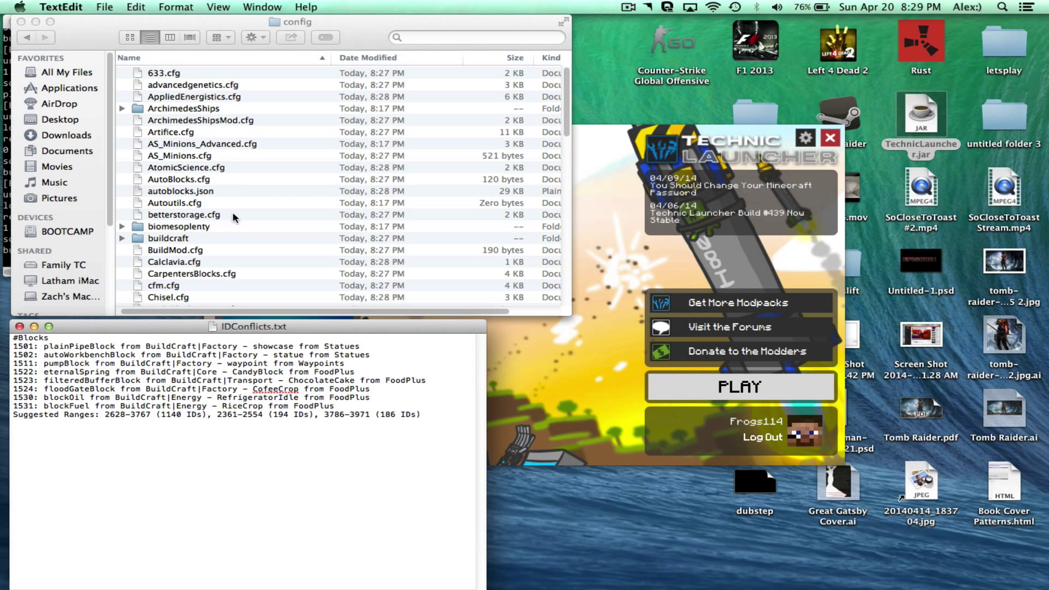
Step: Open the buildcraft folder inside the config folder
{"action": "left_click", "coordinate": [211, 73]}
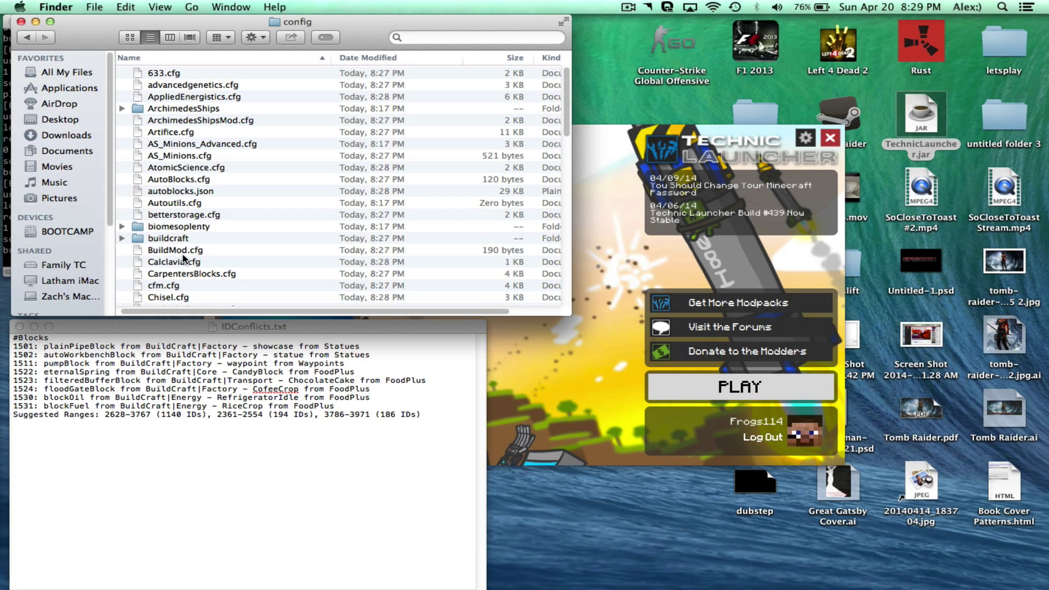
{"action": "double_click", "coordinate": [159, 238]}
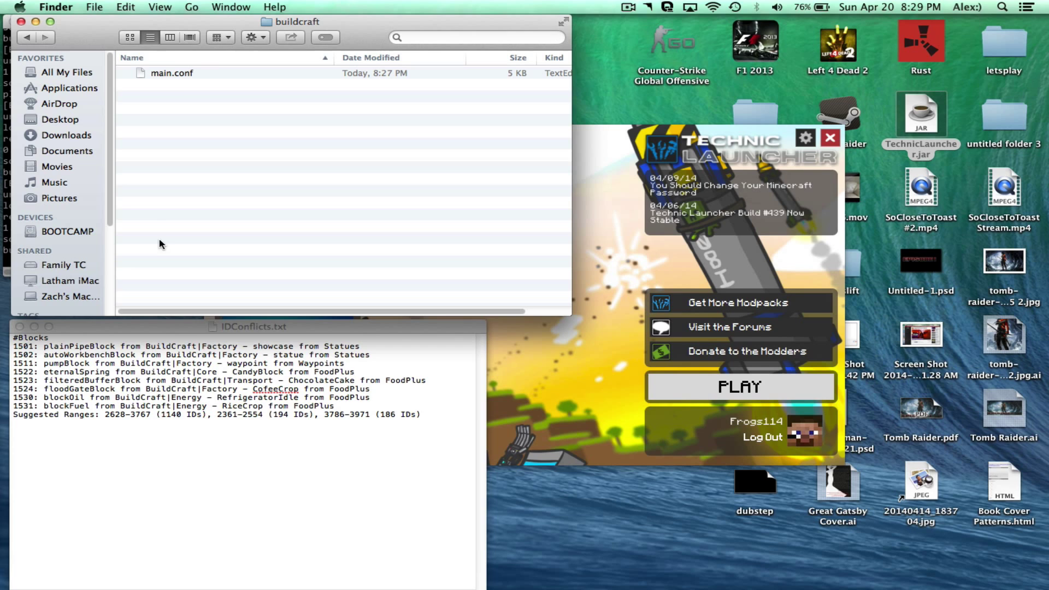
{"action": "left_click", "coordinate": [173, 74]}
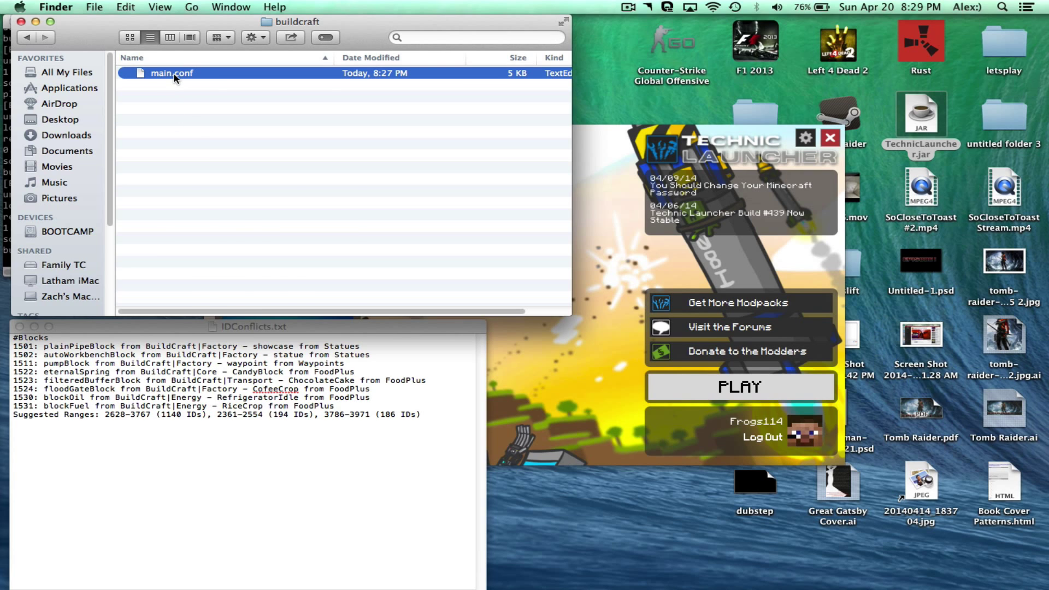
{"action": "right_click", "coordinate": [175, 77]}
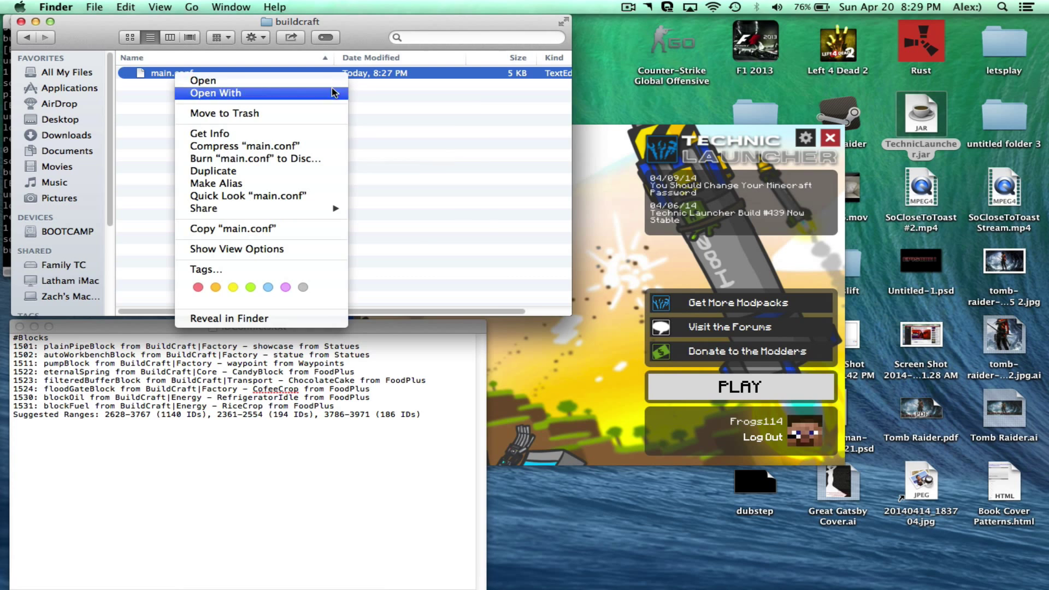
{"action": "mouse_move", "coordinate": [332, 93]}
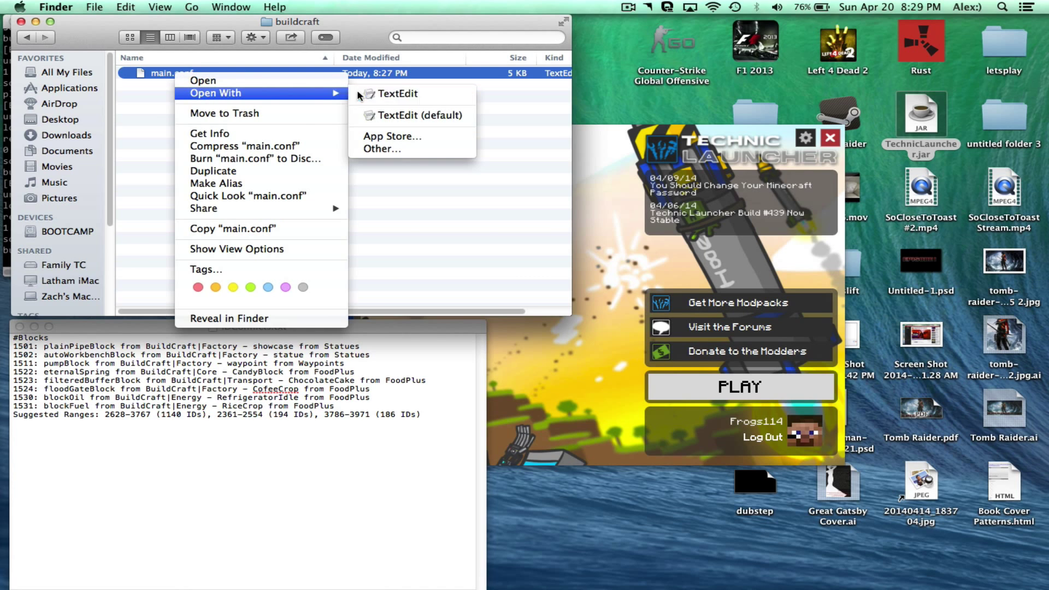
{"action": "left_click", "coordinate": [394, 94]}
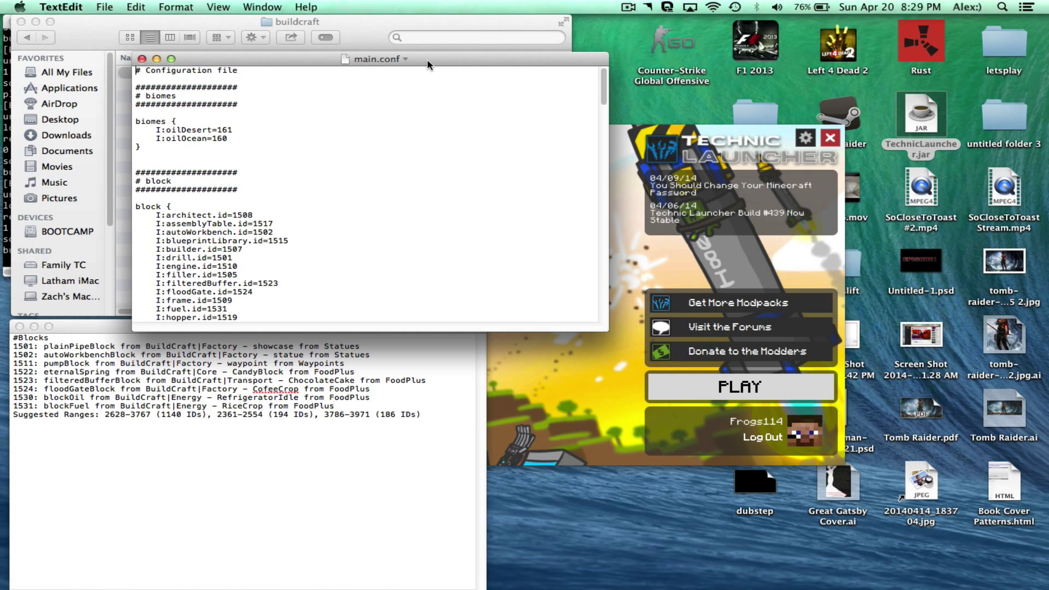
{"action": "left_click_drag", "start_coordinate": [452, 58], "coordinate": [890, 34]}
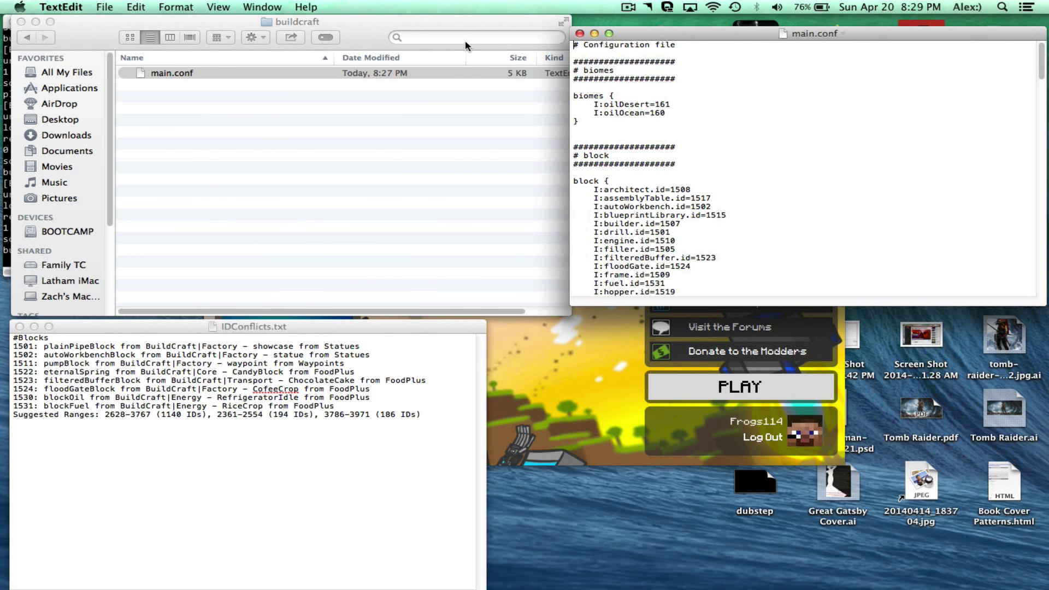
{"action": "left_click", "coordinate": [580, 33]}
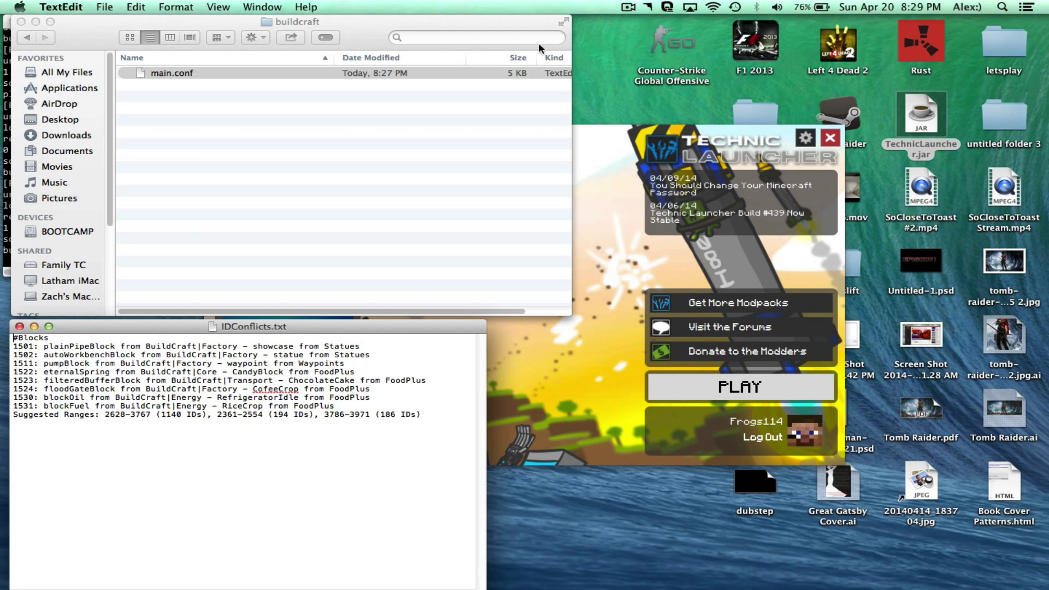
Step: Open BuildCraft's main.conf in TextEdit, place it above the IDConflicts.txt window and widen it
{"action": "right_click", "coordinate": [510, 70]}
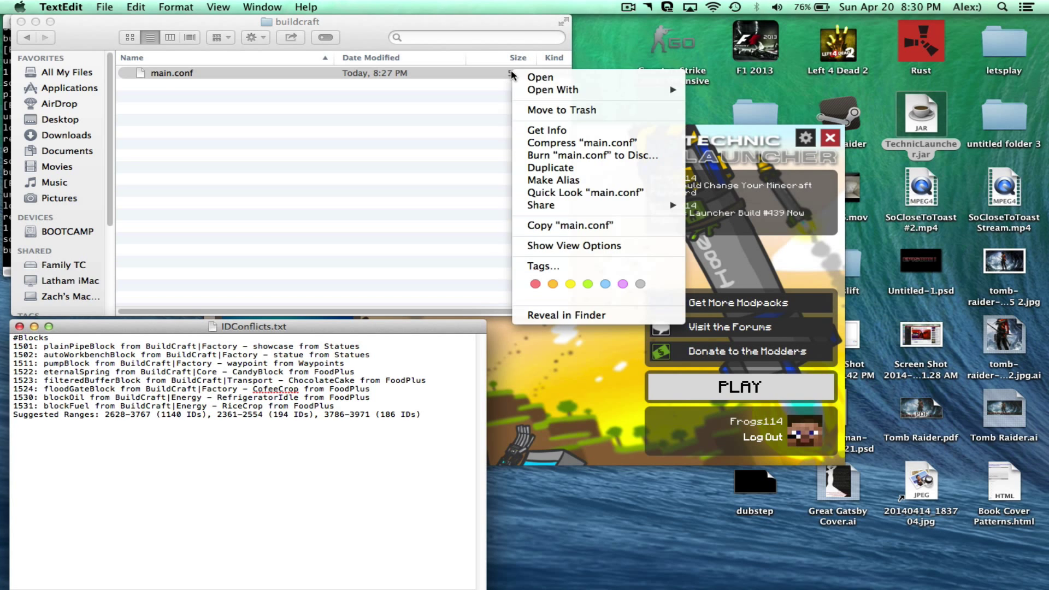
{"action": "mouse_move", "coordinate": [525, 90]}
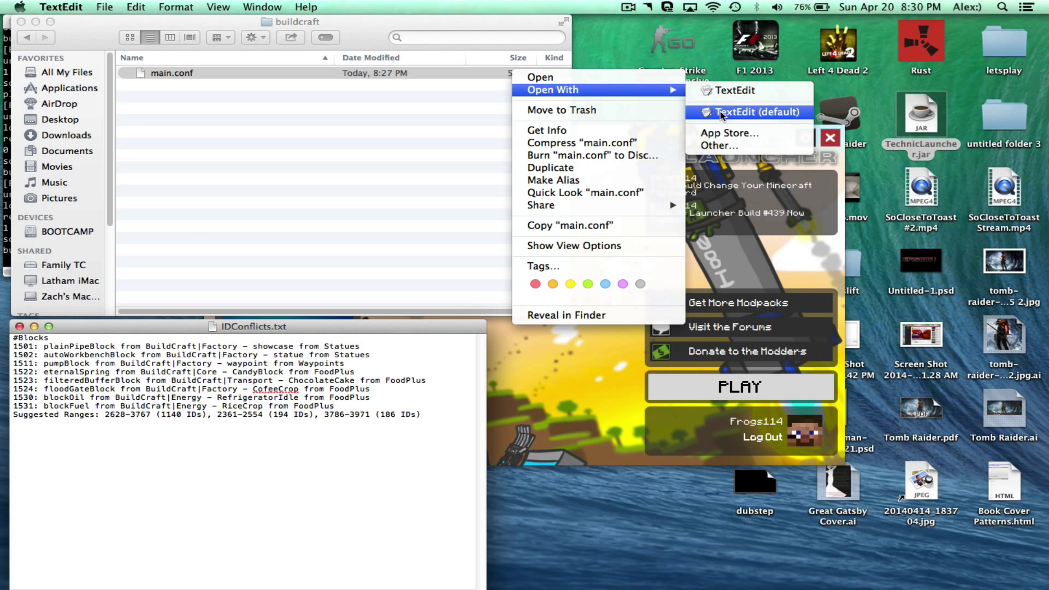
{"action": "left_click", "coordinate": [614, 79]}
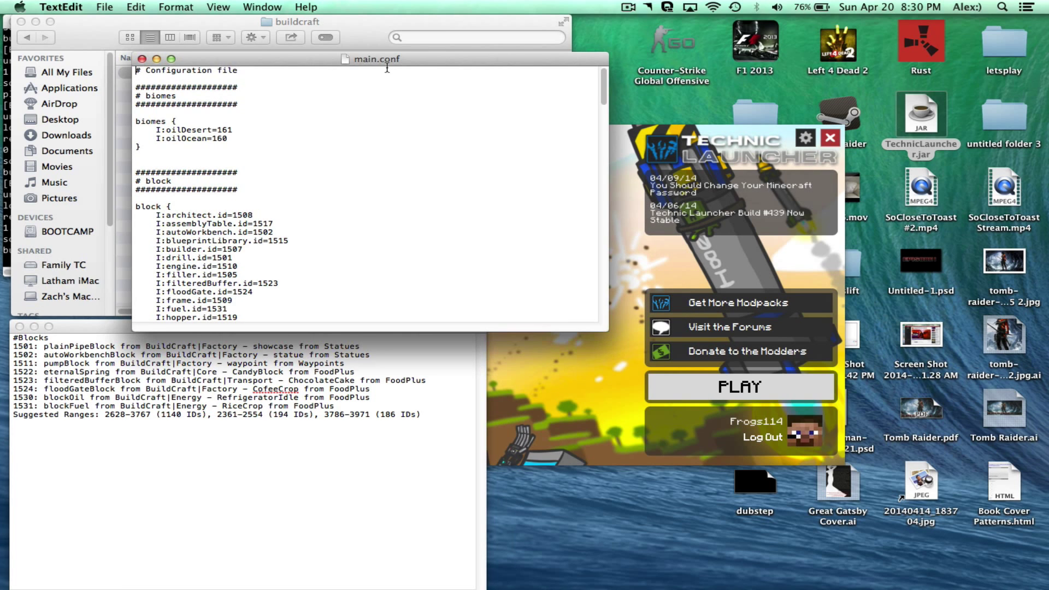
{"action": "left_click_drag", "start_coordinate": [385, 64], "coordinate": [414, 30]}
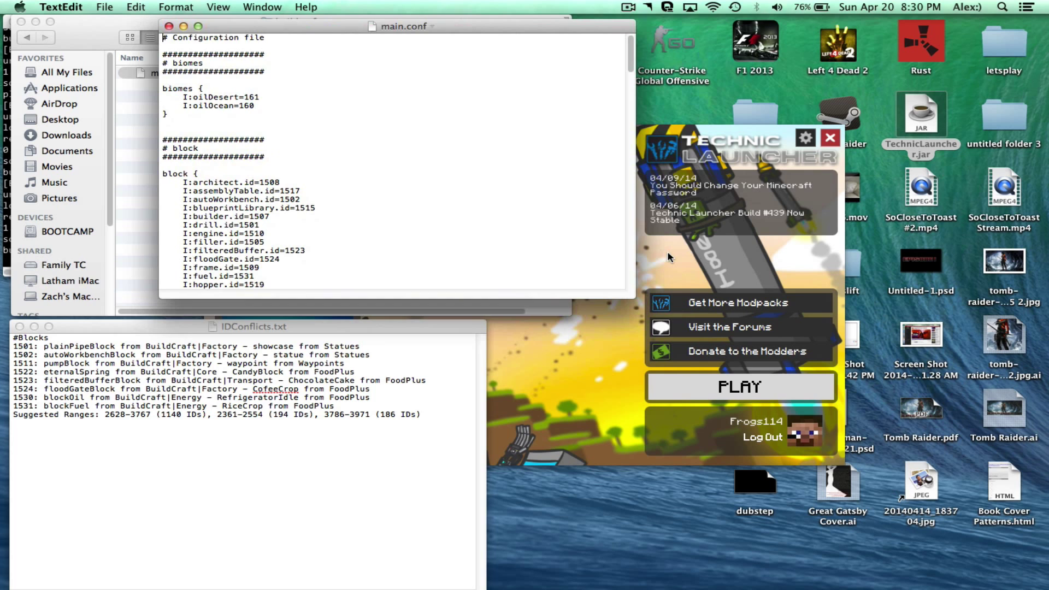
{"action": "left_click_drag", "start_coordinate": [634, 298], "coordinate": [893, 314]}
{"action": "left_click", "coordinate": [729, 327]}
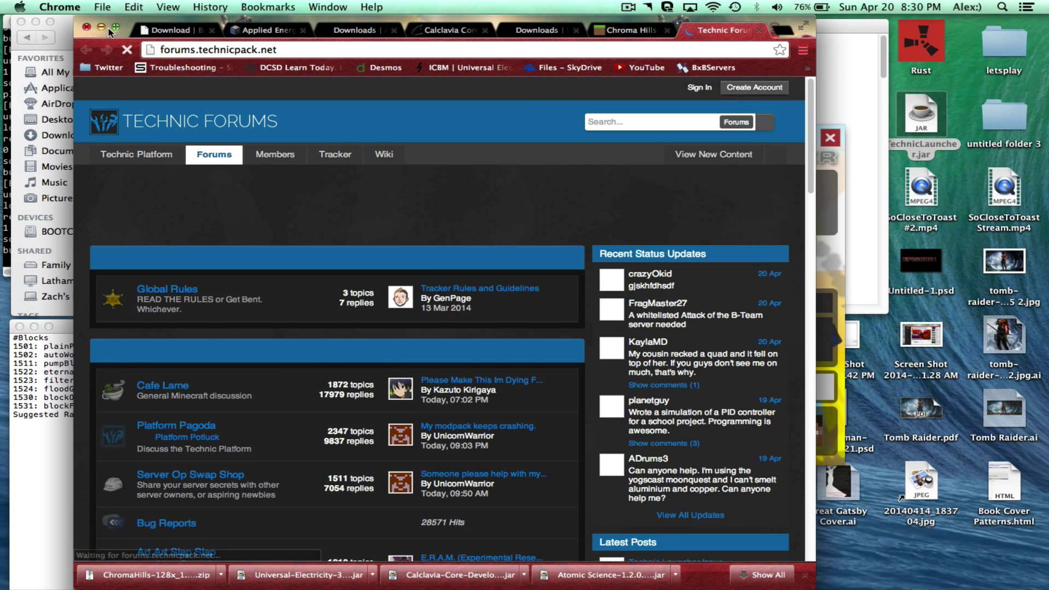
{"action": "left_click", "coordinate": [102, 29]}
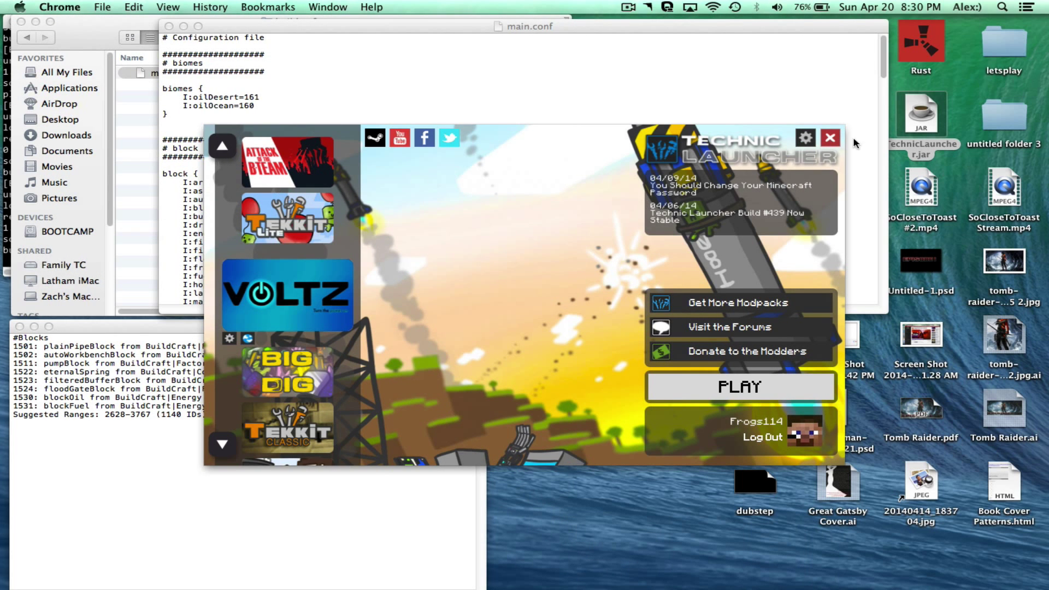
{"action": "left_click", "coordinate": [746, 77]}
{"action": "left_click", "coordinate": [224, 545]}
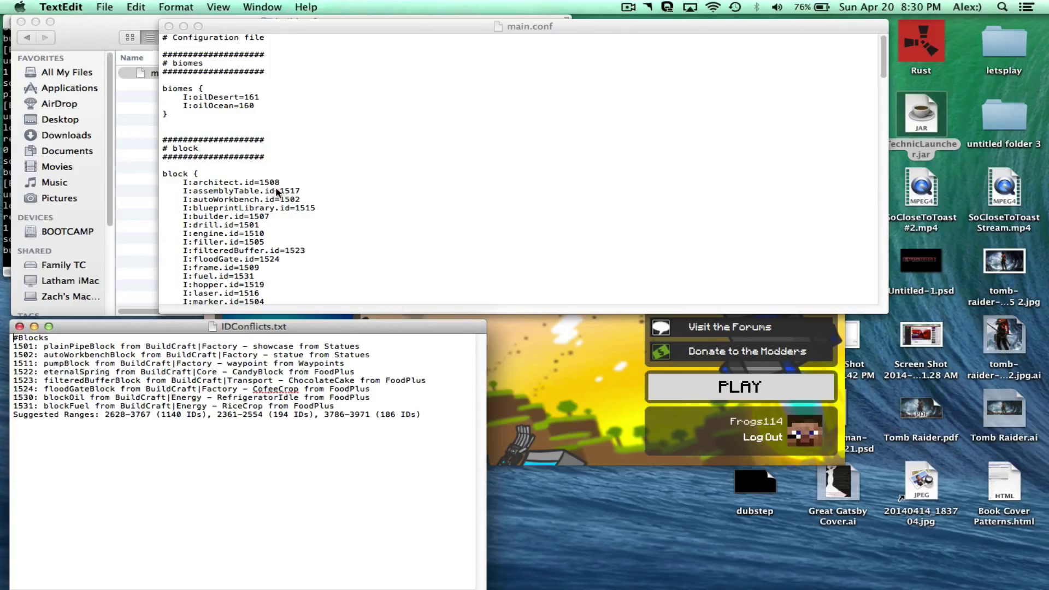
Step: Set drill.id to 1800 in the block section of main.conf
{"action": "left_click", "coordinate": [245, 225]}
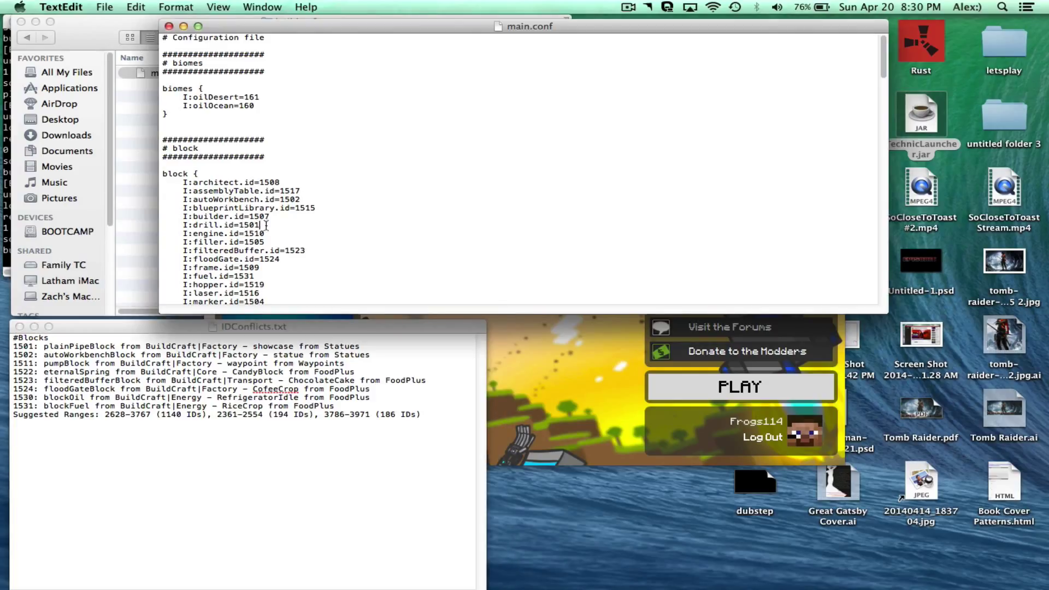
{"action": "key", "text": "BackSpace"}
{"action": "key", "text": "BackSpace"}
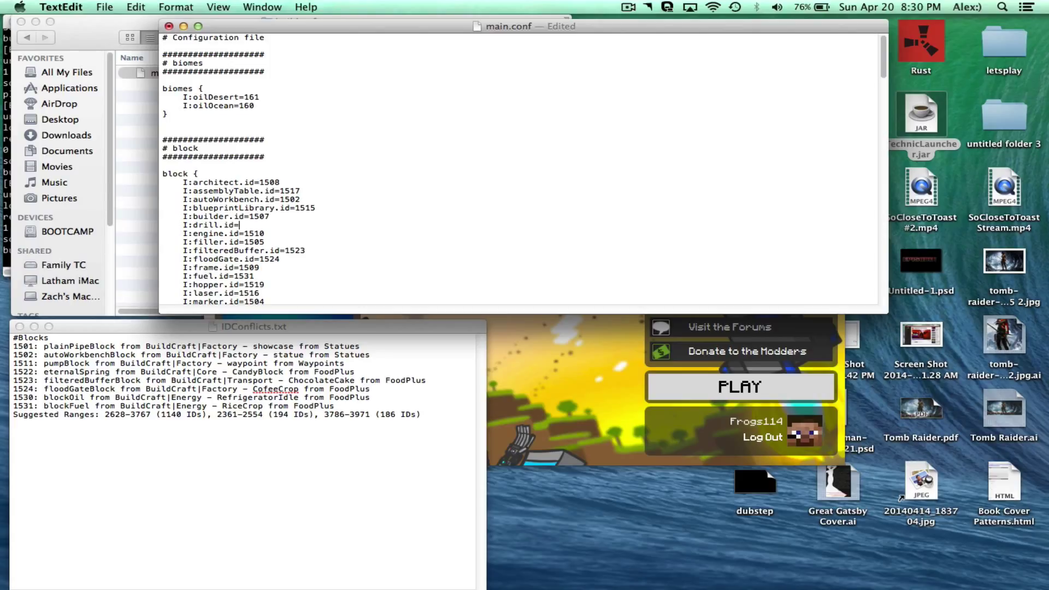
{"action": "type", "text": "18"}
Step: Set autoWorkbench.id to 1801 and pump.id to 1802 in the block section of main.conf
{"action": "left_click", "coordinate": [301, 200]}
{"action": "key", "text": "BackSpace"}
{"action": "key", "text": "BackSpace"}
{"action": "scroll", "coordinate": [259, 239], "scroll_direction": "down", "scroll_amount": 5}
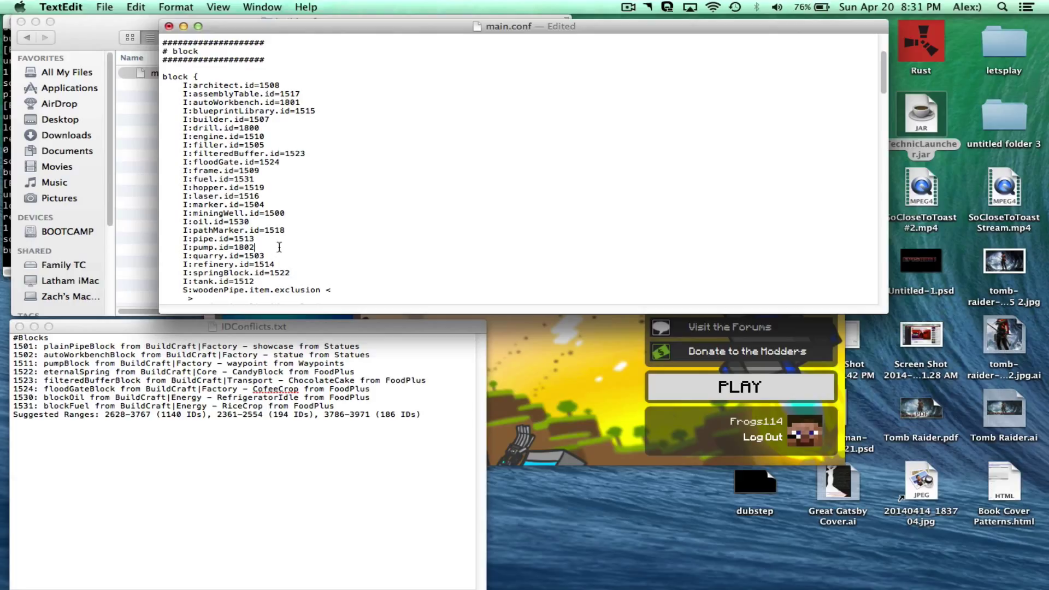
Step: Set springBlock.id to 1803 in the block section of main.conf
{"action": "left_click", "coordinate": [292, 274]}
{"action": "key", "text": "BackSpace"}
{"action": "key", "text": "BackSpace"}
{"action": "type", "text": "80"}
{"action": "scroll", "coordinate": [256, 274], "scroll_direction": "down", "scroll_amount": 1}
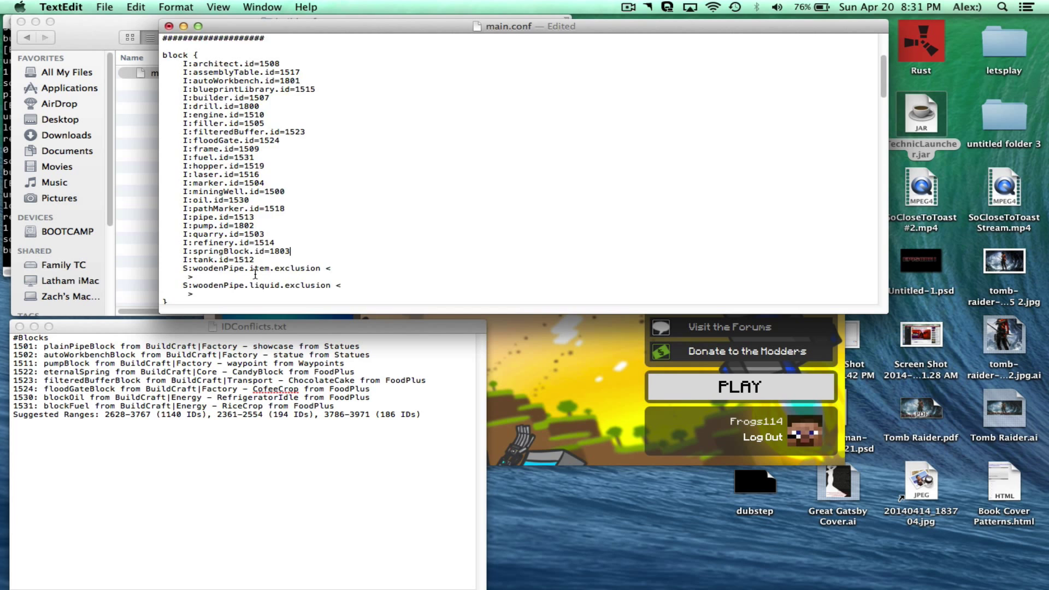
{"action": "scroll", "coordinate": [255, 274], "scroll_direction": "down", "scroll_amount": 10}
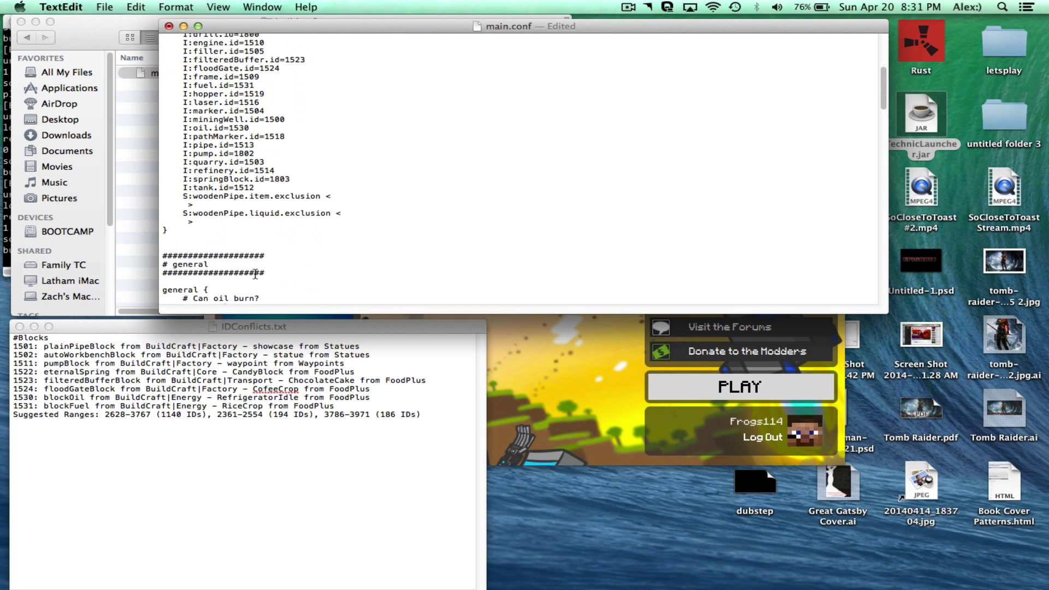
Step: Set filteredBuffer.id to 1804, floodGate.id to 1805, oil.id to 1806 and fuel.id to 1807 in main.conf's block section, and save the file
{"action": "scroll", "coordinate": [255, 275], "scroll_direction": "down", "scroll_amount": 8}
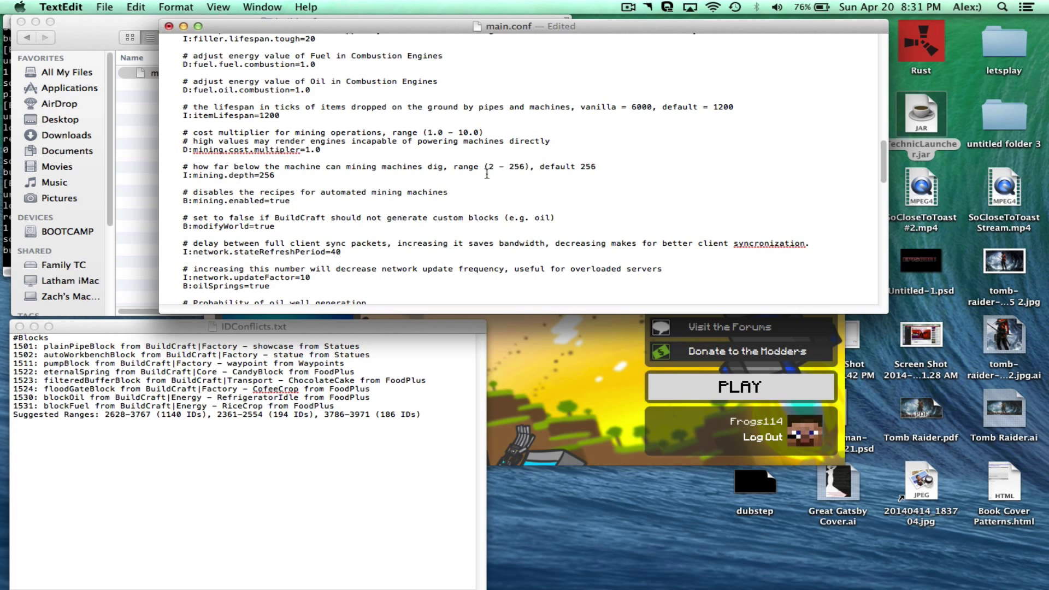
{"action": "scroll", "coordinate": [344, 173], "scroll_direction": "down", "scroll_amount": 5}
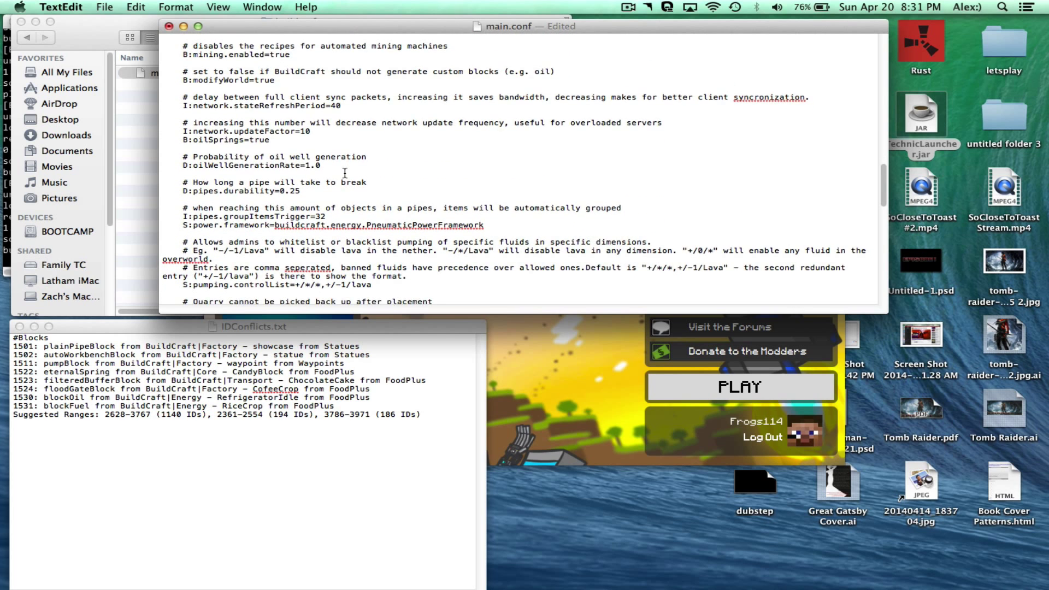
{"action": "scroll", "coordinate": [345, 173], "scroll_direction": "up", "scroll_amount": 10}
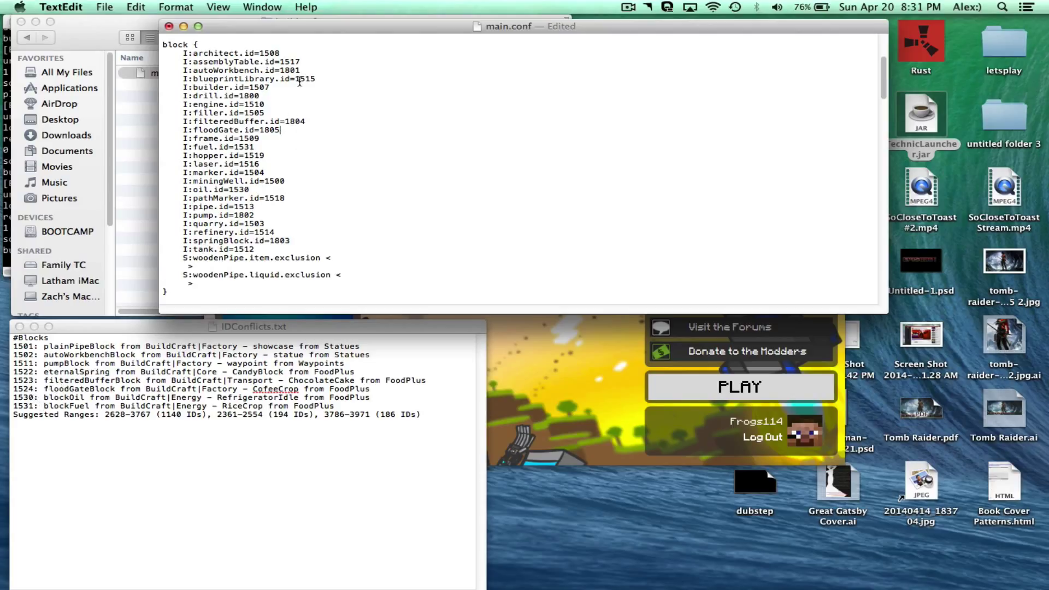
{"action": "left_click", "coordinate": [247, 191]}
{"action": "key", "text": "super+z"}
{"action": "type", "text": "80"}
{"action": "key", "text": "BackSpace"}
{"action": "left_click", "coordinate": [256, 148]}
{"action": "key", "text": "BackSpace"}
{"action": "key", "text": "BackSpace"}
{"action": "key", "text": "BackSpace"}
{"action": "key", "text": "super+s"}
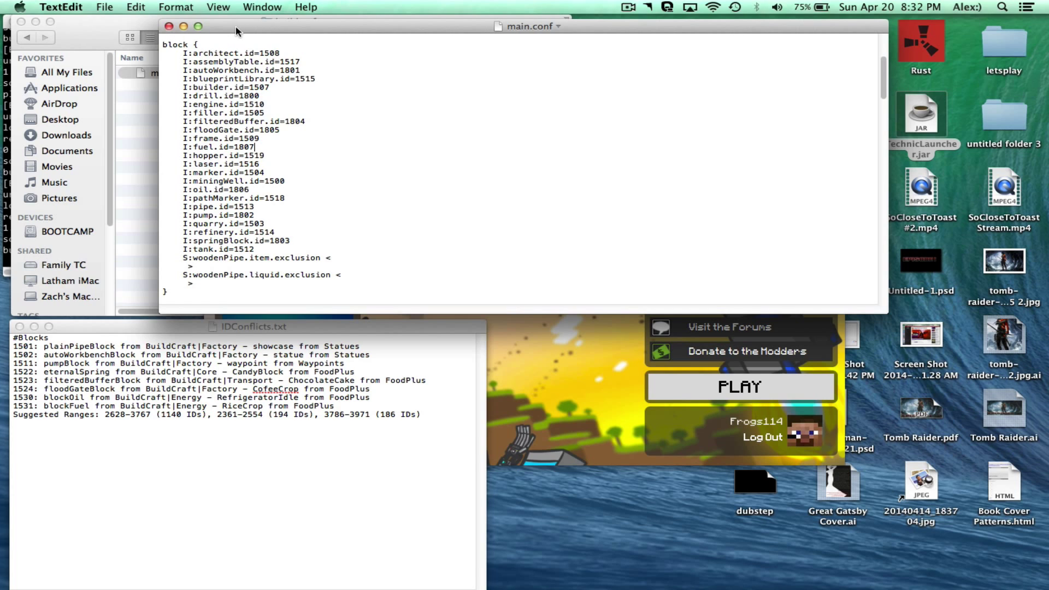
Step: Launch the Attack of the B-Team modpack from the Technic Launcher to test the new block IDs, and close the Minecraft window after loading
{"action": "left_click_drag", "start_coordinate": [236, 27], "coordinate": [165, 32]}
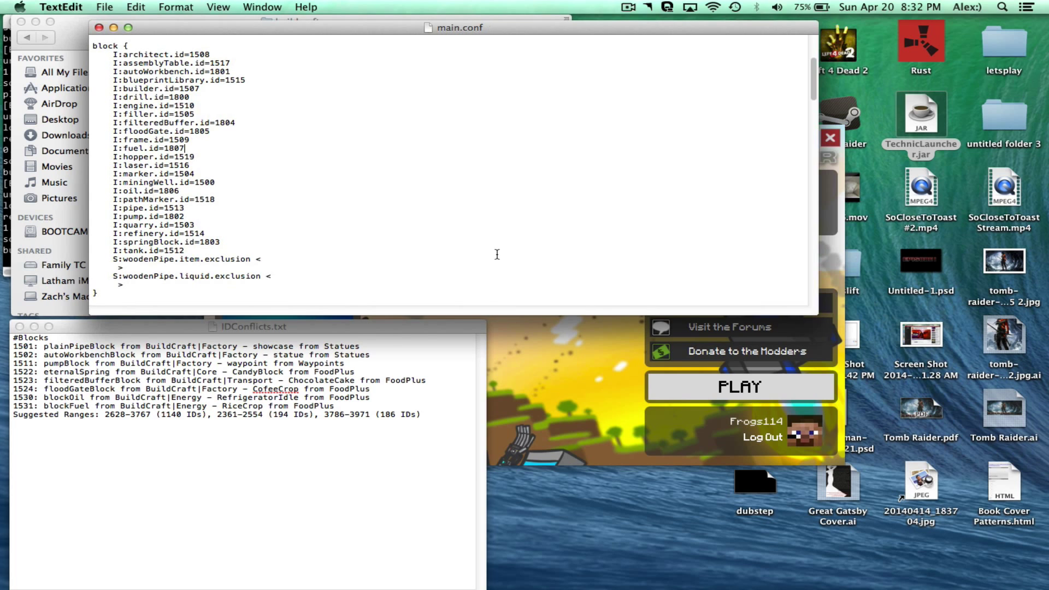
{"action": "left_click", "coordinate": [543, 342]}
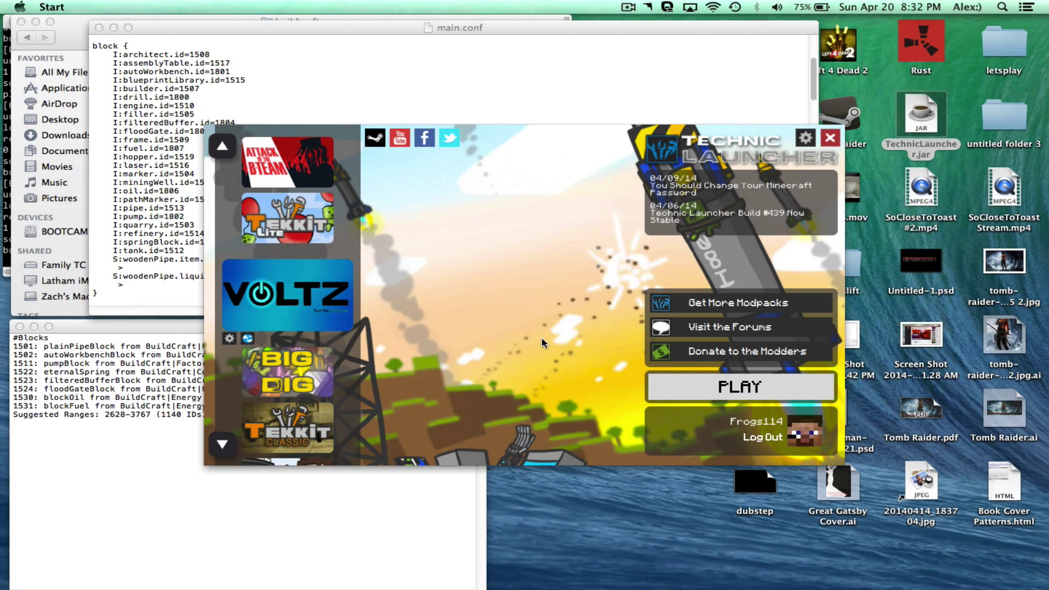
{"action": "left_click", "coordinate": [256, 171]}
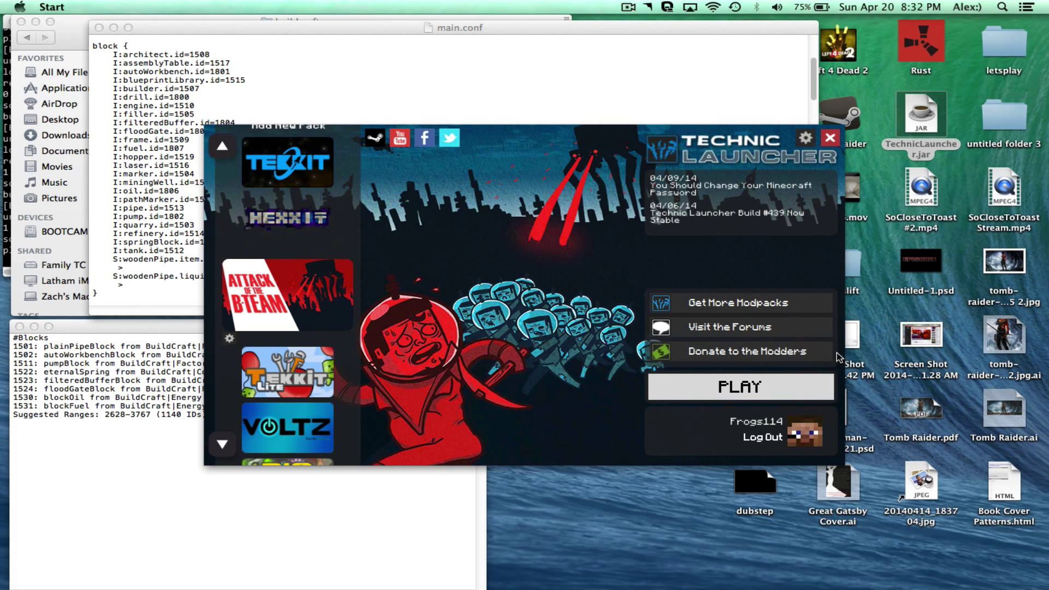
{"action": "left_click", "coordinate": [746, 388]}
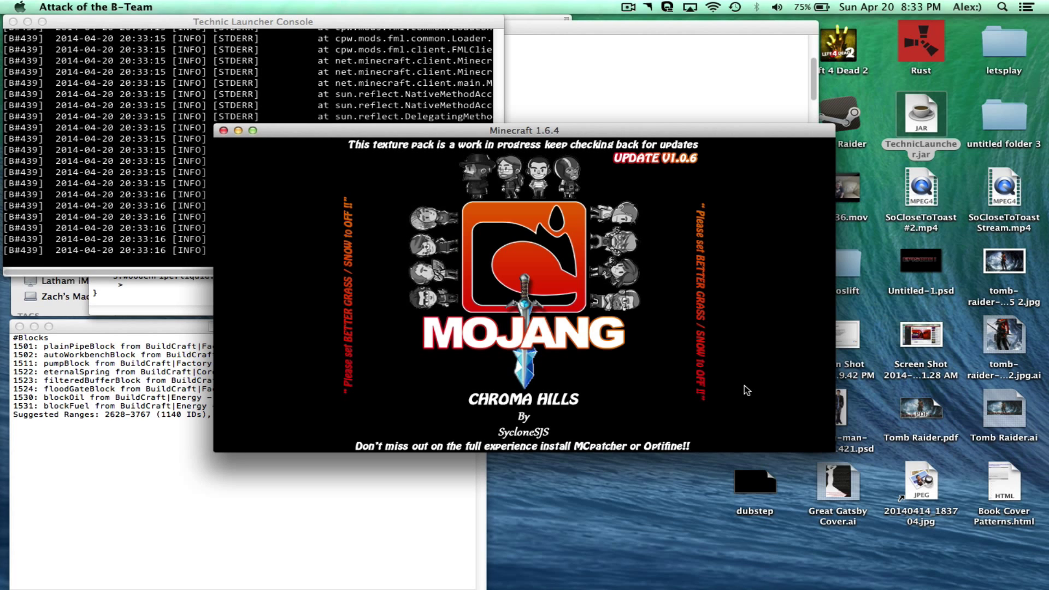
{"action": "left_click", "coordinate": [29, 452]}
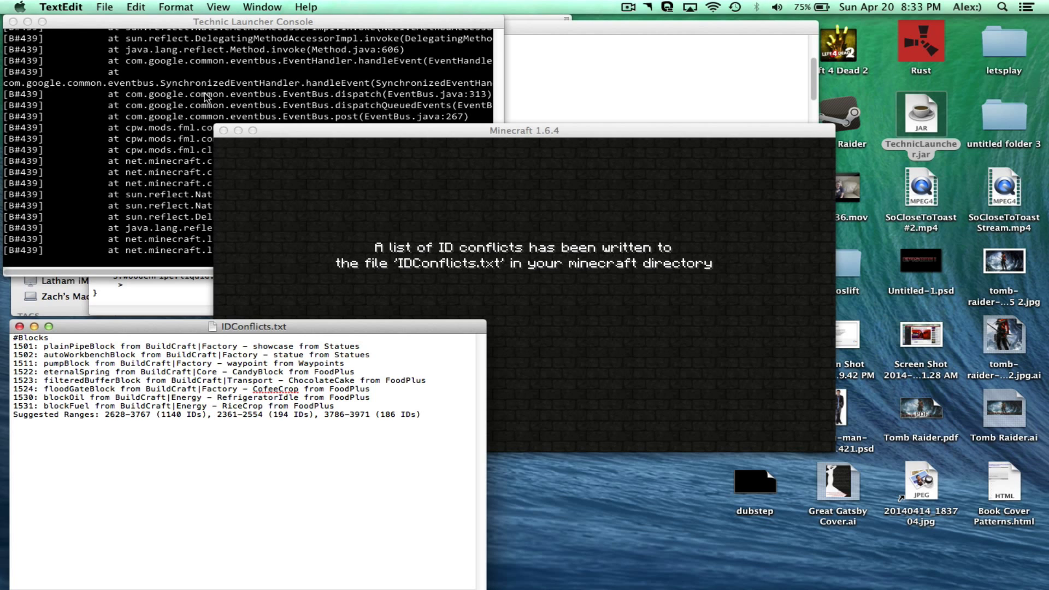
{"action": "left_click", "coordinate": [223, 130]}
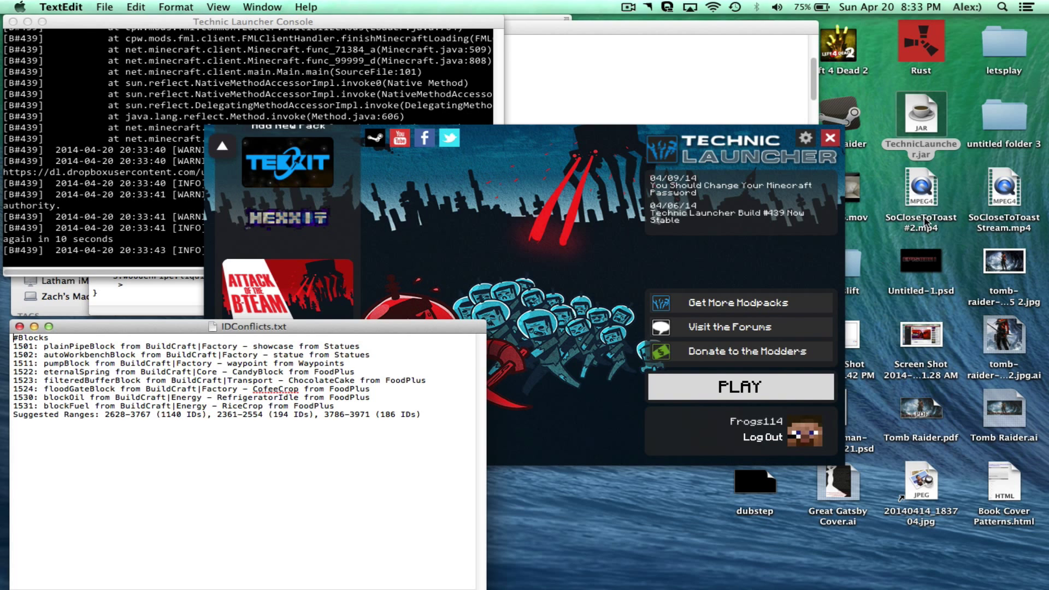
Step: Replace the outdated conflict list with the regenerated IDConflicts.txt from the attack-of-the-bteam folder, placing its window below main.conf
{"action": "left_click", "coordinate": [719, 63]}
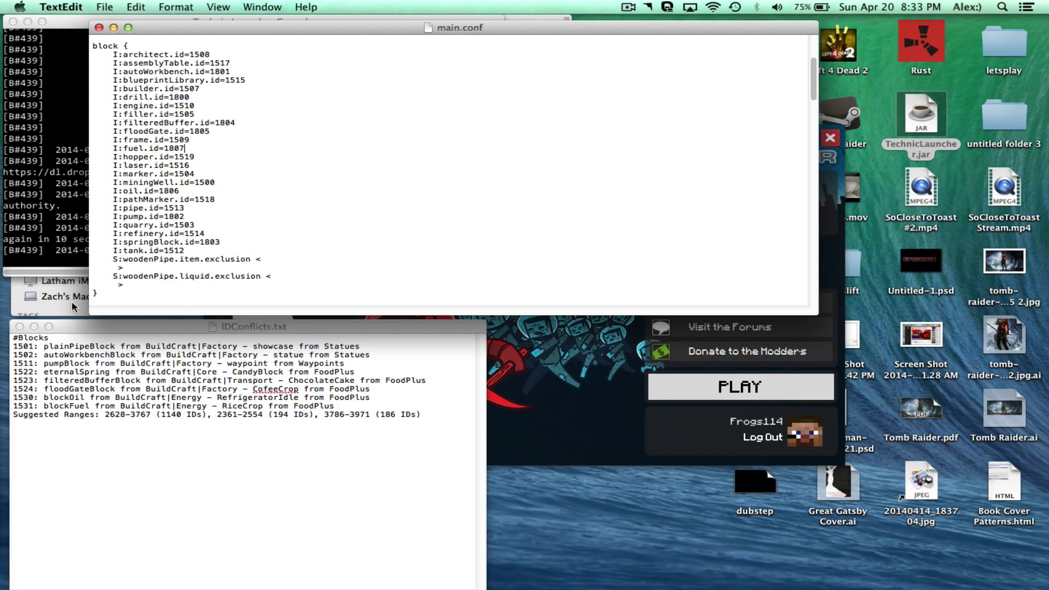
{"action": "left_click", "coordinate": [78, 304]}
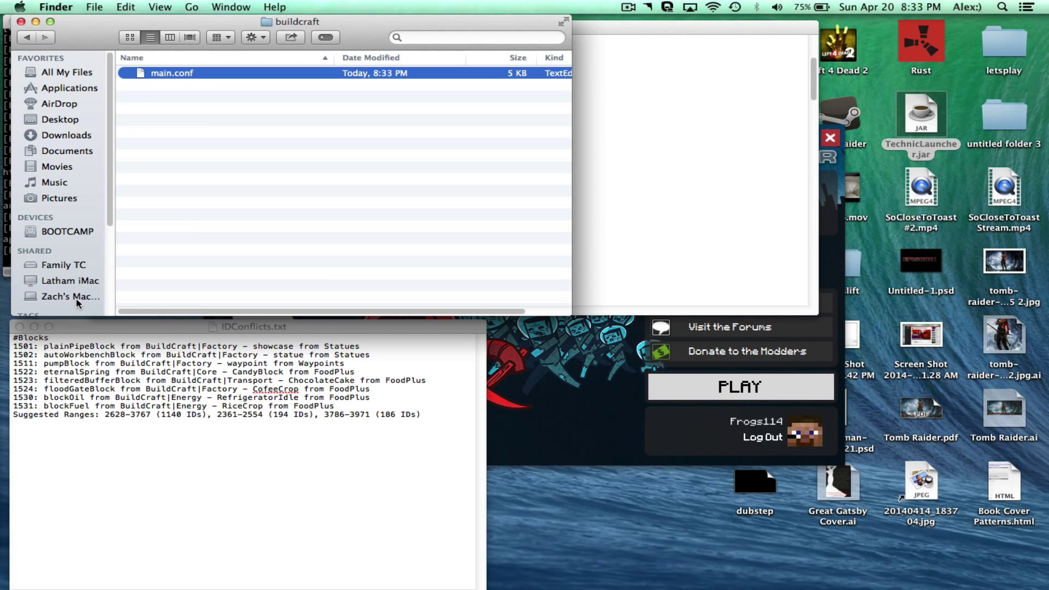
{"action": "left_click", "coordinate": [26, 38]}
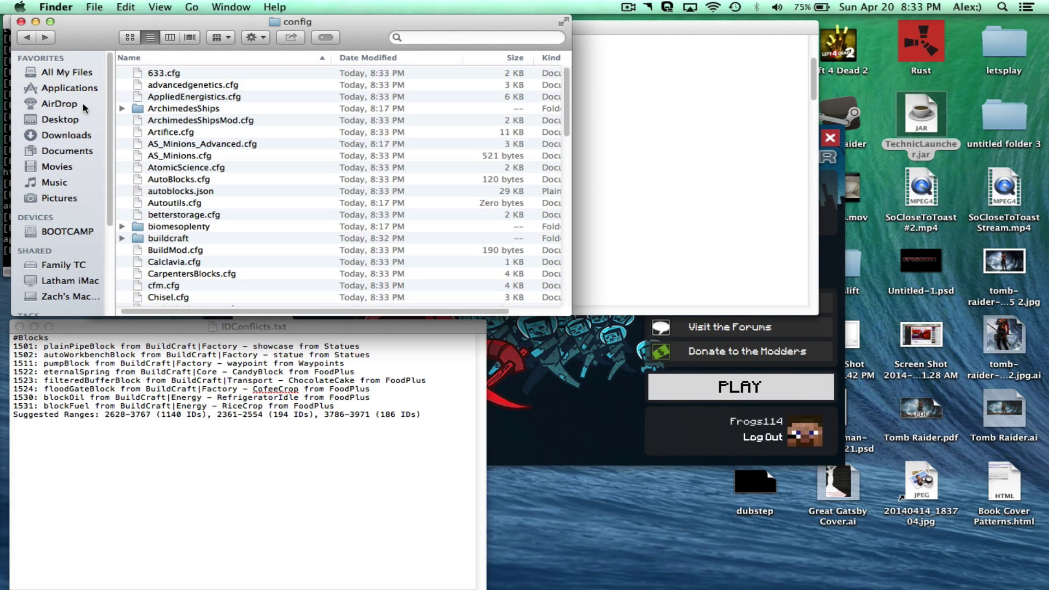
{"action": "left_click", "coordinate": [27, 38]}
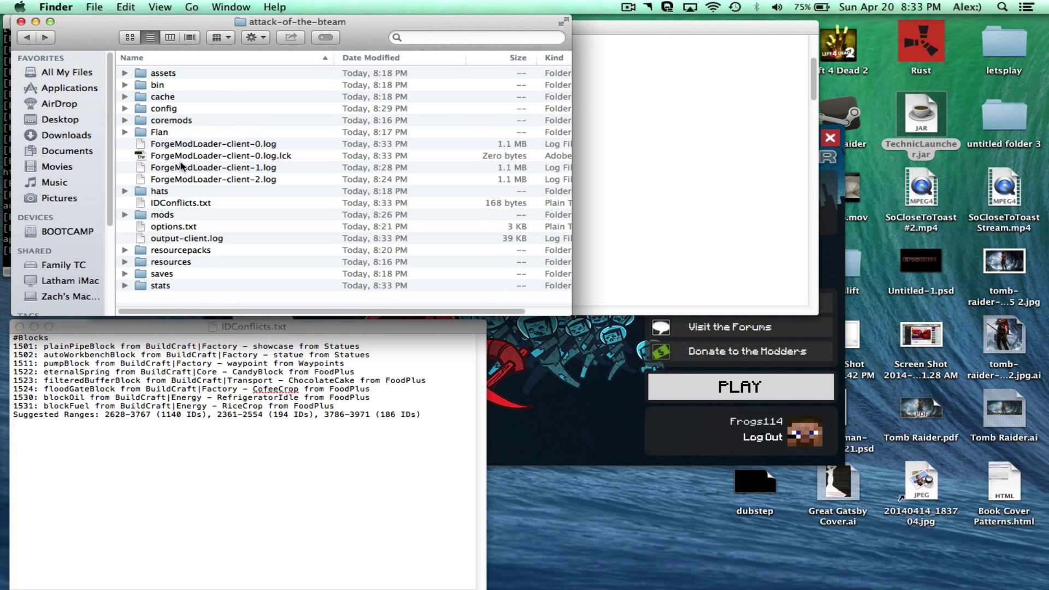
{"action": "left_click", "coordinate": [184, 206]}
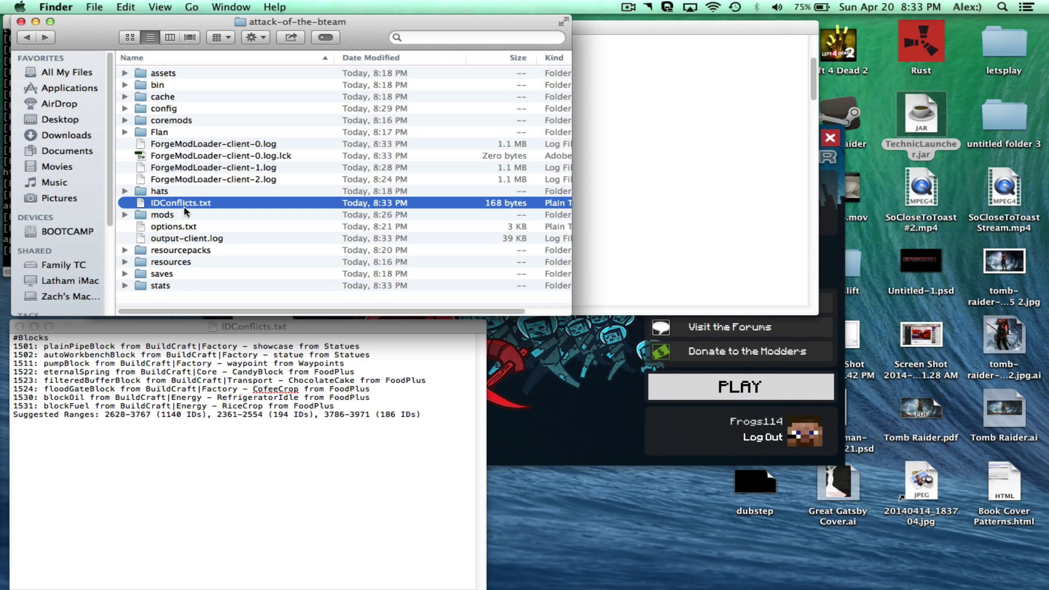
{"action": "left_click", "coordinate": [20, 327]}
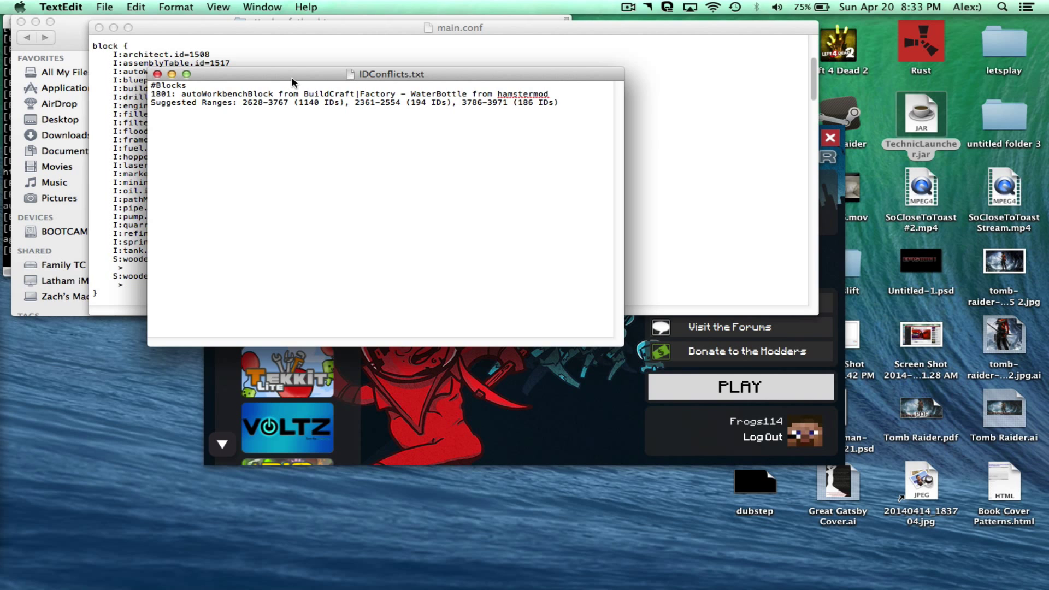
{"action": "left_click_drag", "start_coordinate": [292, 81], "coordinate": [155, 323]}
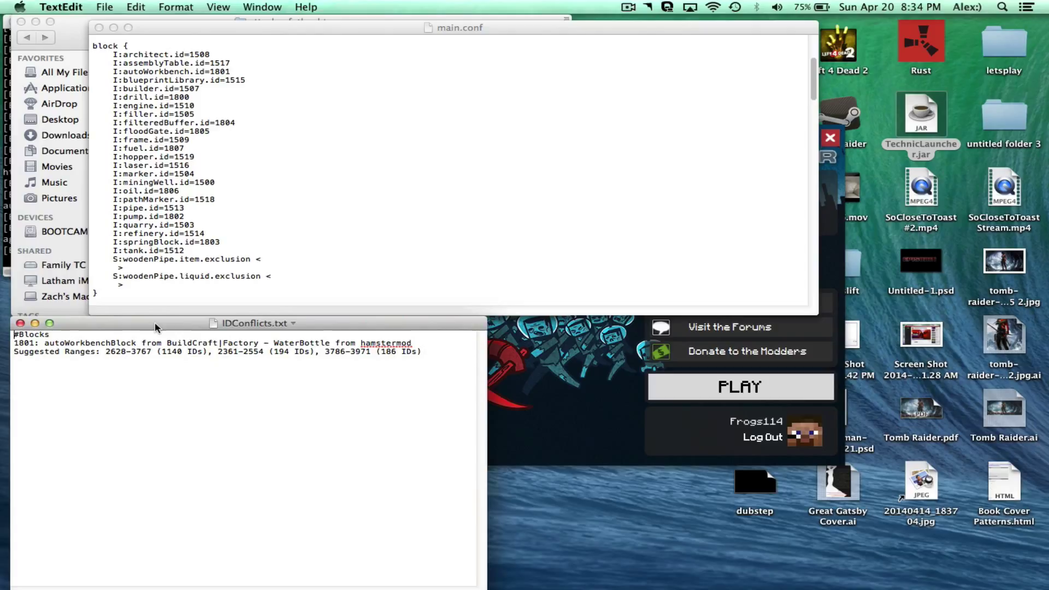
Step: Set autoWorkbench.id to 1811 in main.conf and save it, overwriting the changes made by the other application
{"action": "left_click", "coordinate": [234, 73]}
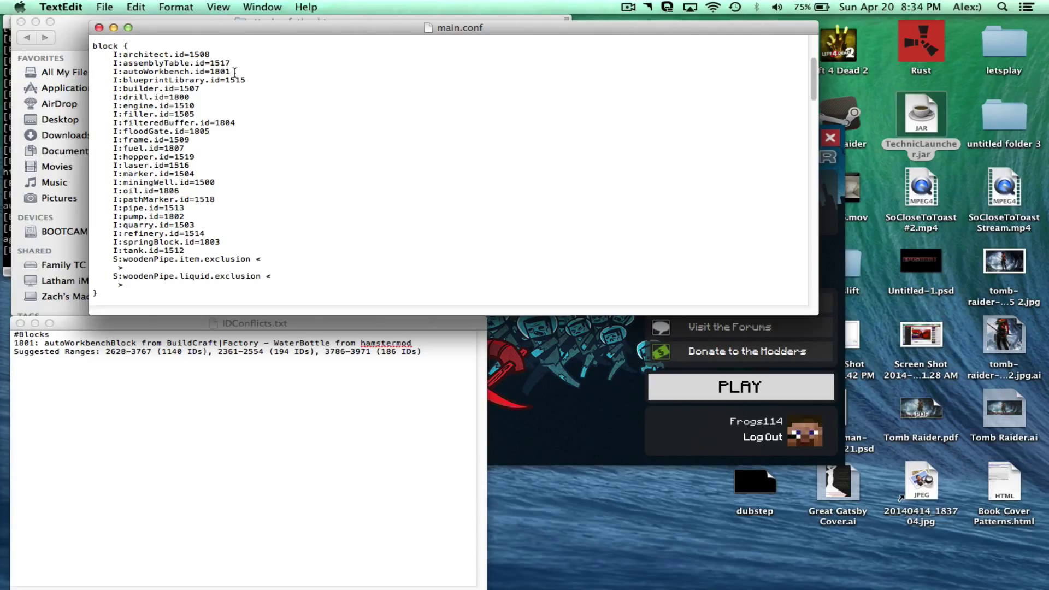
{"action": "key", "text": "BackSpace"}
{"action": "key", "text": "BackSpace"}
{"action": "type", "text": "1"}
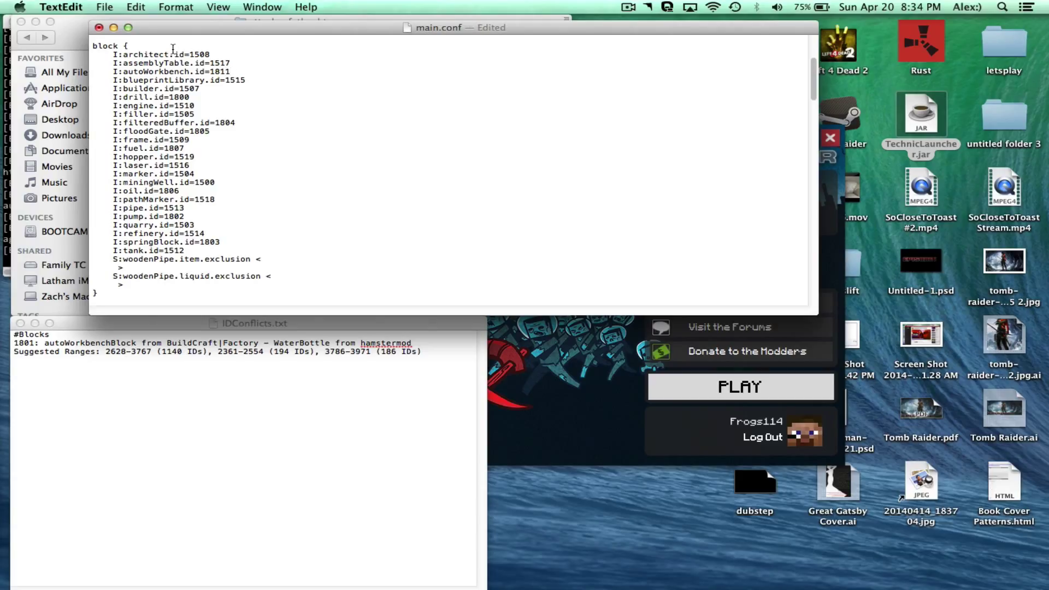
{"action": "key", "text": "super+s"}
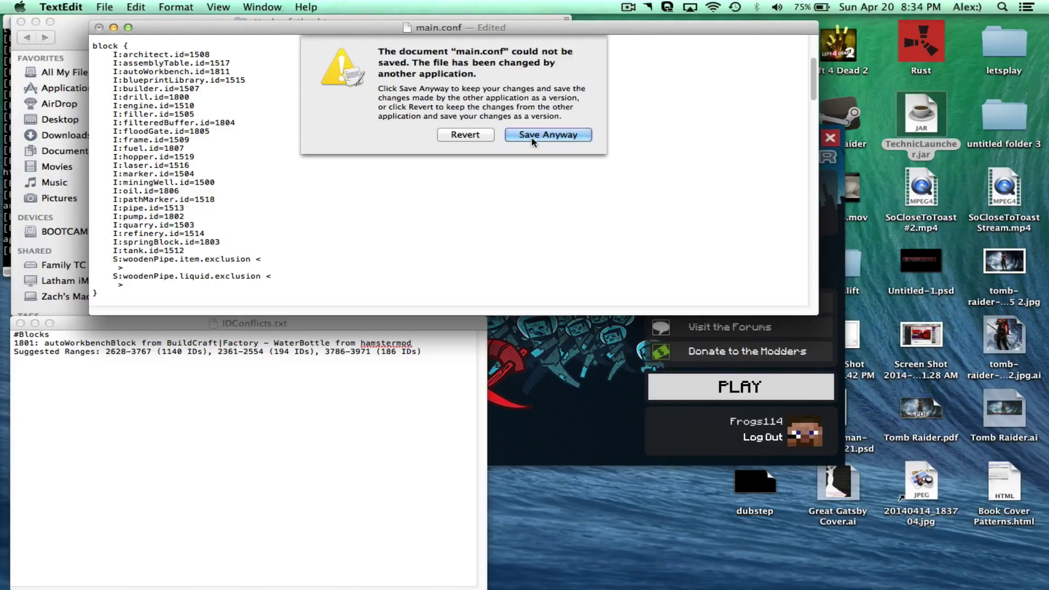
{"action": "left_click", "coordinate": [526, 137]}
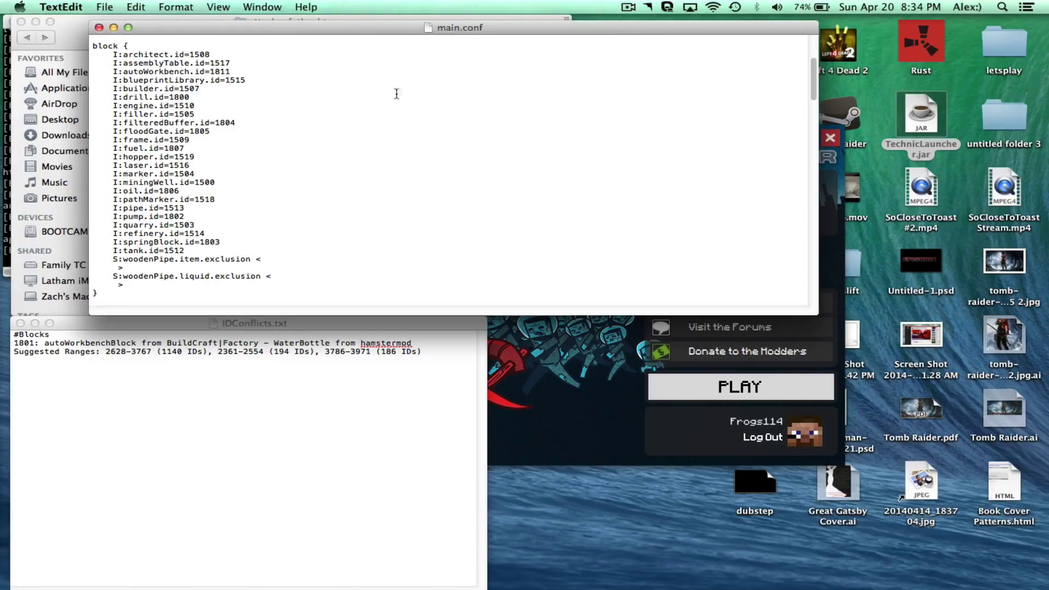
Step: Close the main.conf, IDConflicts.txt and attack-of-the-bteam folder windows, and relaunch Attack of the B-Team
{"action": "left_click", "coordinate": [99, 28]}
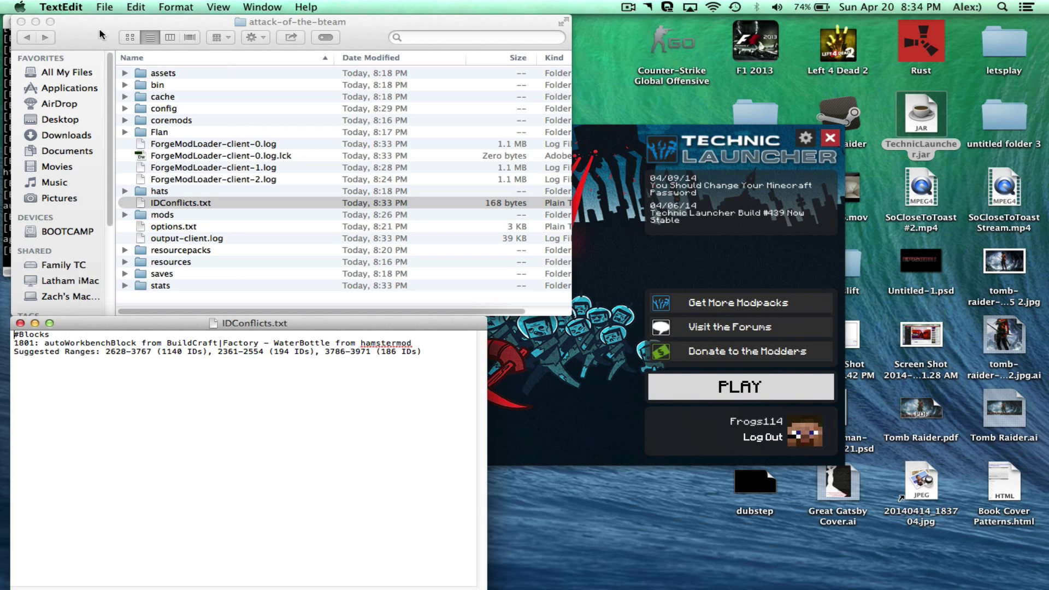
{"action": "left_click", "coordinate": [20, 323]}
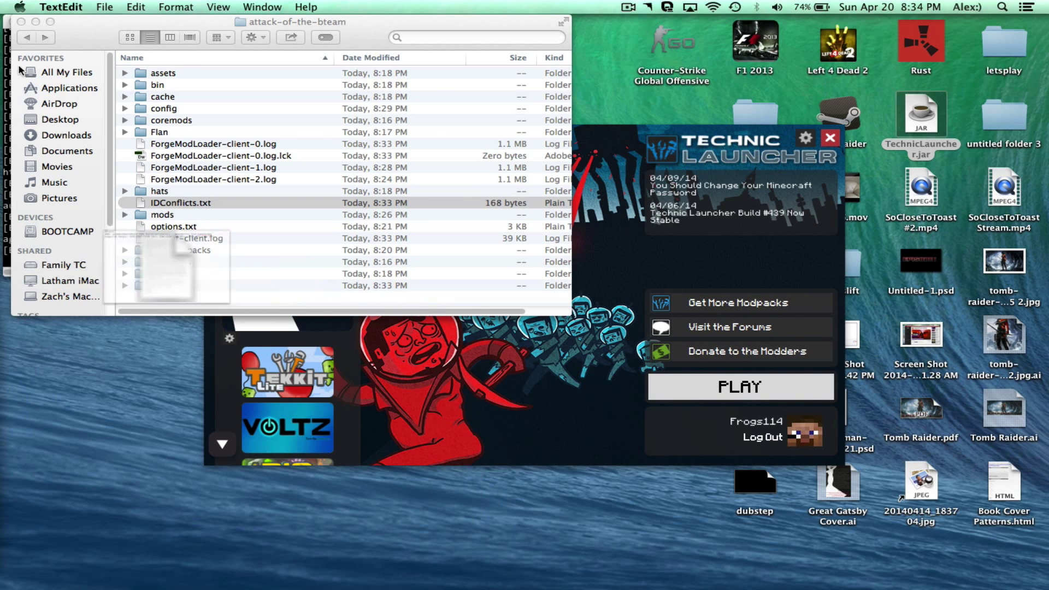
{"action": "left_click", "coordinate": [20, 22]}
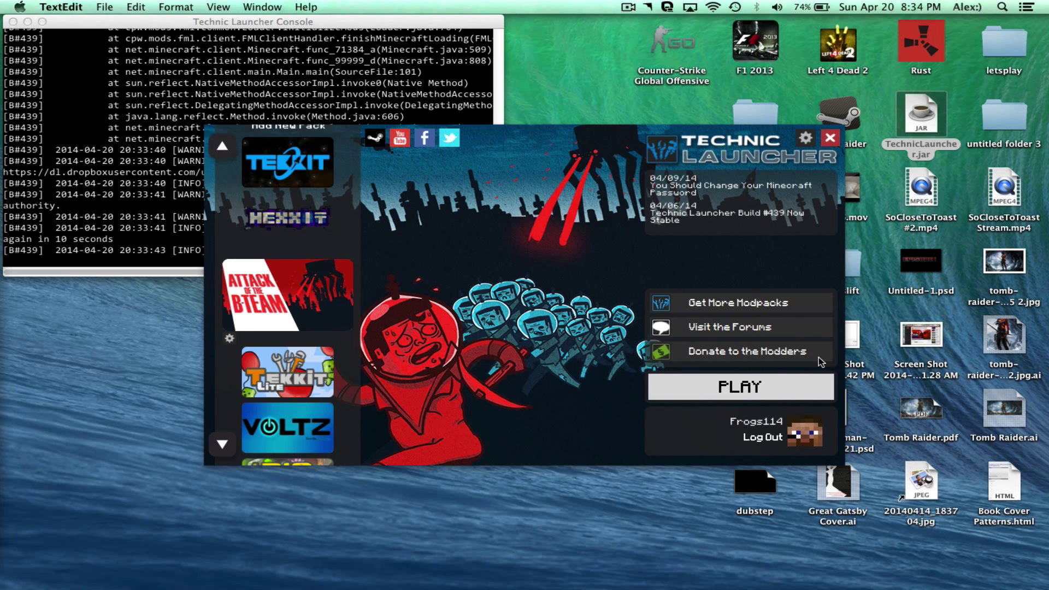
{"action": "left_click", "coordinate": [762, 378]}
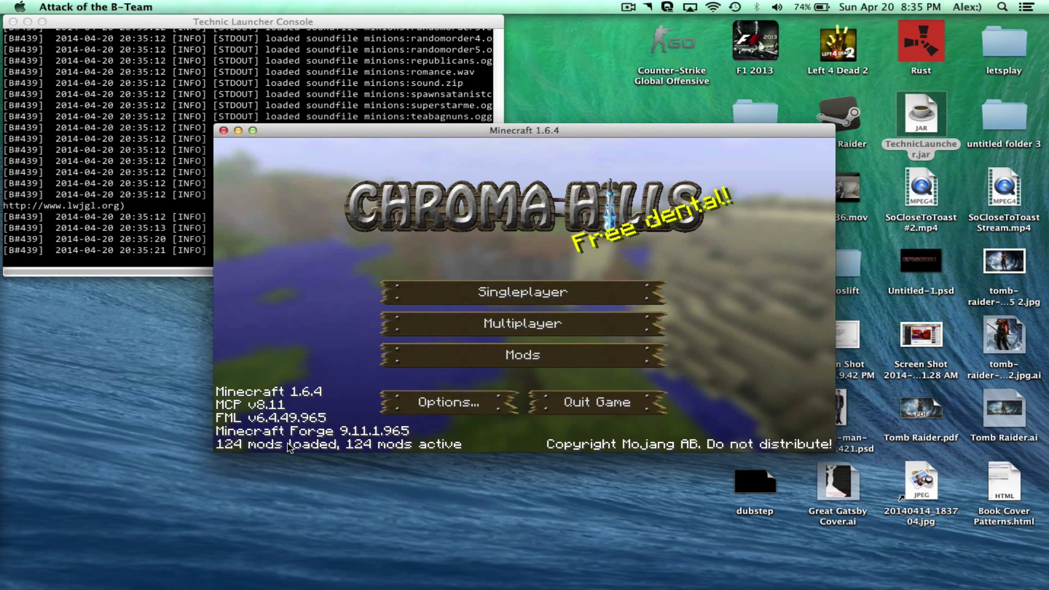
Step: Look through the list of loaded mods in Minecraft and return to the title screen
{"action": "left_click", "coordinate": [521, 366]}
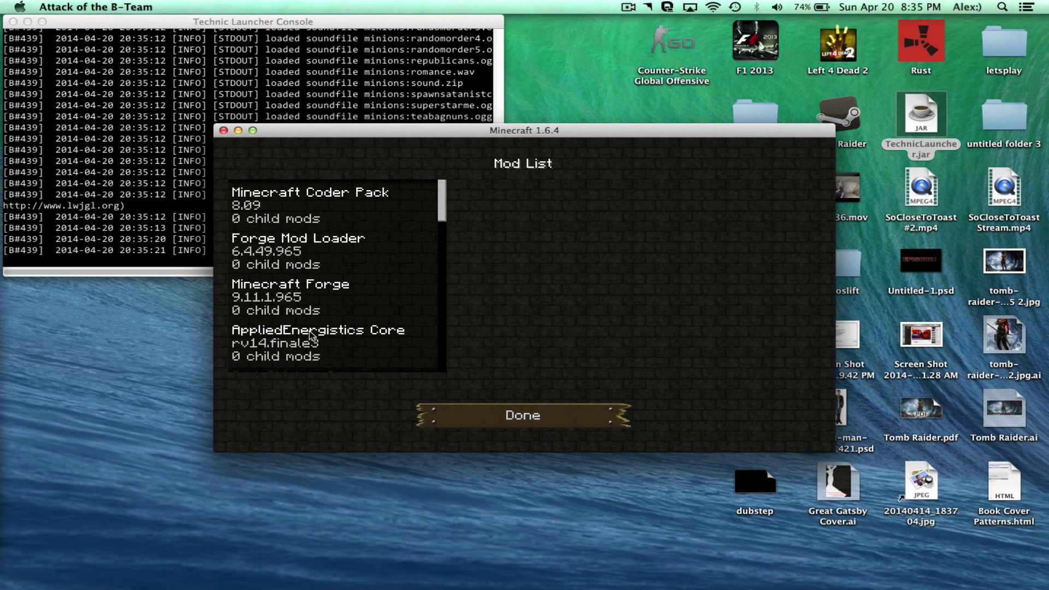
{"action": "scroll", "coordinate": [309, 333], "scroll_direction": "down", "scroll_amount": 3}
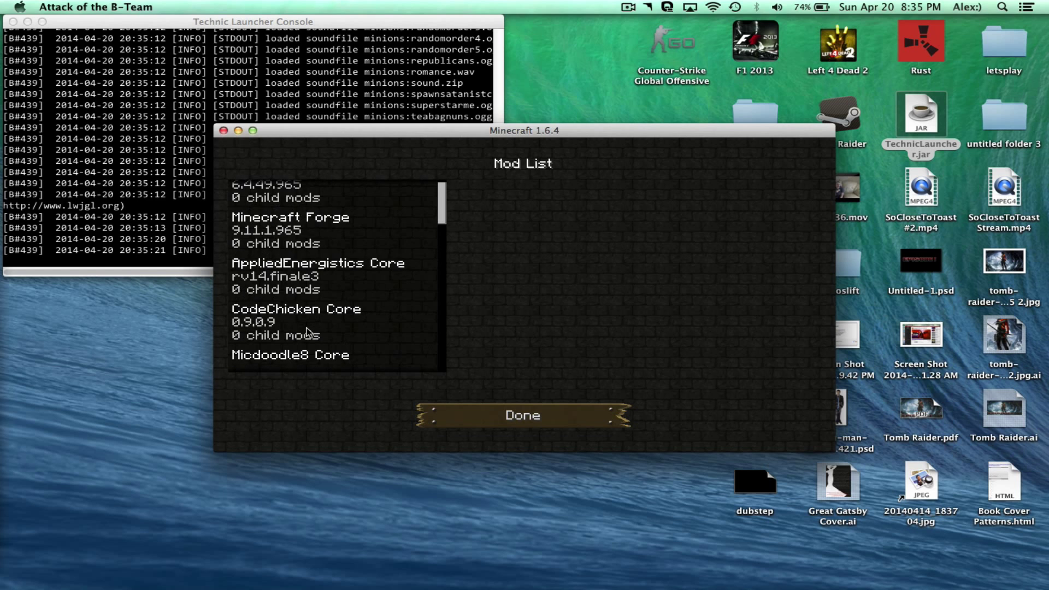
{"action": "scroll", "coordinate": [308, 332], "scroll_direction": "down", "scroll_amount": 4}
{"action": "scroll", "coordinate": [307, 331], "scroll_direction": "down", "scroll_amount": 3}
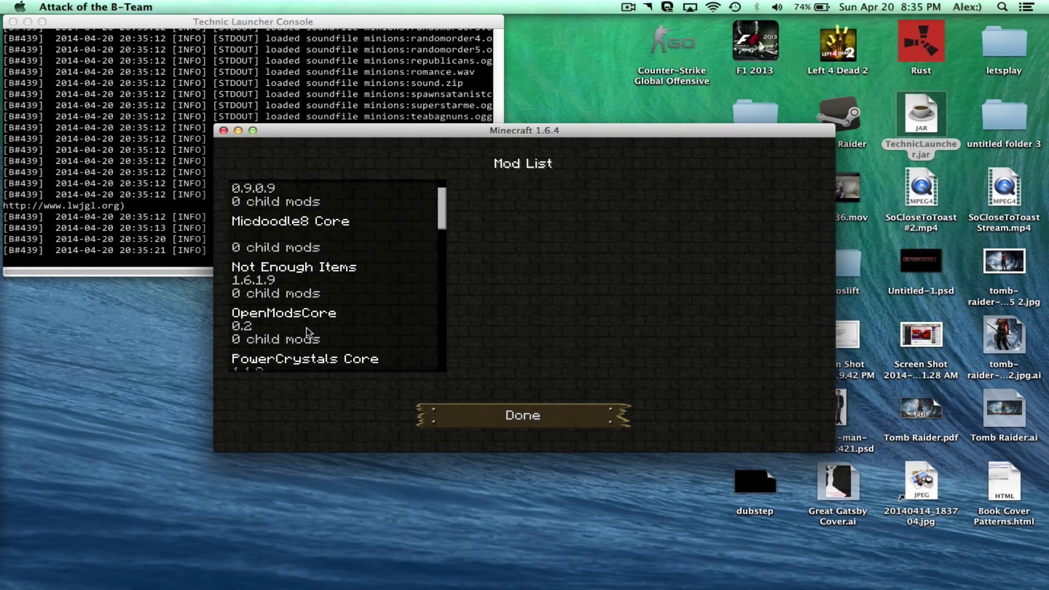
{"action": "left_click", "coordinate": [447, 405]}
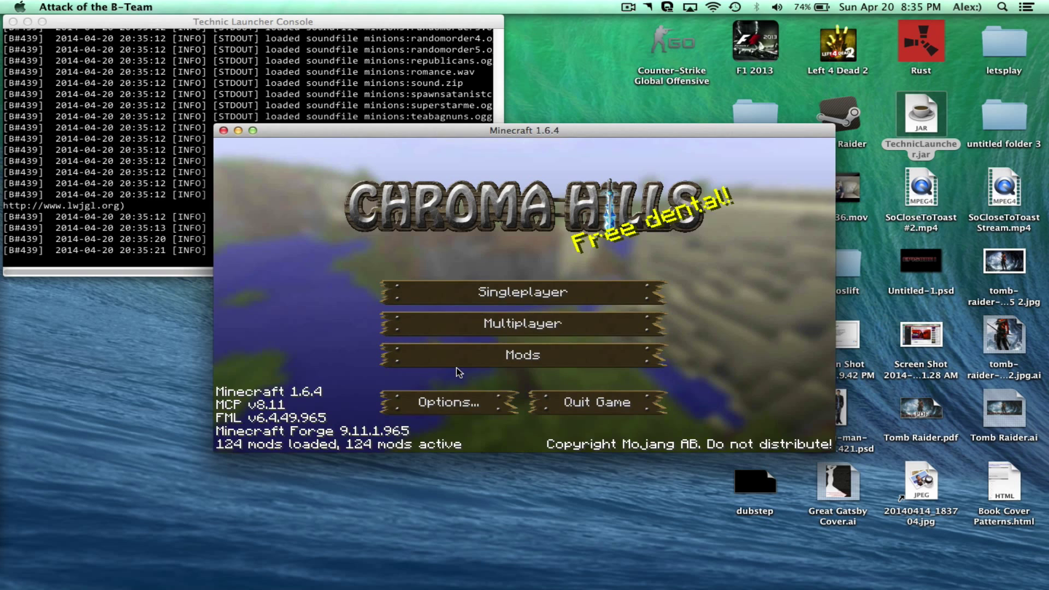
Step: Create a new singleplayer world named New World in Survival mode
{"action": "left_click", "coordinate": [625, 288]}
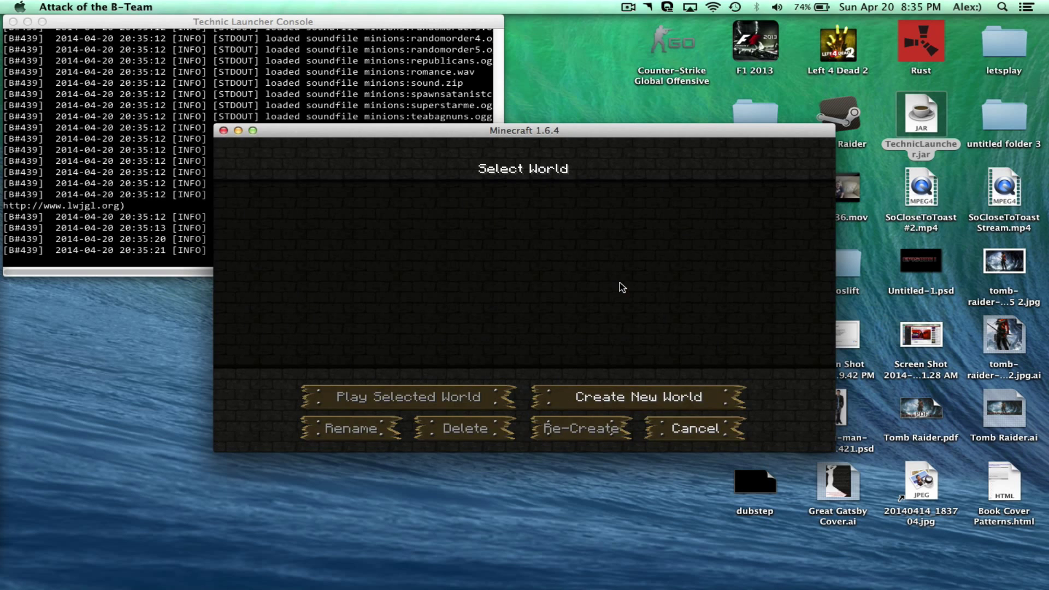
{"action": "left_click", "coordinate": [607, 409]}
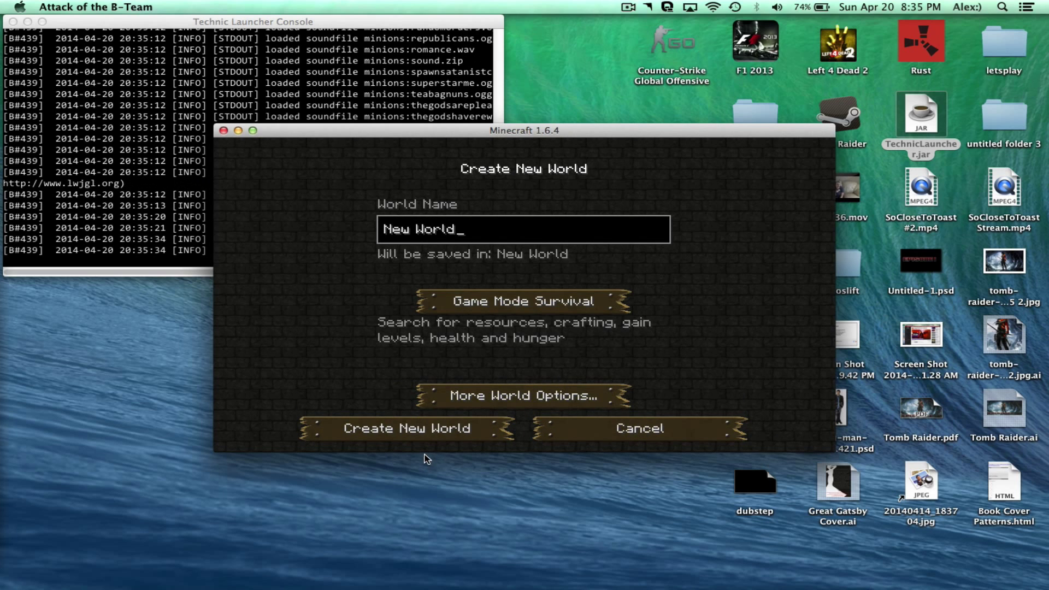
{"action": "left_click", "coordinate": [418, 438]}
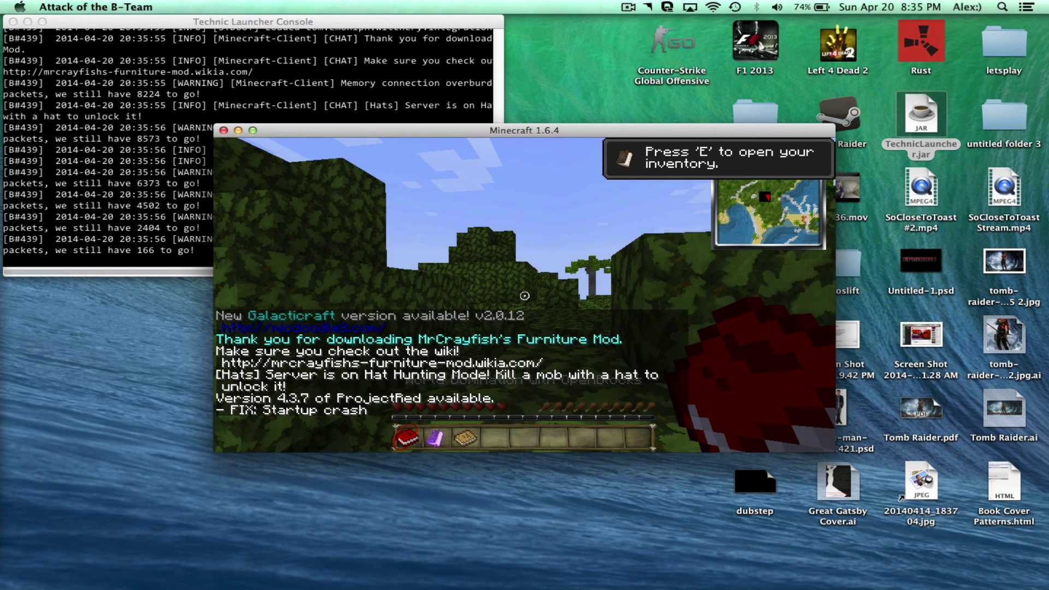
Step: Pause the game, enlarge the Minecraft window to fill the screen and resume playing
{"action": "key", "text": "Escape"}
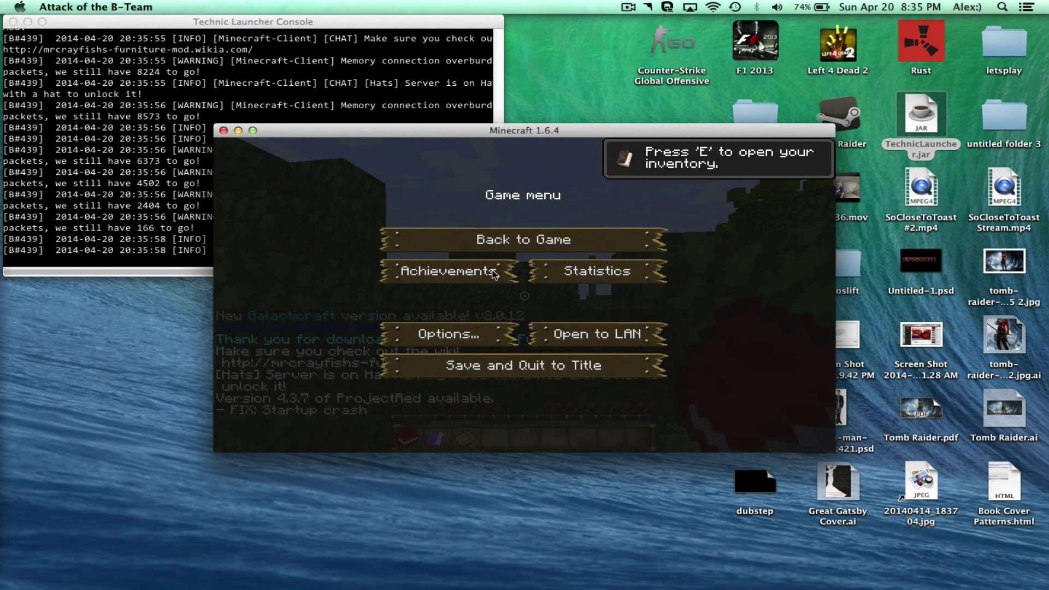
{"action": "left_click", "coordinate": [253, 130]}
{"action": "left_click", "coordinate": [436, 198]}
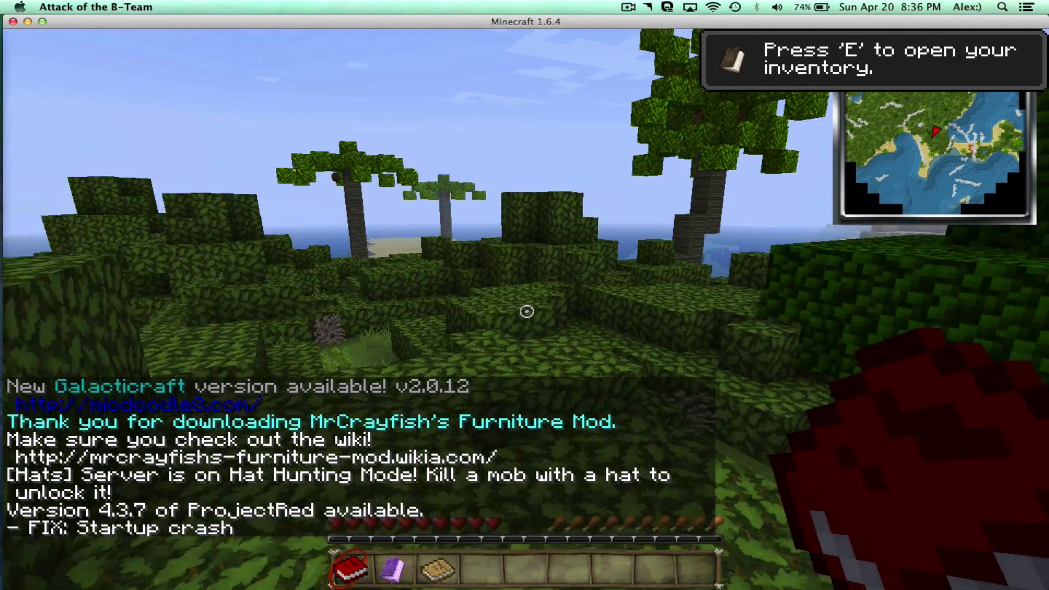
{"action": "key", "text": "Escape"}
{"action": "key", "text": "Escape"}
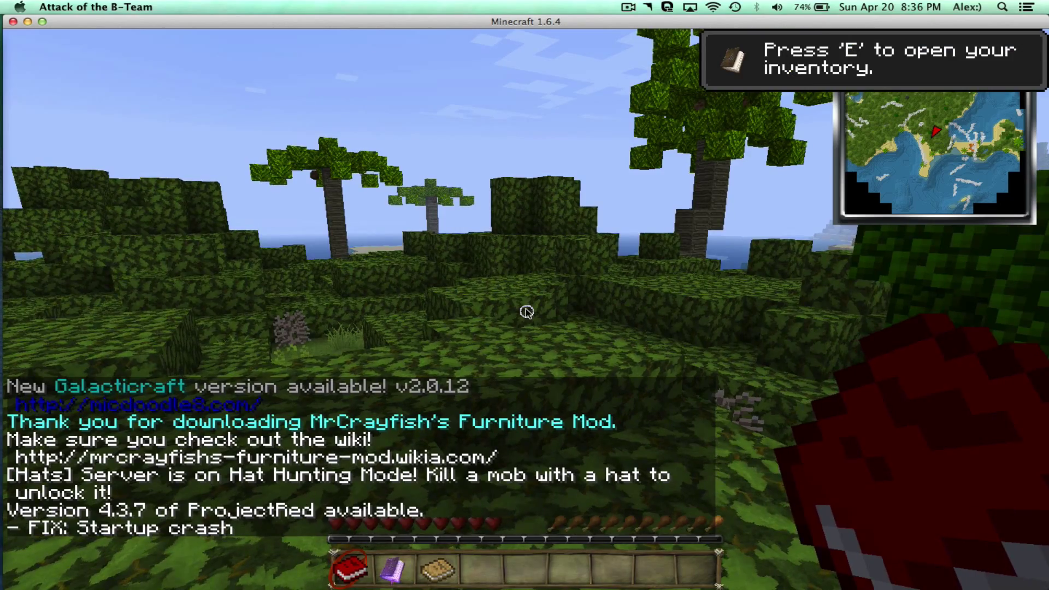
Step: Check the player's inventory, then try to switch to Creative mode with the command /gamemode 1
{"action": "key", "text": "e"}
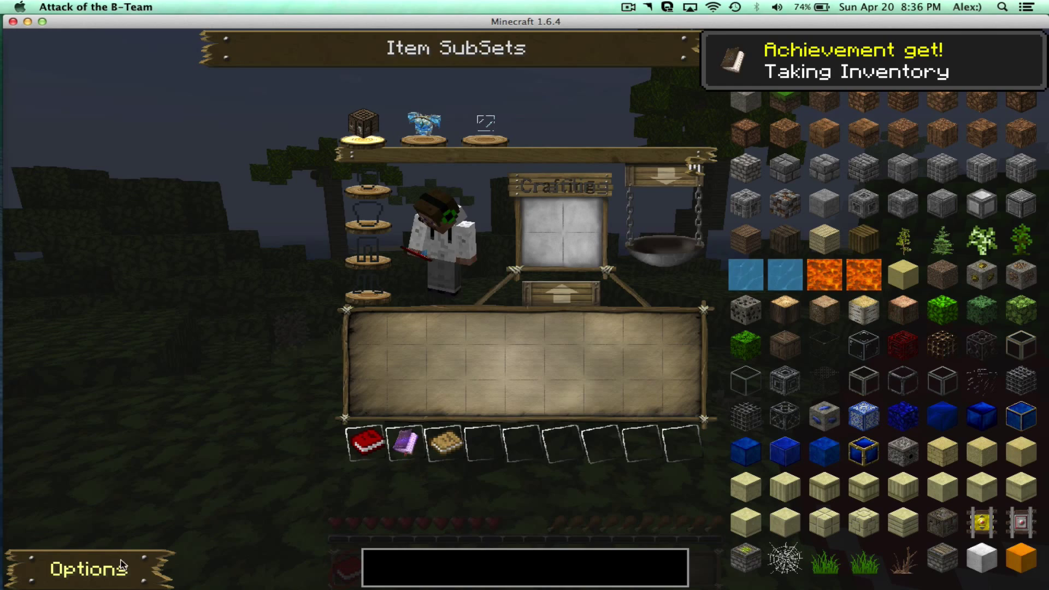
{"action": "type", "text": "e"}
{"action": "type", "text": "/g"}
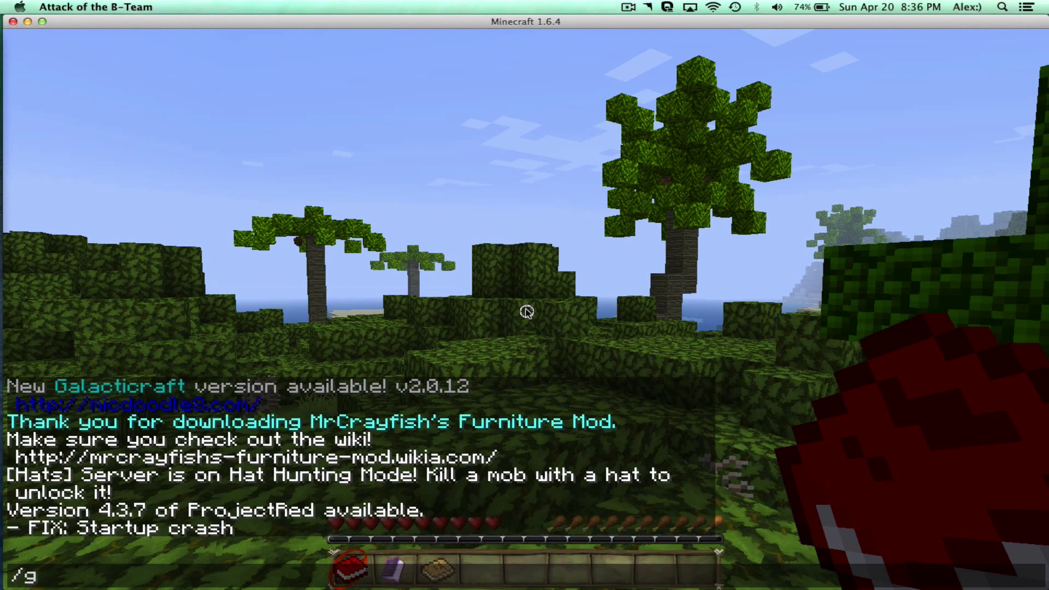
{"action": "type", "text": "amemode"}
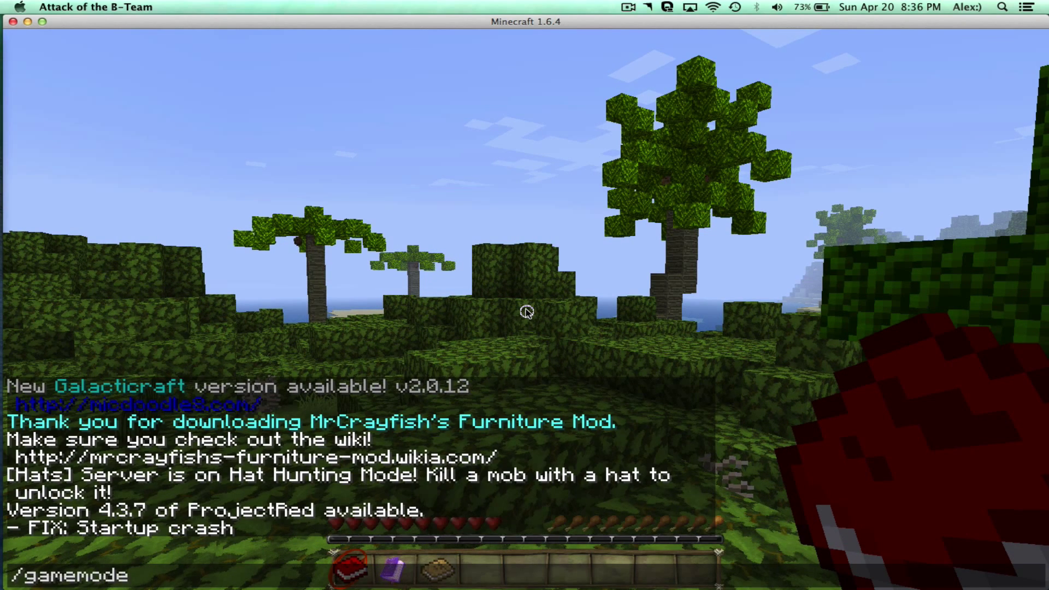
{"action": "type", "text": " 1"}
{"action": "key", "text": "Return"}
Step: Leave the Survival world, create another singleplayer world in Creative mode and fly up above the snowy forest
{"action": "key", "text": "Escape"}
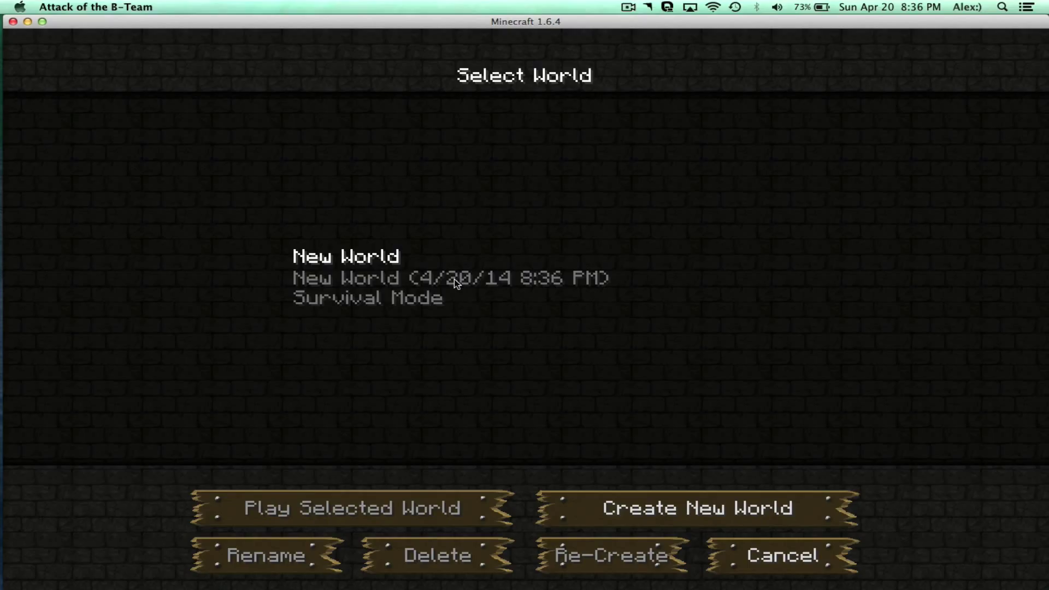
{"action": "left_click", "coordinate": [582, 517]}
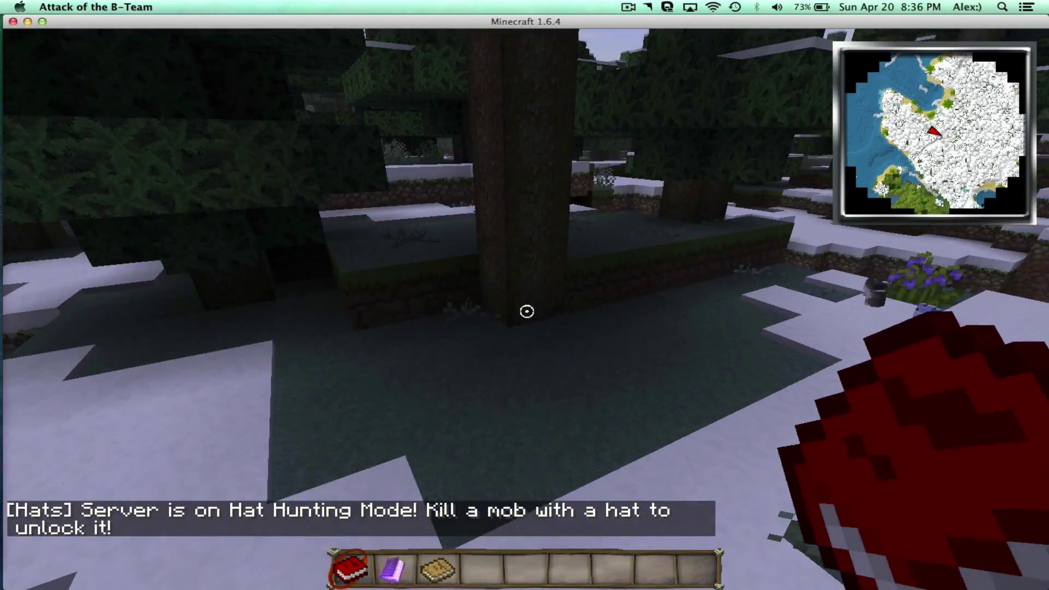
{"action": "key", "text": "space"}
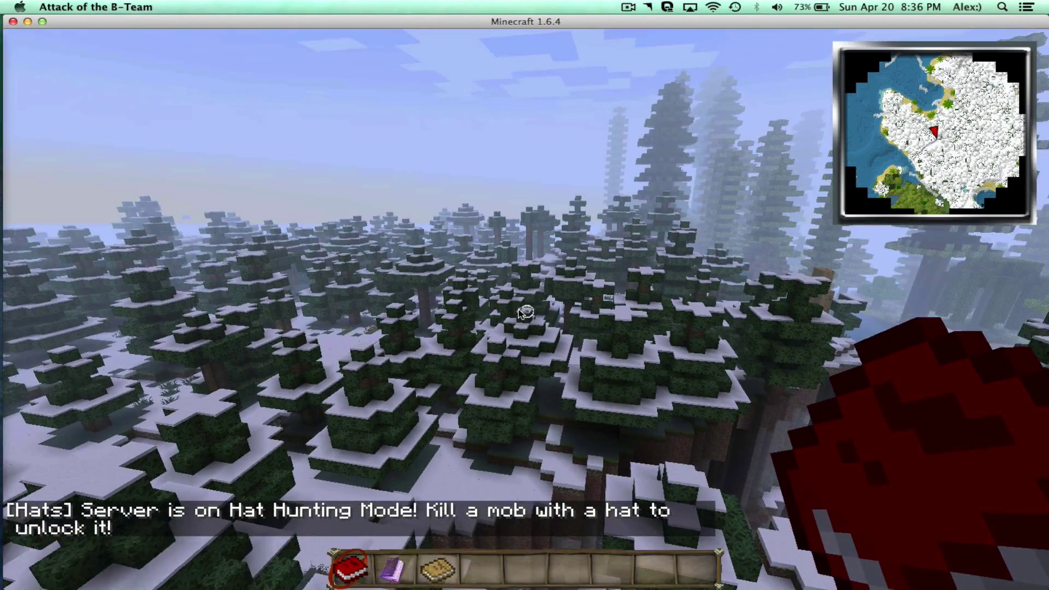
Step: Browse the first four creative inventory pages, viewing the Atomic Science, Applied Energistics and Buildcraft Machines categories
{"action": "key", "text": "e"}
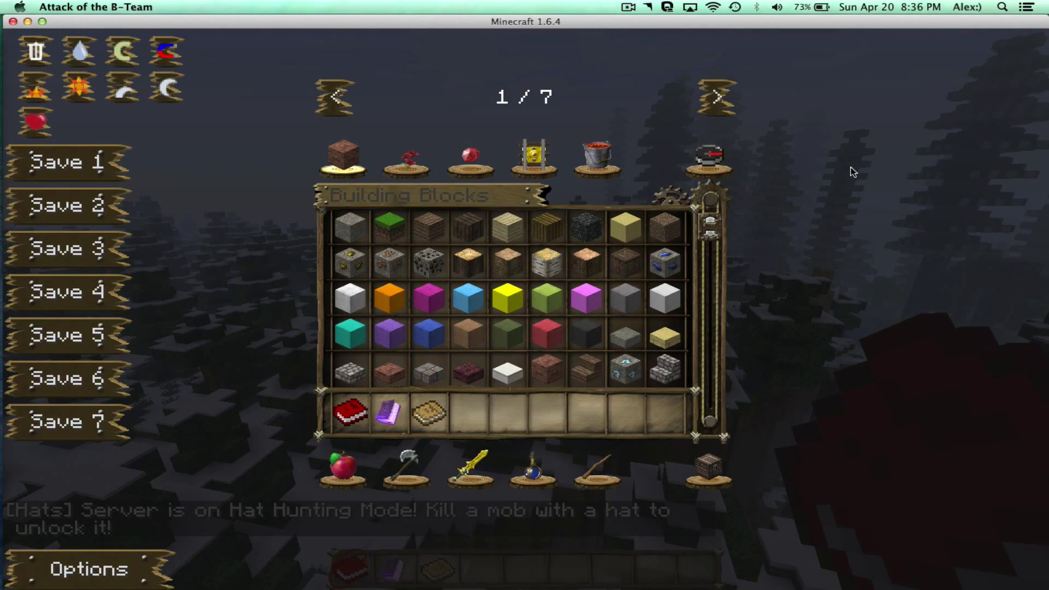
{"action": "left_click", "coordinate": [729, 103]}
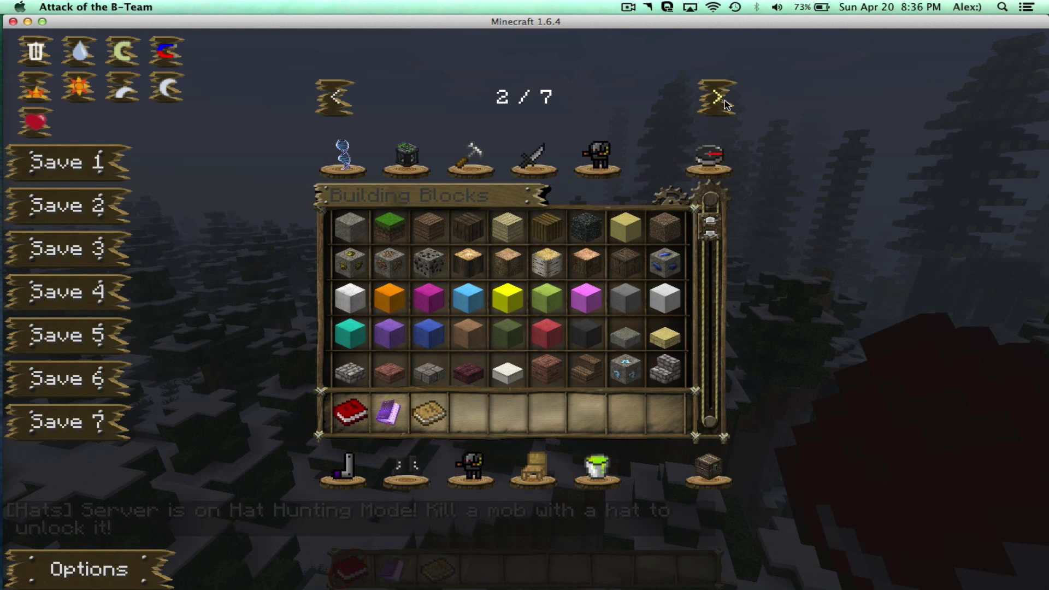
{"action": "left_click", "coordinate": [402, 164]}
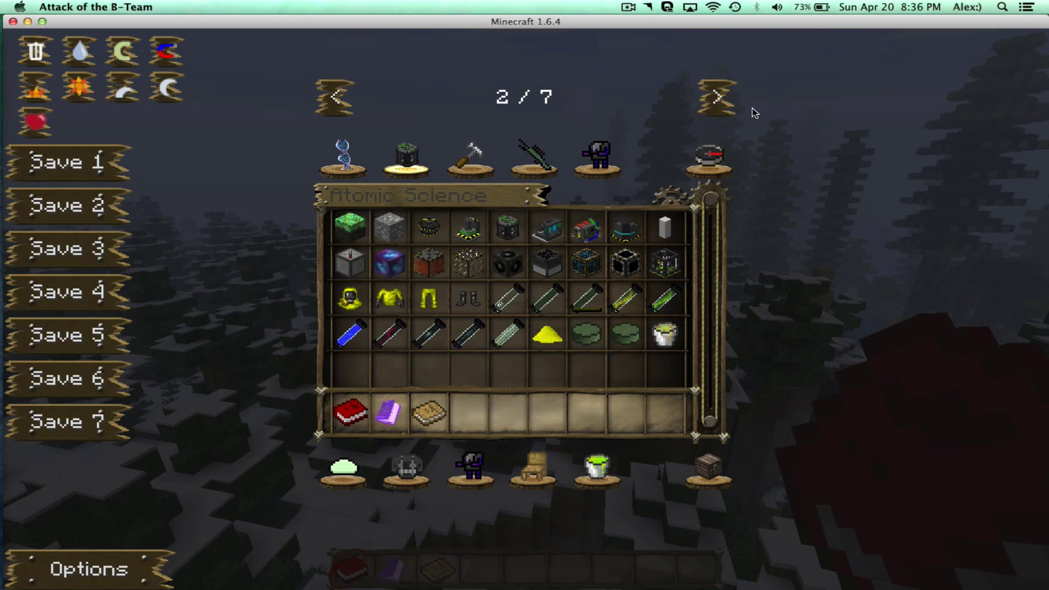
{"action": "left_click", "coordinate": [720, 103]}
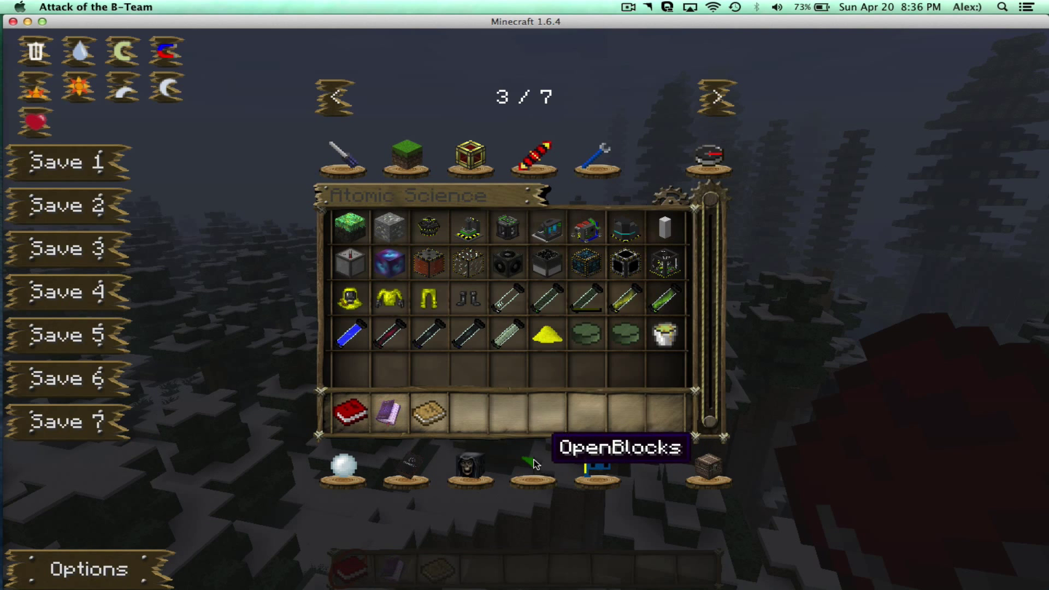
{"action": "left_click", "coordinate": [714, 119]}
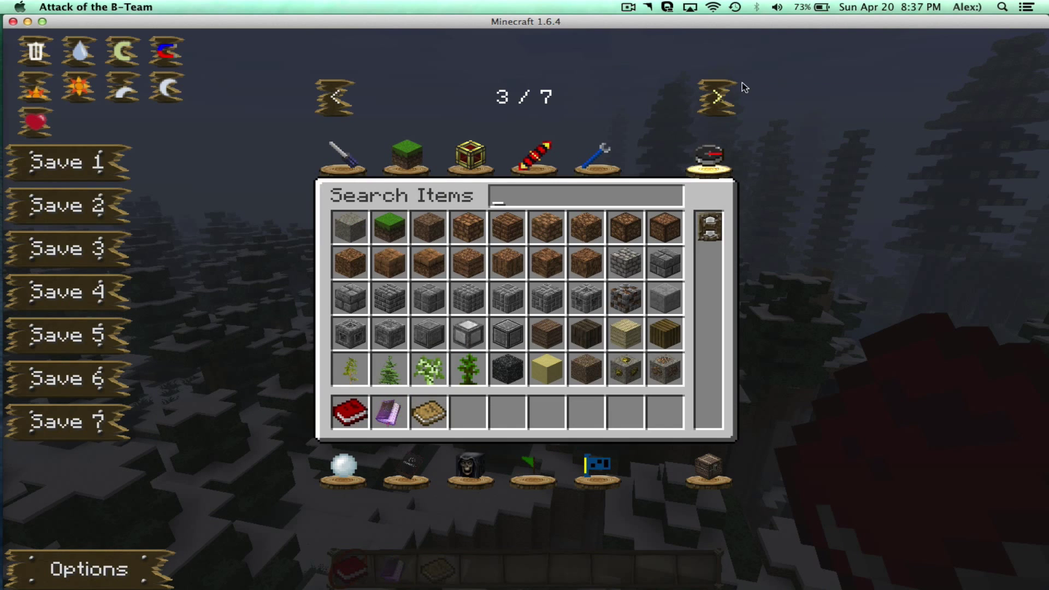
{"action": "left_click", "coordinate": [722, 102]}
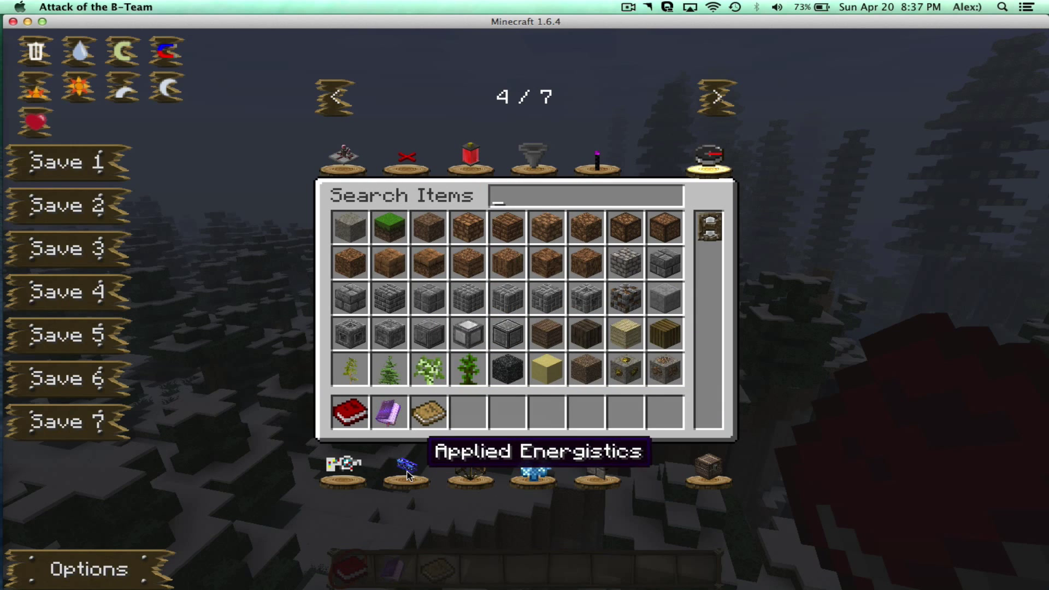
{"action": "left_click", "coordinate": [407, 475]}
{"action": "left_click", "coordinate": [533, 470]}
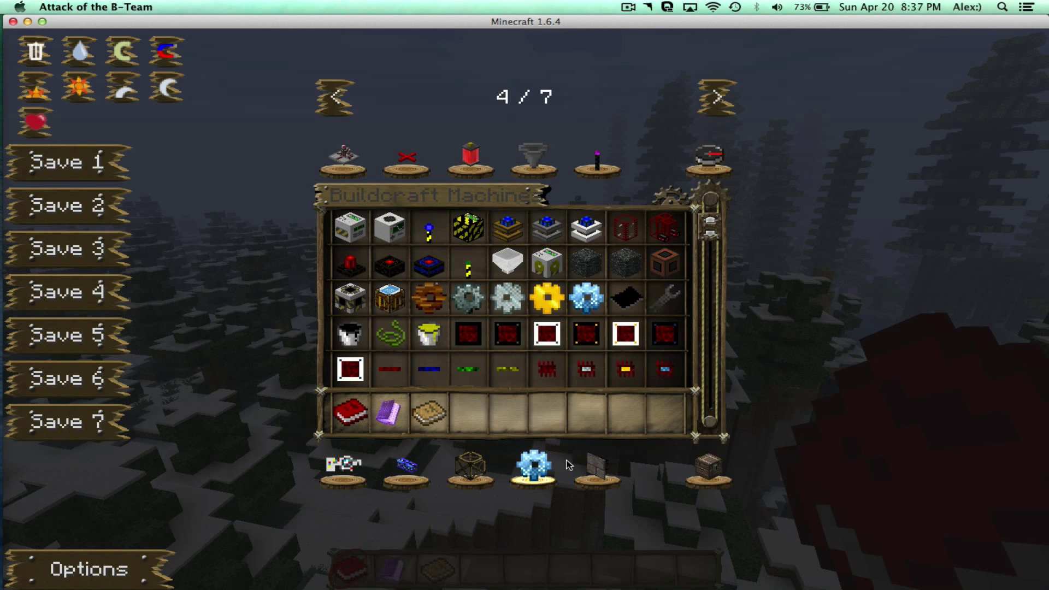
Step: Look through the remaining creative inventory pages, viewing the Sync and qCraft categories, and return to page 1
{"action": "left_click", "coordinate": [719, 99]}
{"action": "left_click", "coordinate": [710, 102]}
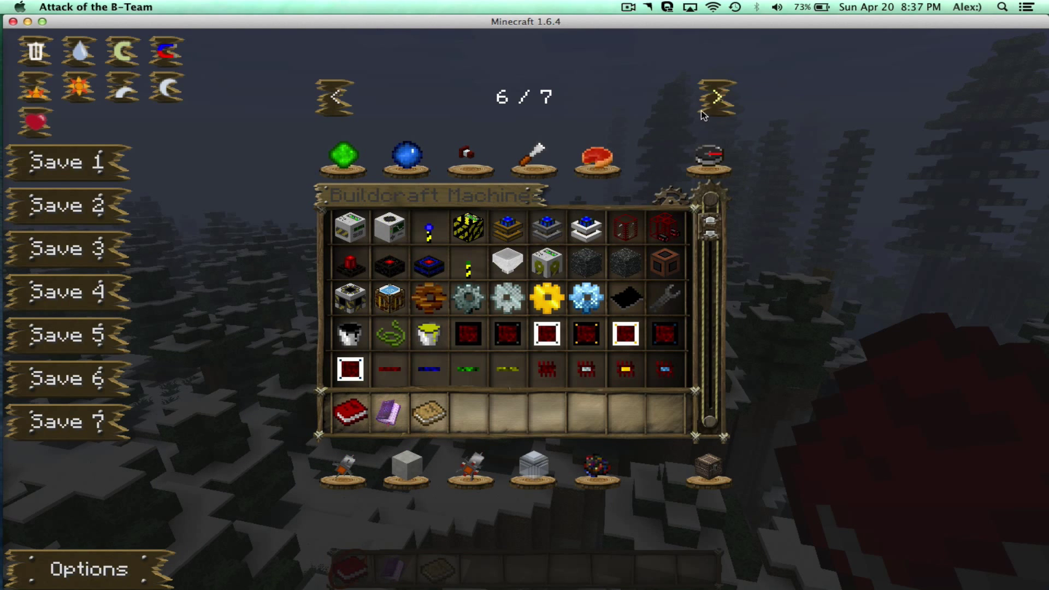
{"action": "left_click", "coordinate": [704, 104]}
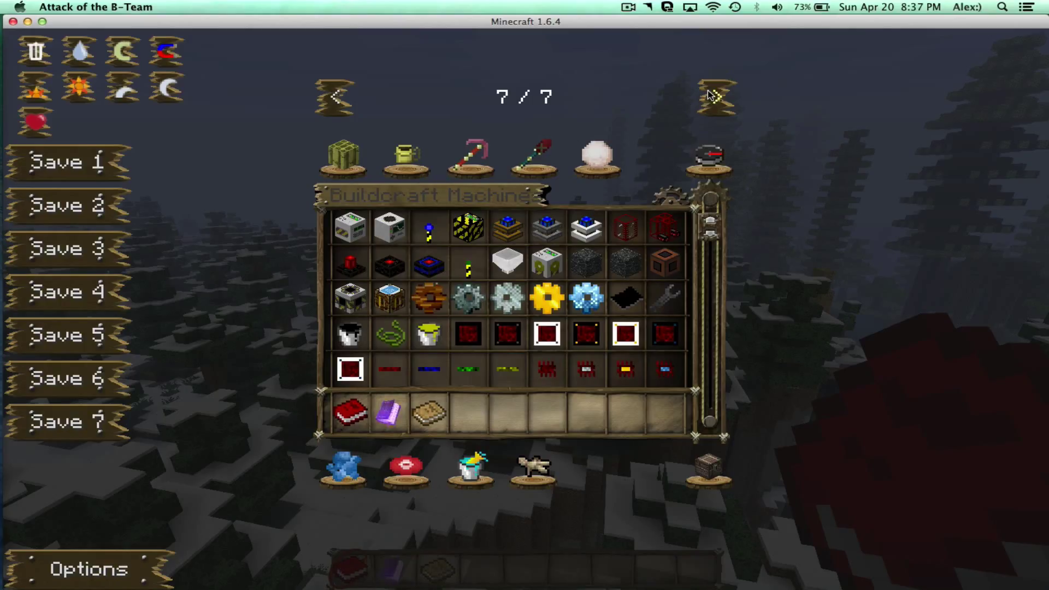
{"action": "left_click", "coordinate": [325, 97]}
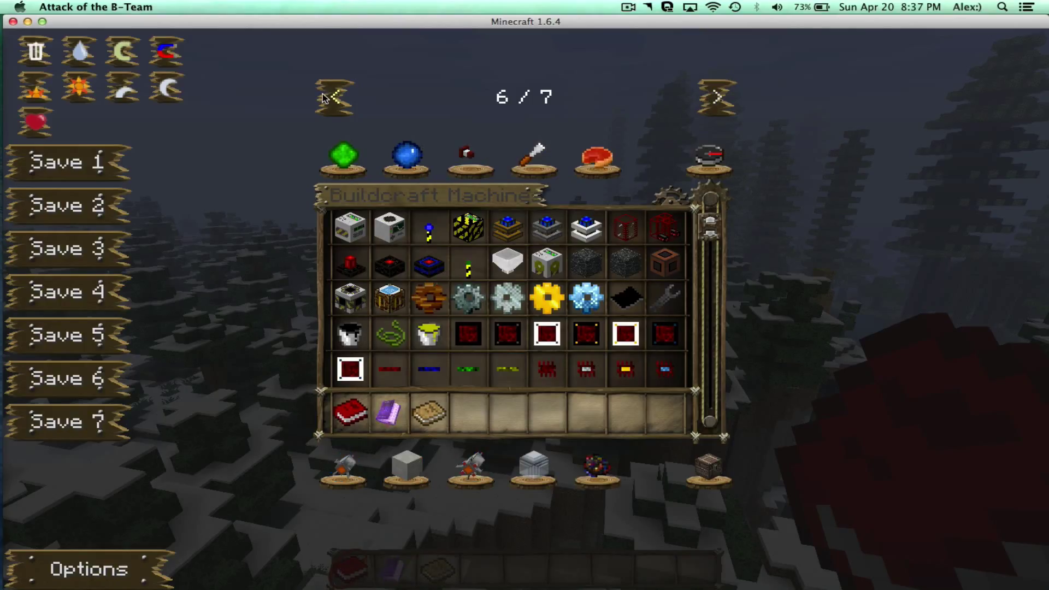
{"action": "left_click", "coordinate": [419, 166]}
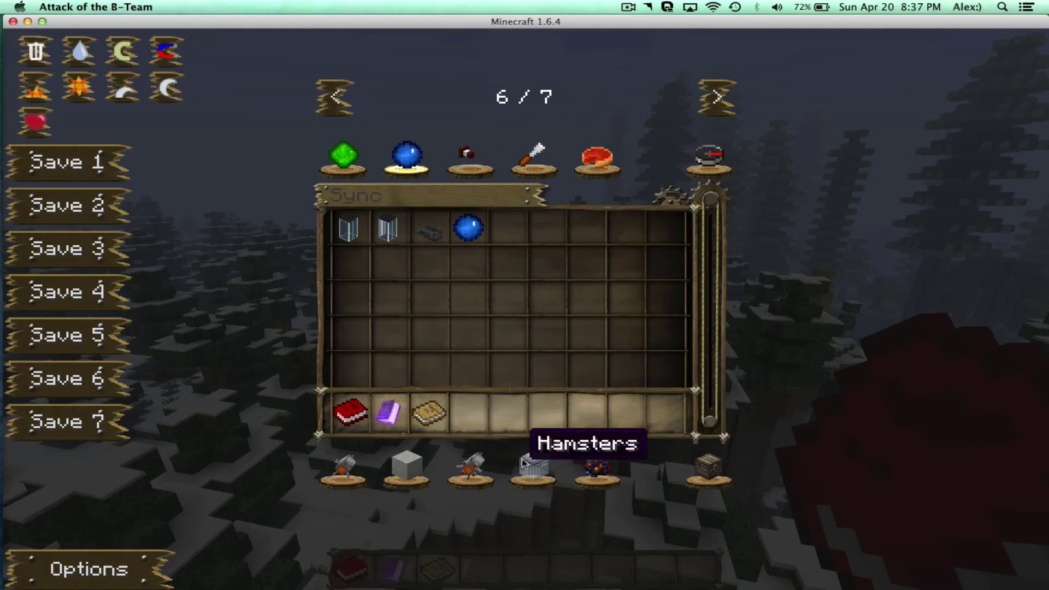
{"action": "left_click", "coordinate": [328, 124]}
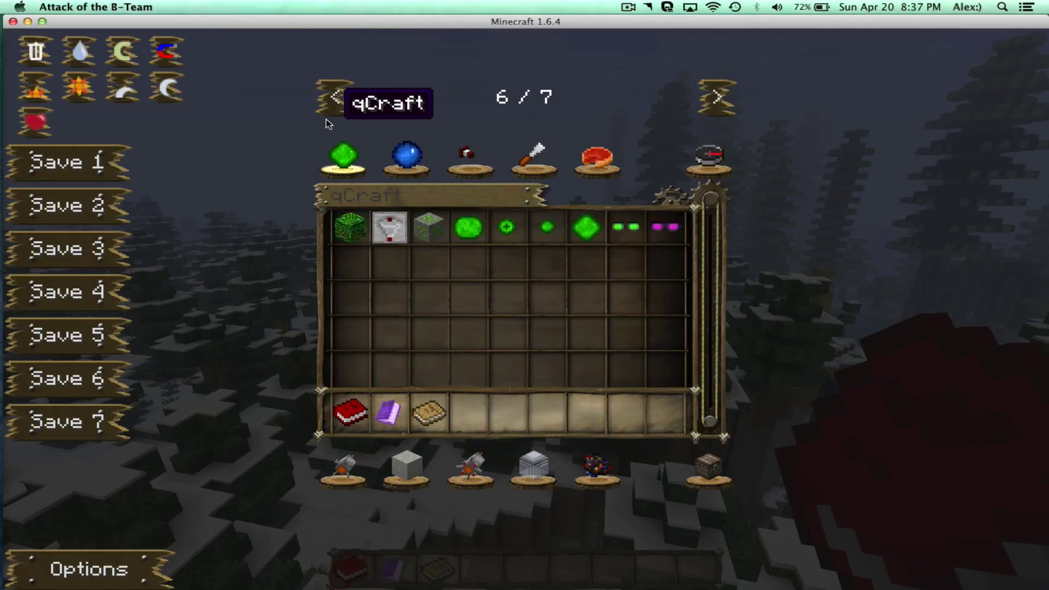
{"action": "left_click", "coordinate": [331, 100]}
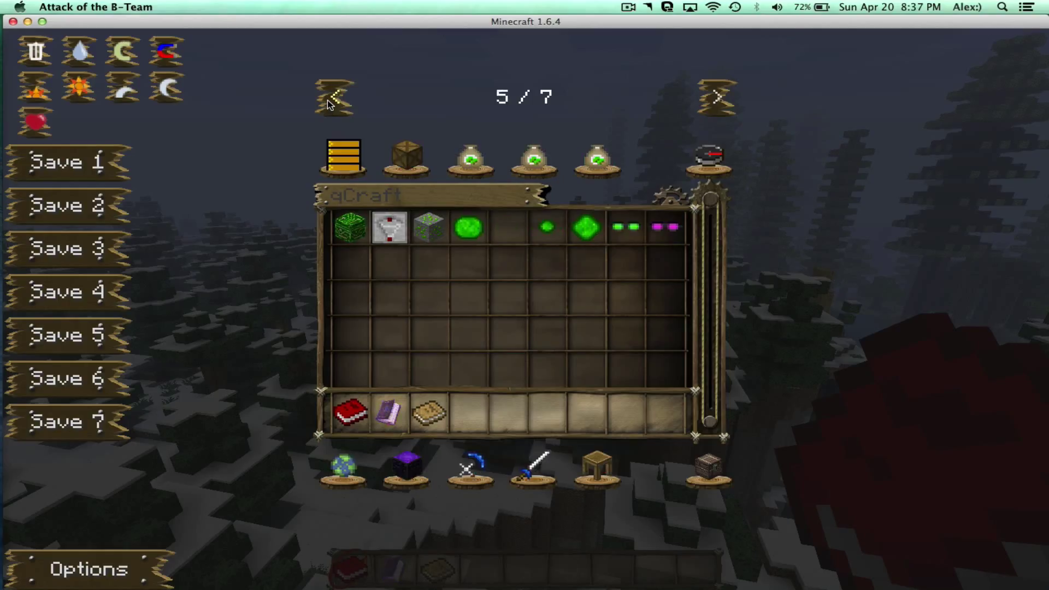
{"action": "left_click", "coordinate": [331, 99]}
{"action": "left_click", "coordinate": [326, 104]}
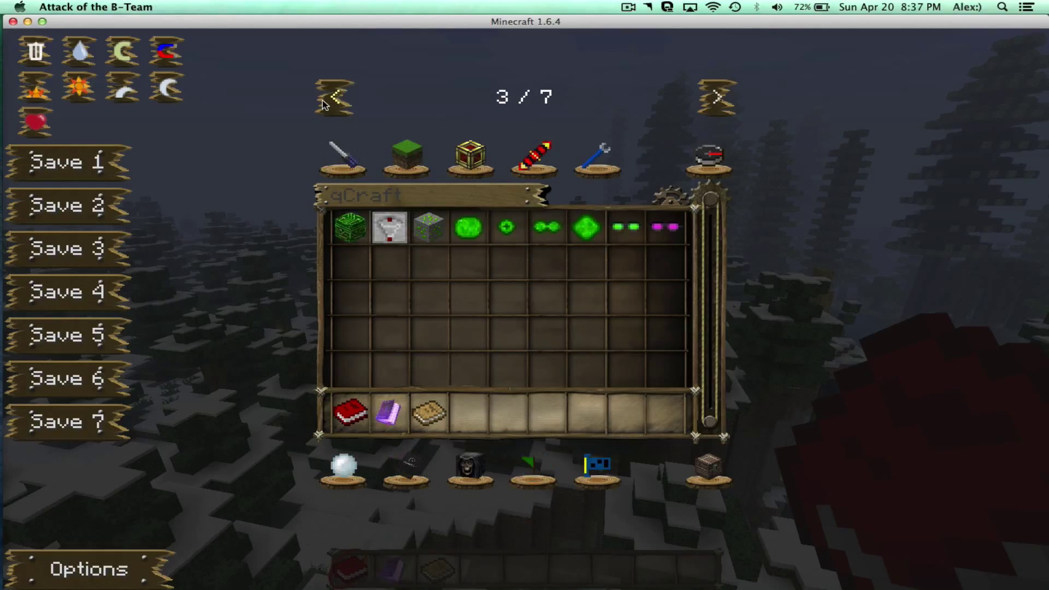
{"action": "left_click", "coordinate": [331, 101]}
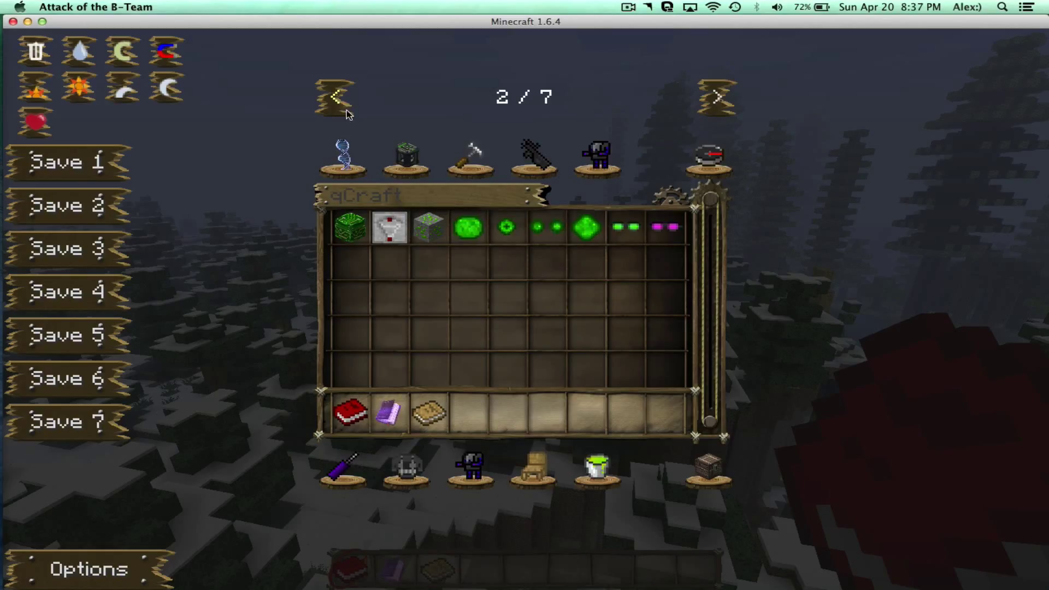
{"action": "left_click", "coordinate": [338, 100]}
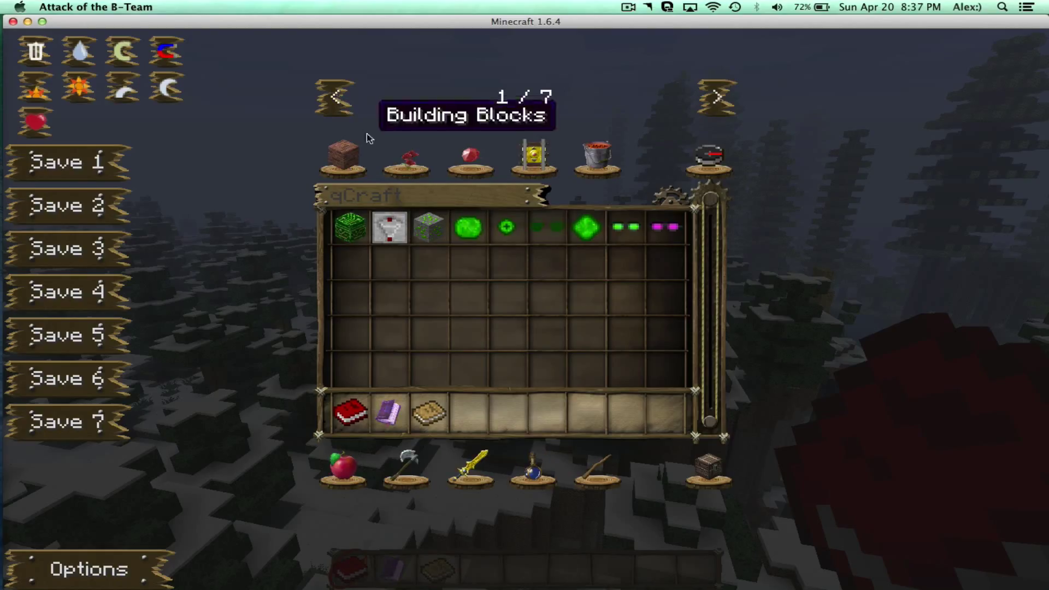
Step: Put a Reactor Cell from the Atomic Science category into the fourth hotbar slot and return to the game
{"action": "key", "text": "t"}
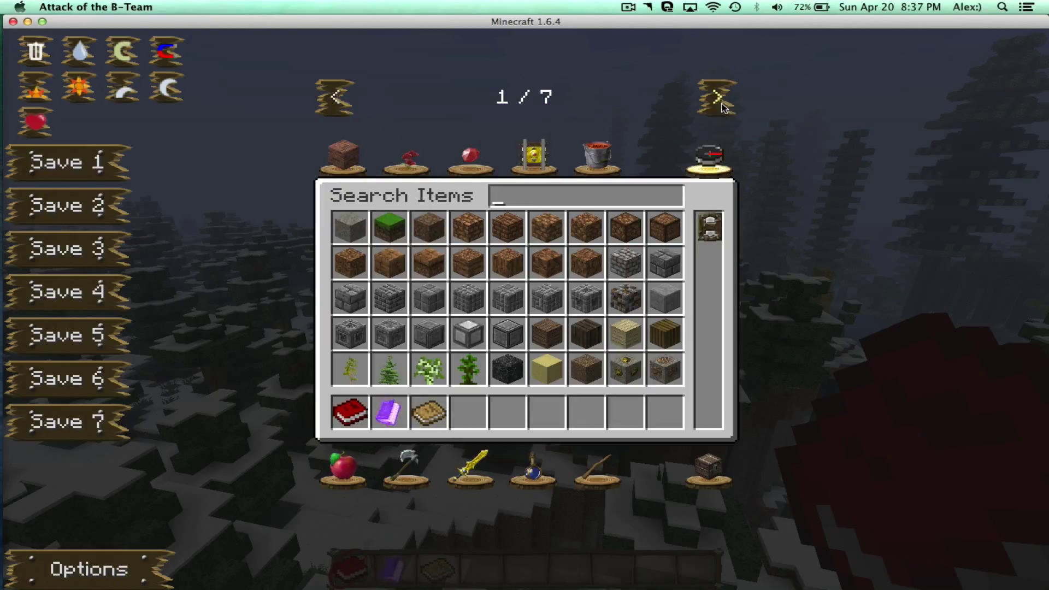
{"action": "left_click", "coordinate": [720, 98]}
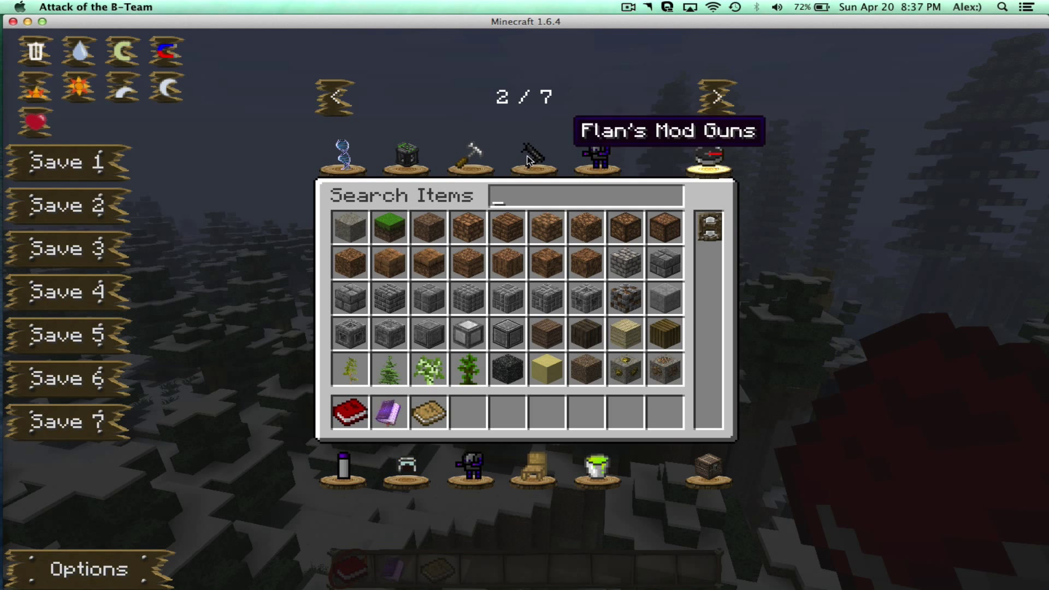
{"action": "left_click", "coordinate": [412, 166]}
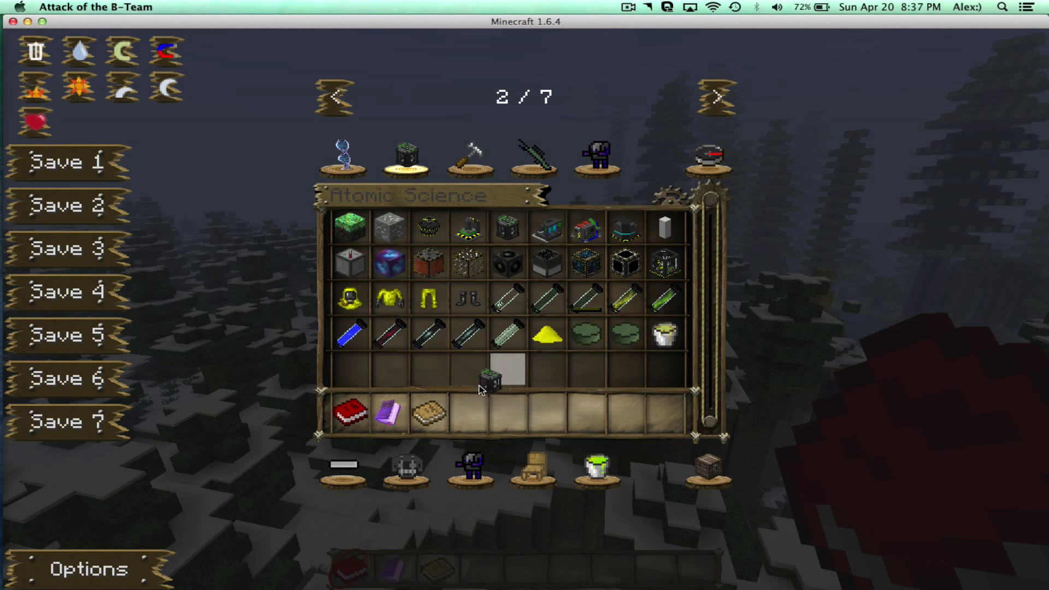
{"action": "left_click", "coordinate": [479, 395]}
{"action": "key", "text": "e"}
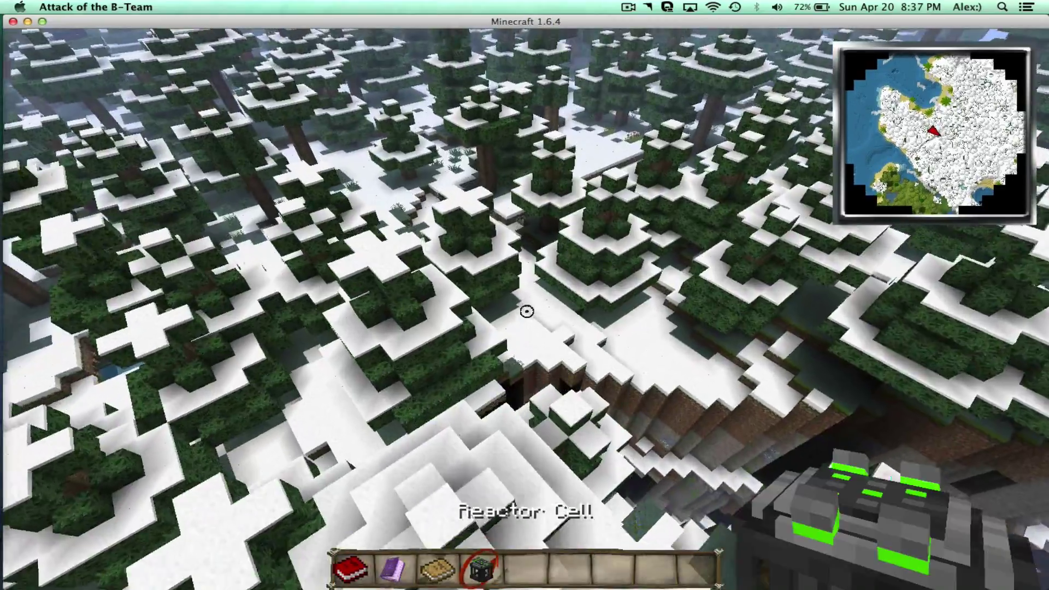
Step: Descend to a snowy treetop, place the Reactor Cell on its leaves and break the placed block
{"action": "key", "text": "shift"}
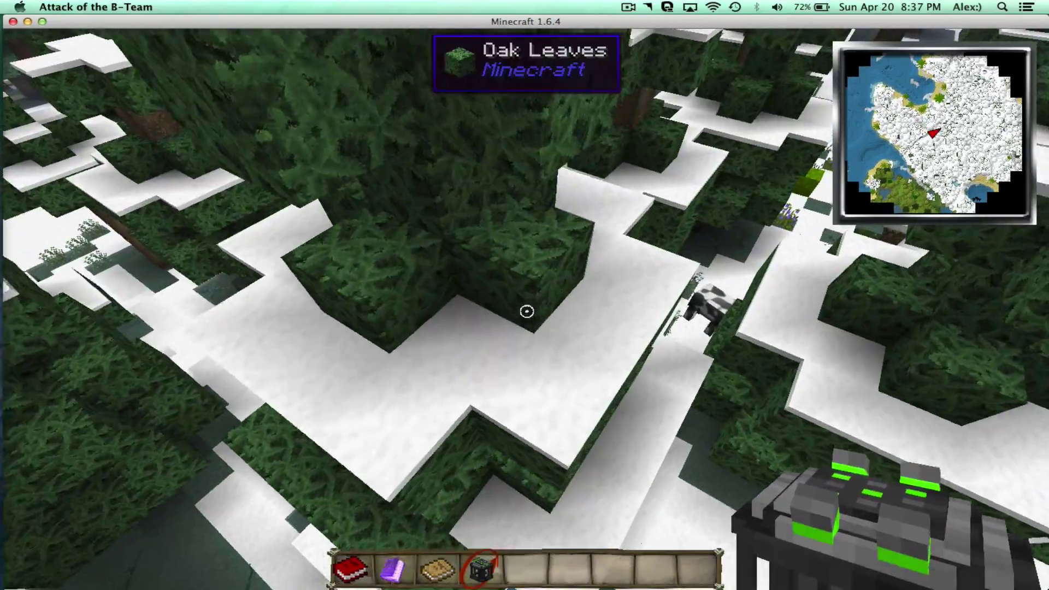
{"action": "right_click", "coordinate": [527, 311]}
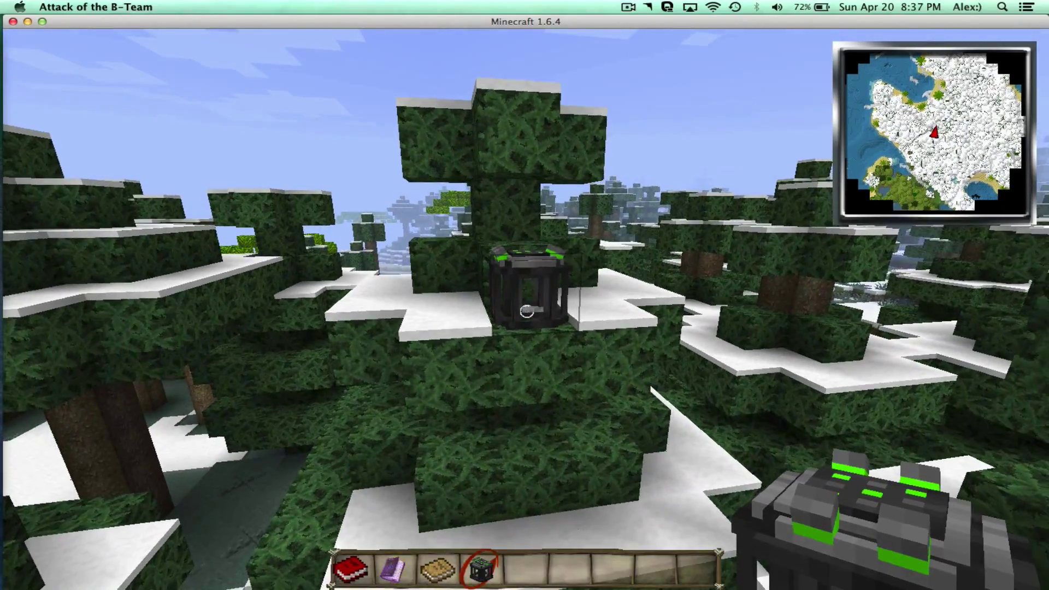
{"action": "left_click", "coordinate": [526, 311]}
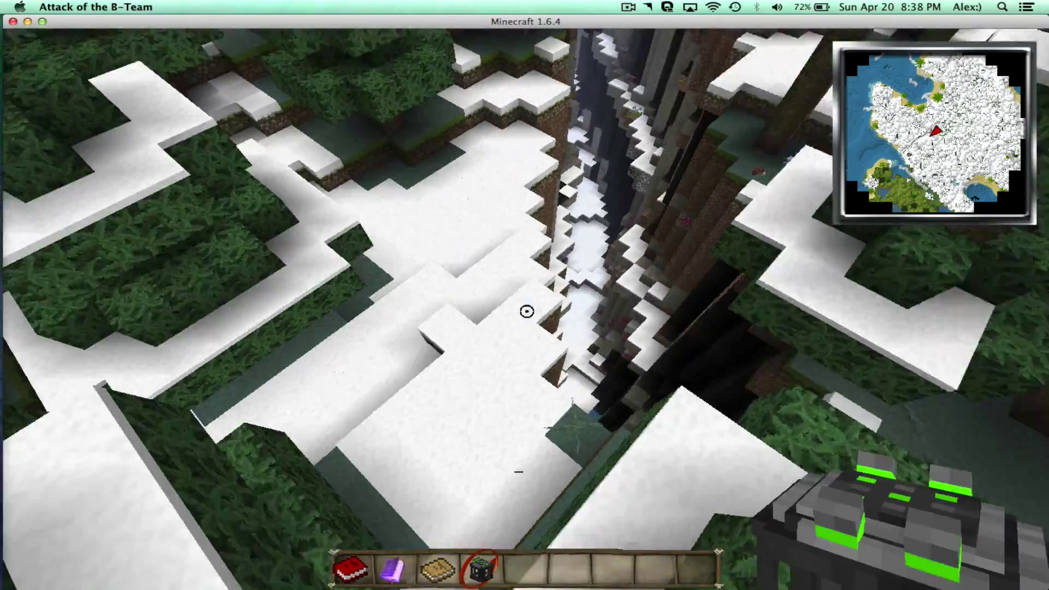
Step: Throw away the held Reactor Cell and switch the camera to a third-person view facing the character
{"action": "key", "text": "q"}
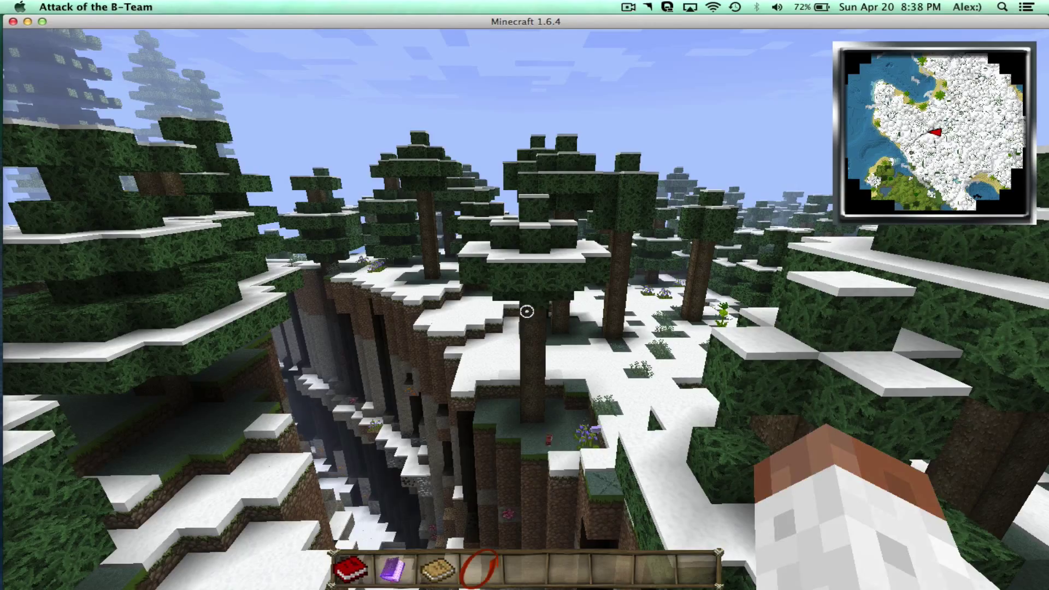
{"action": "key", "text": "F5"}
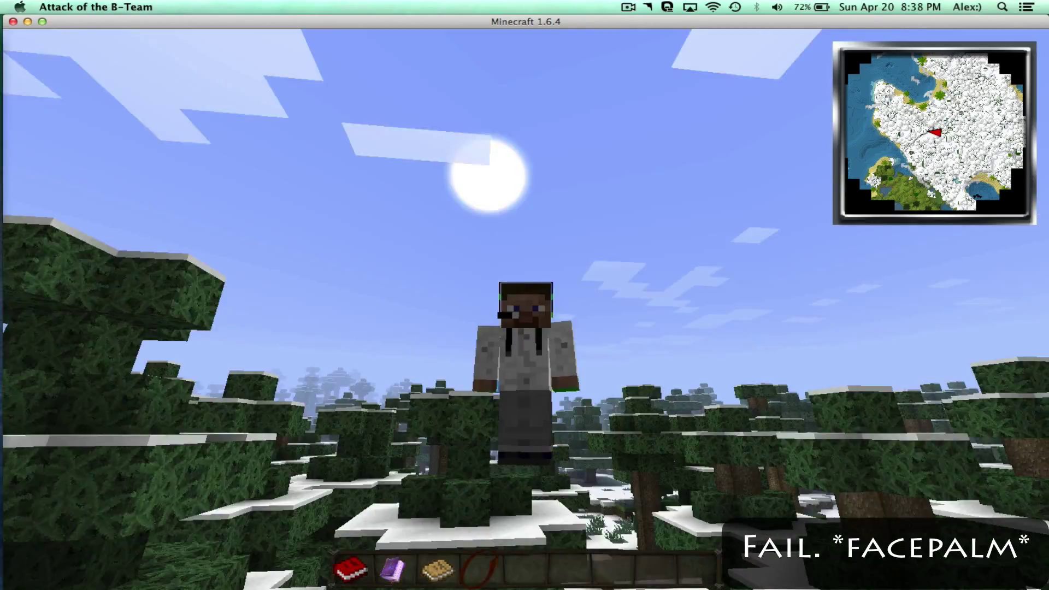